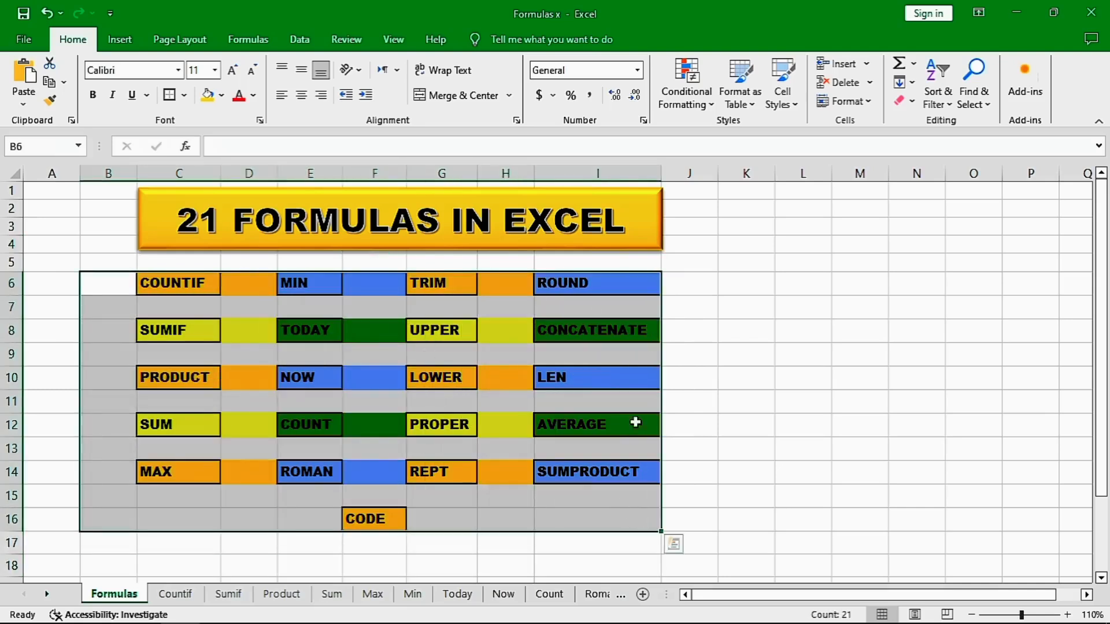
# - On the Countif sheet, enter =COUNTIF(B6:B14,"50") in cell B15 to count the values equal to 50
pyautogui.click(367, 307)
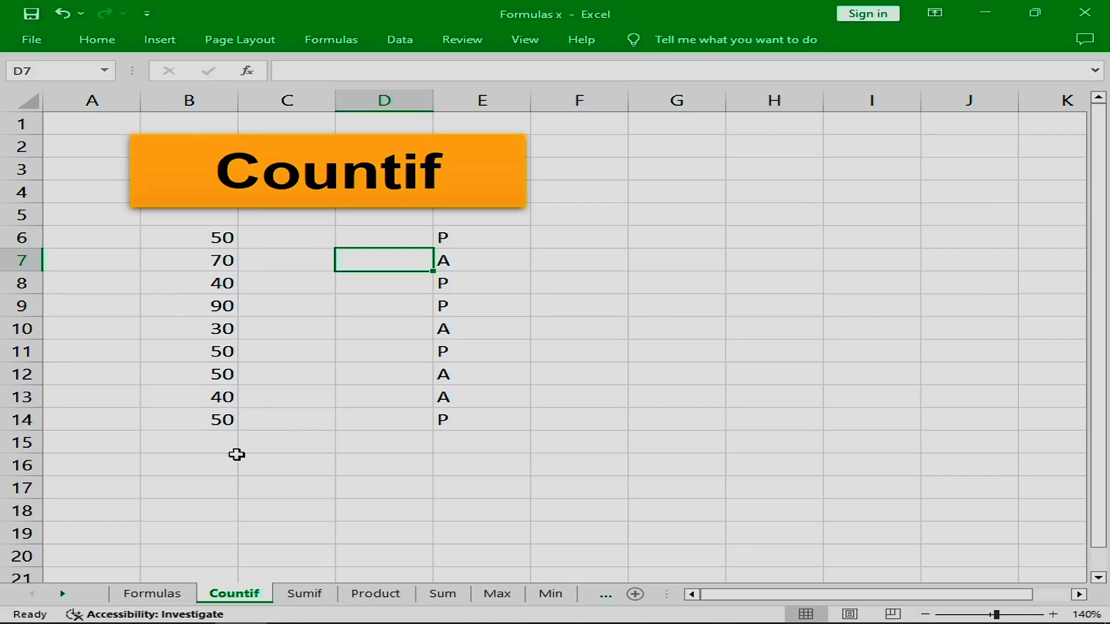
pyautogui.click(189, 441)
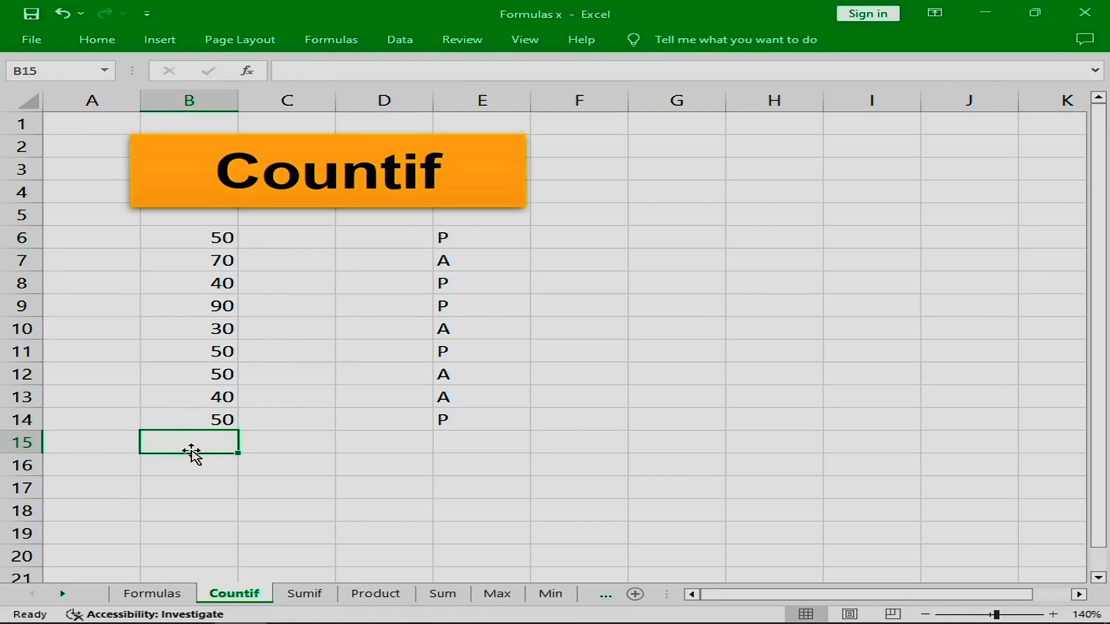
pyautogui.write('=')
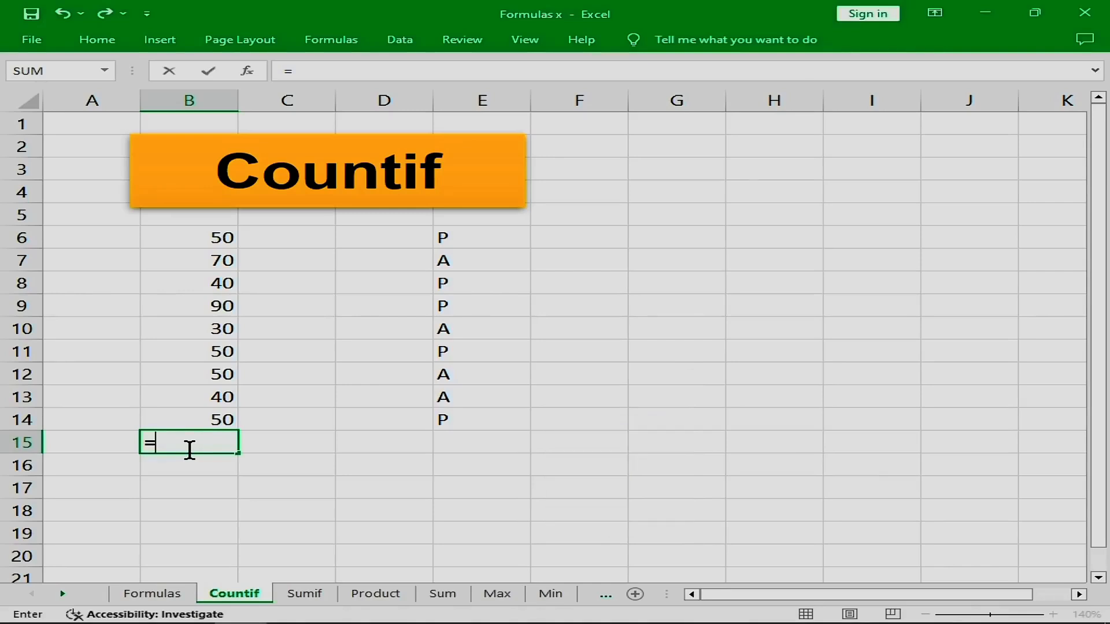
pyautogui.write('cou')
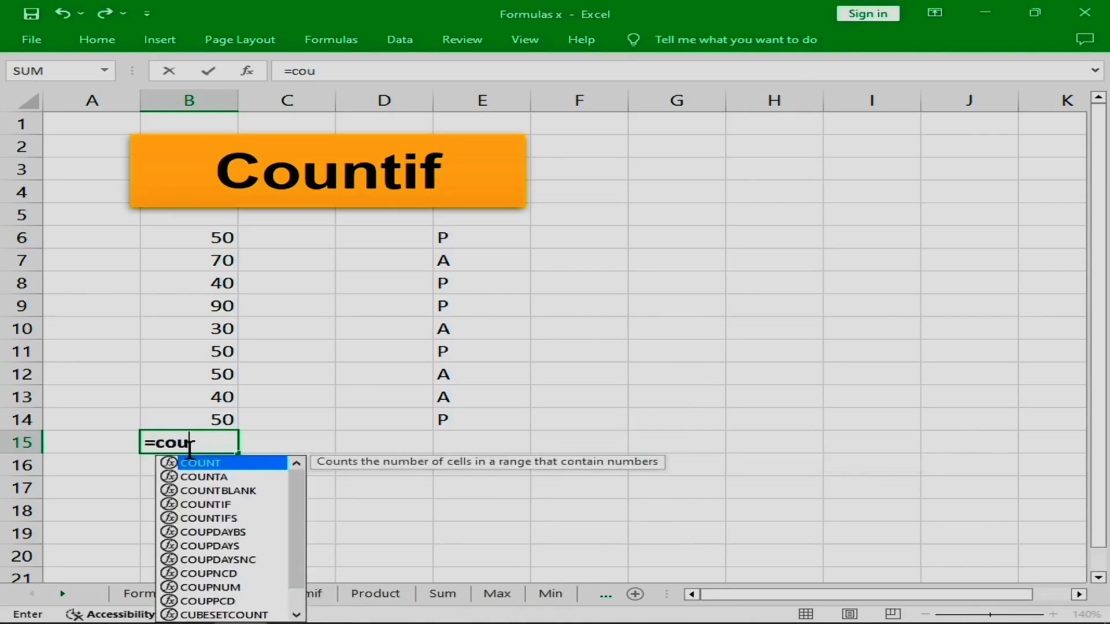
pyautogui.write('nt')
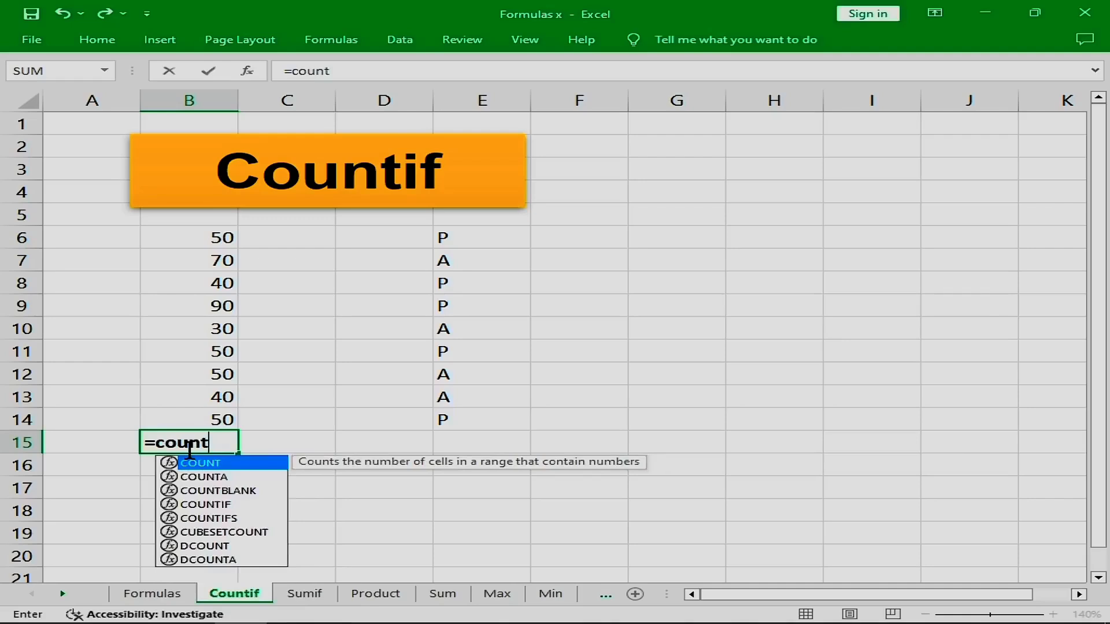
pyautogui.write('if')
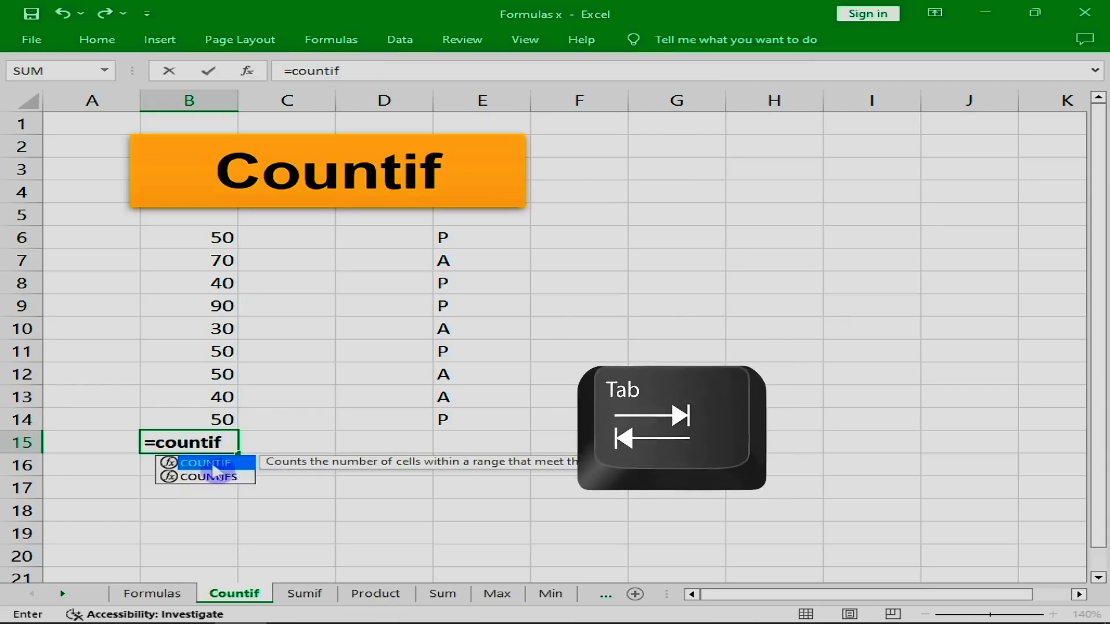
pyautogui.press('Tab')
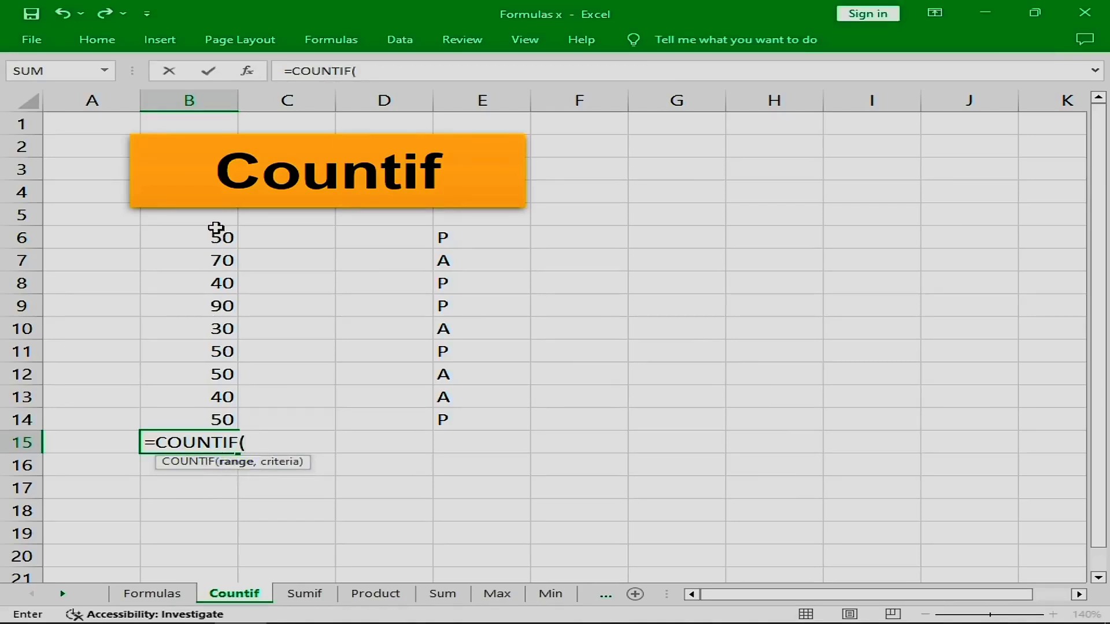
pyautogui.moveTo(216, 237); pyautogui.dragTo(216, 421)
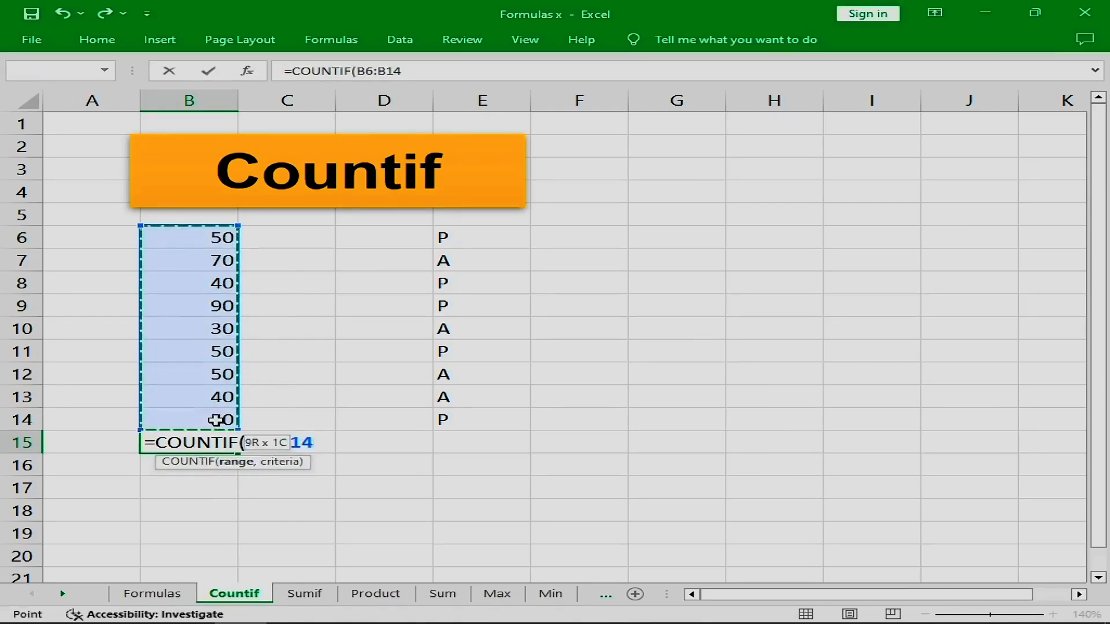
pyautogui.write(',')
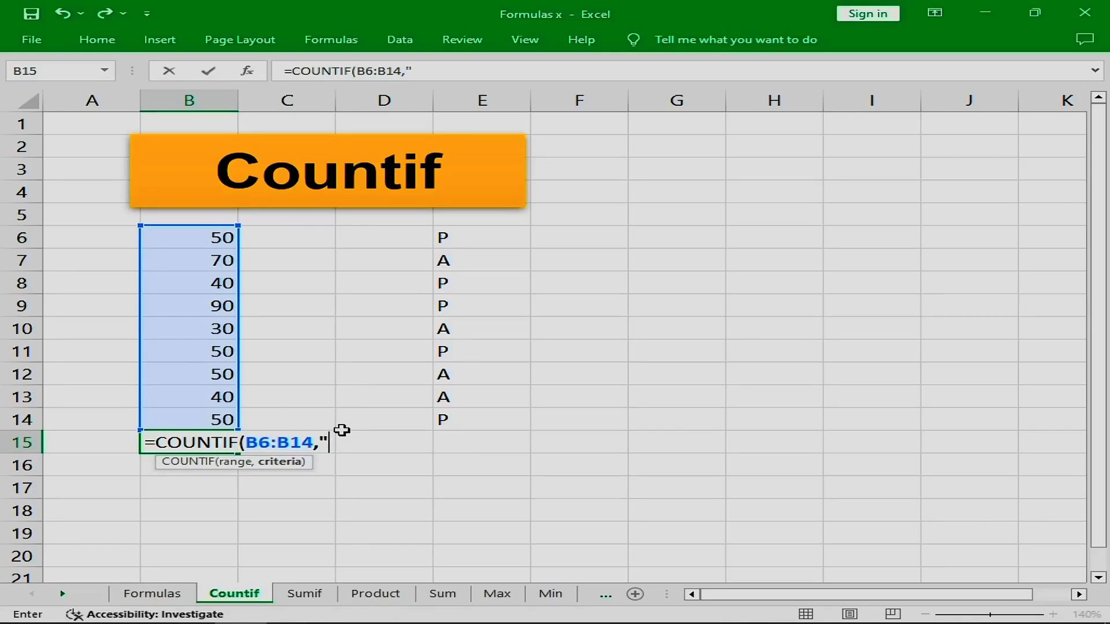
pyautogui.write('50")')
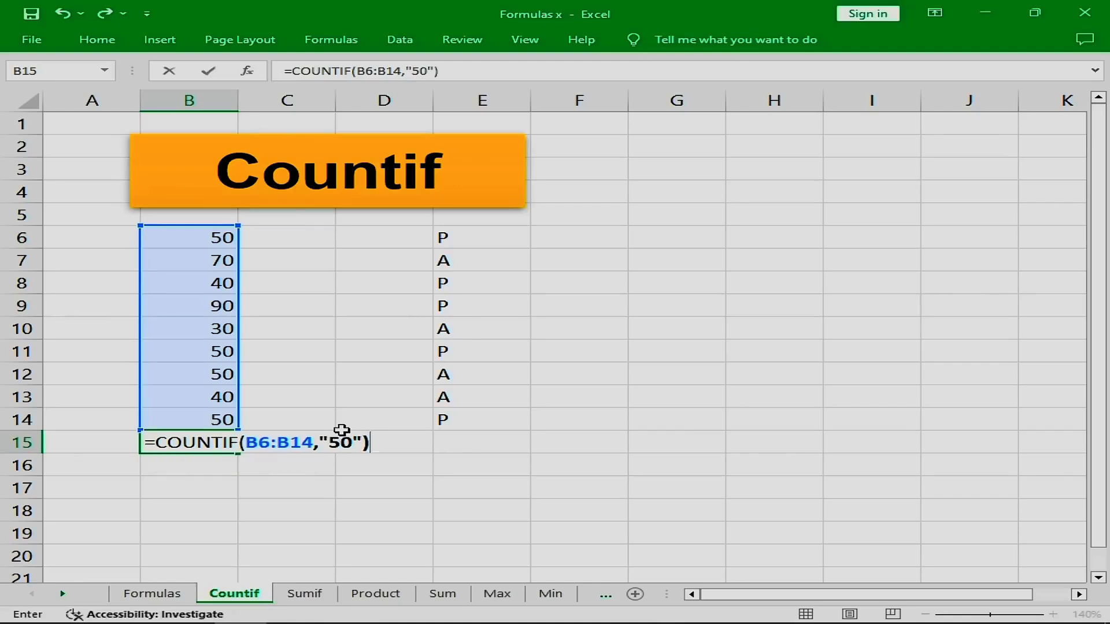
pyautogui.press('Return')
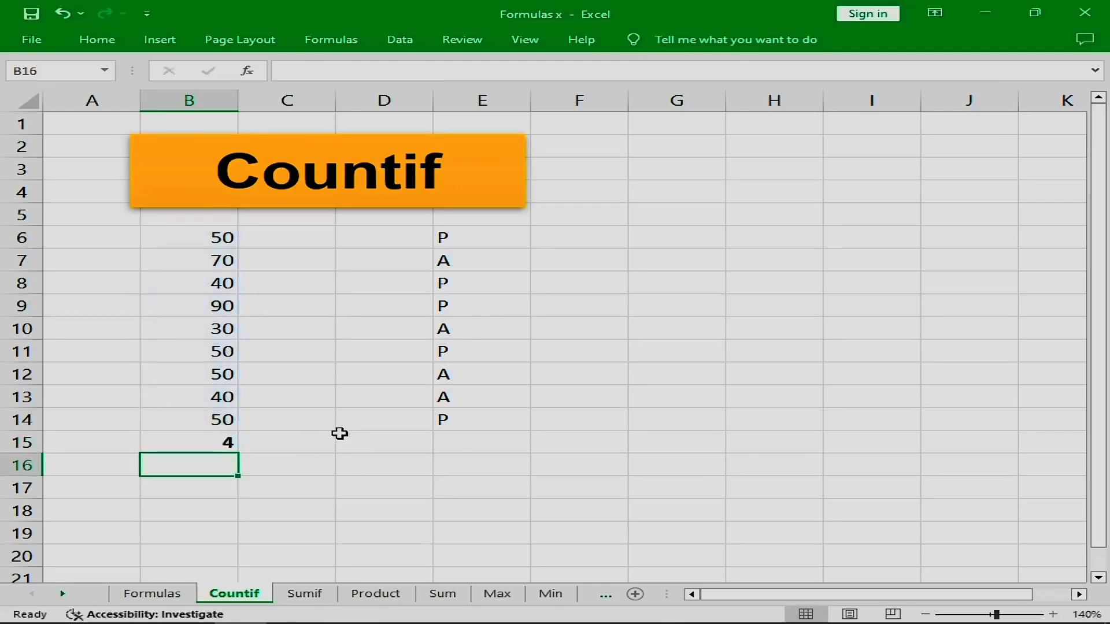
pyautogui.click(215, 442)
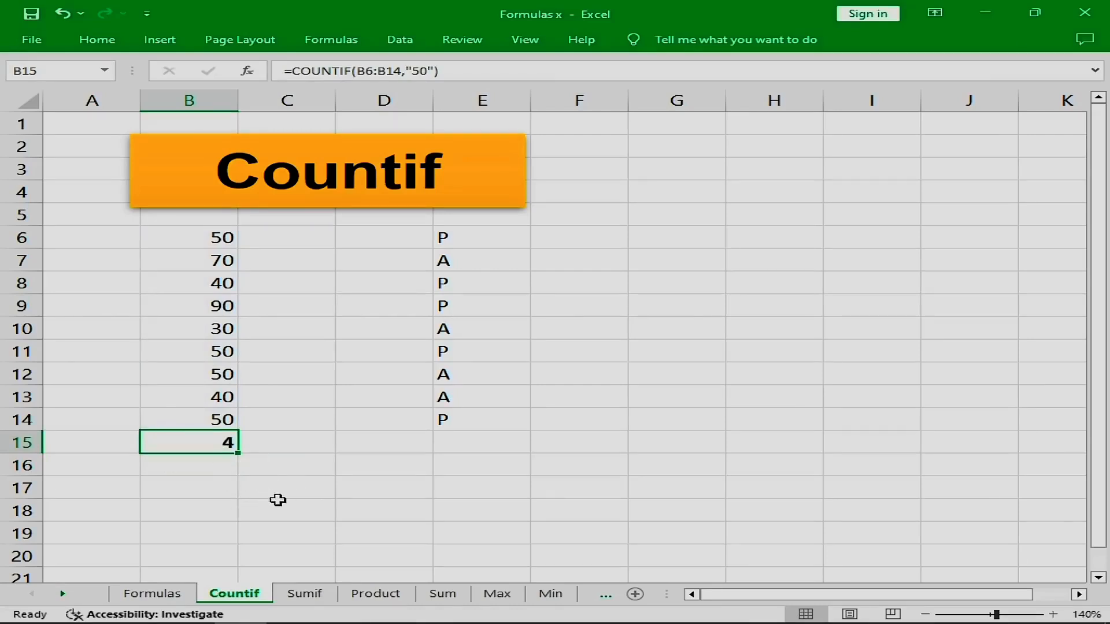
# - Enter =COUNTIF(E6:E14,"P") in cell E15 to count the P entries in column E
pyautogui.click(448, 438)
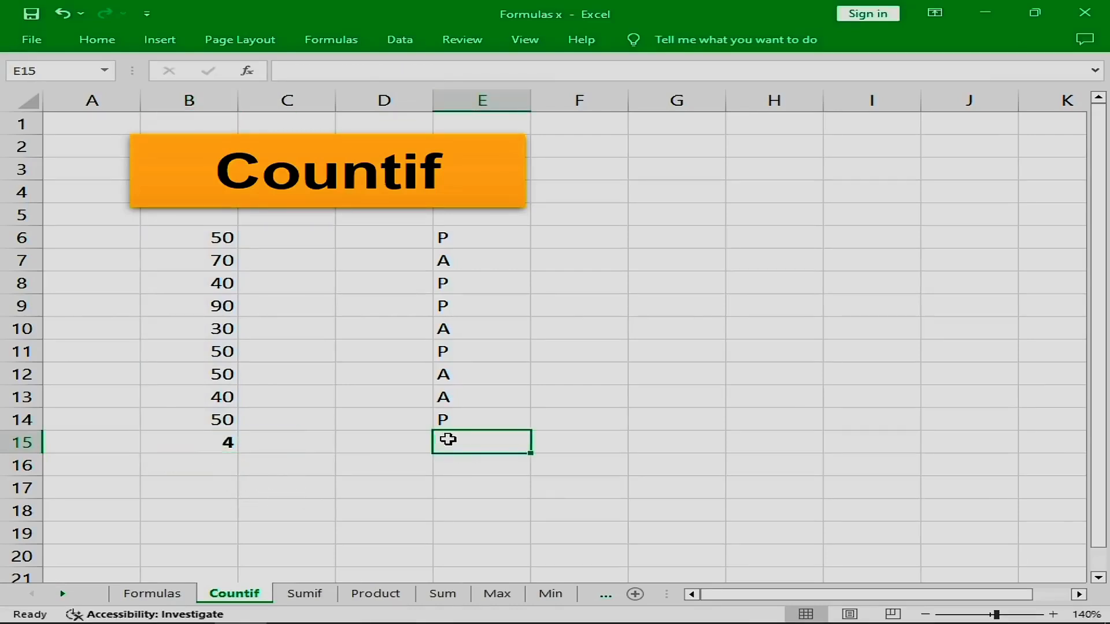
pyautogui.write('=cou')
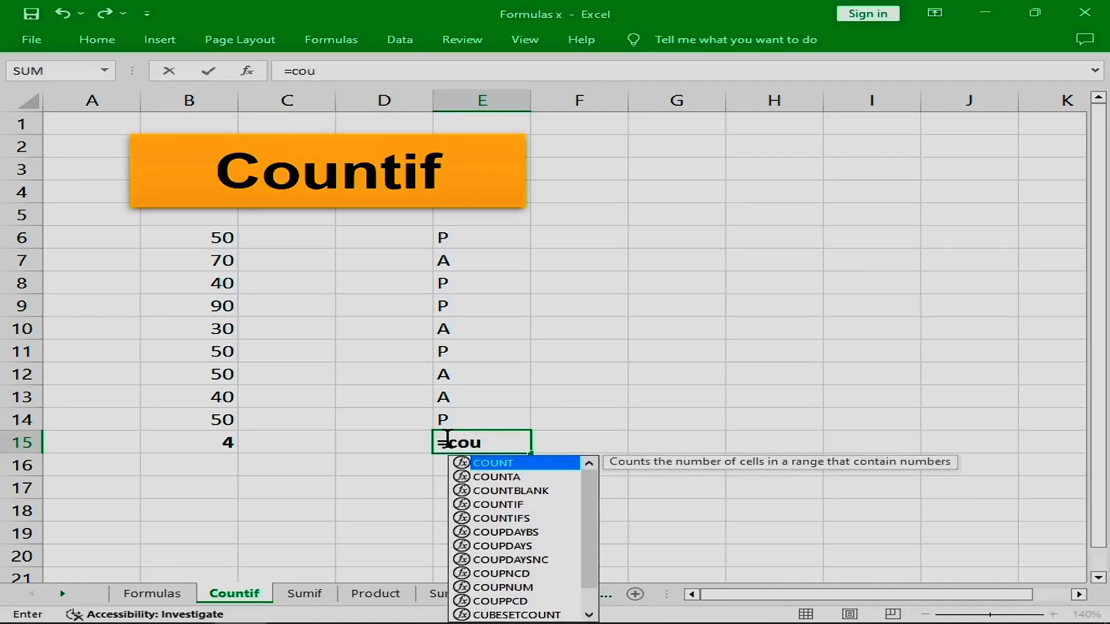
pyautogui.write('ntif')
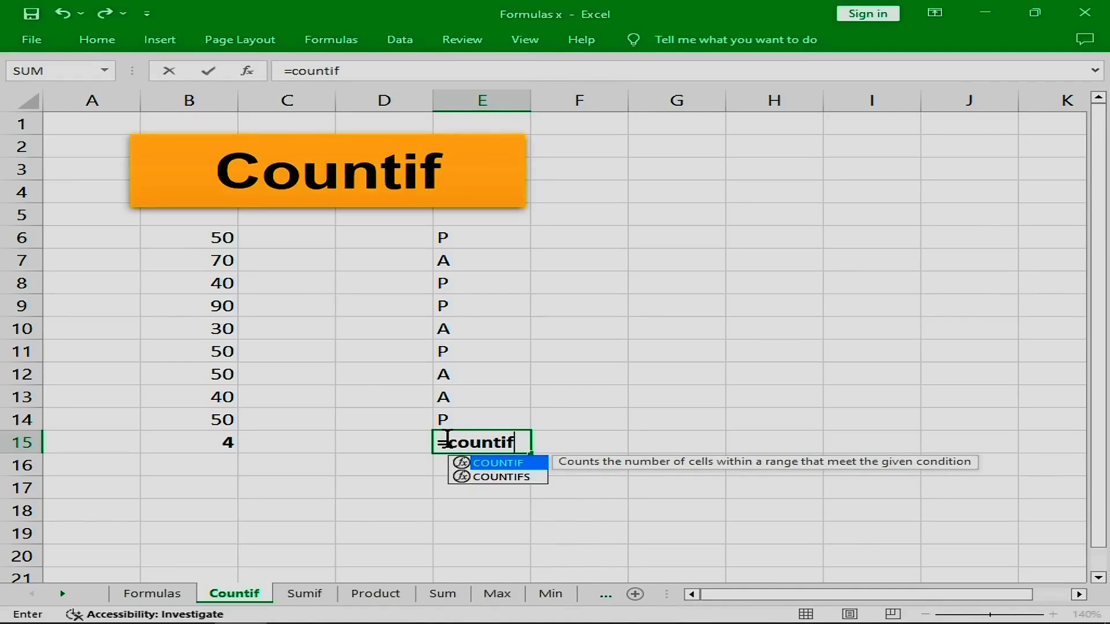
pyautogui.write('(')
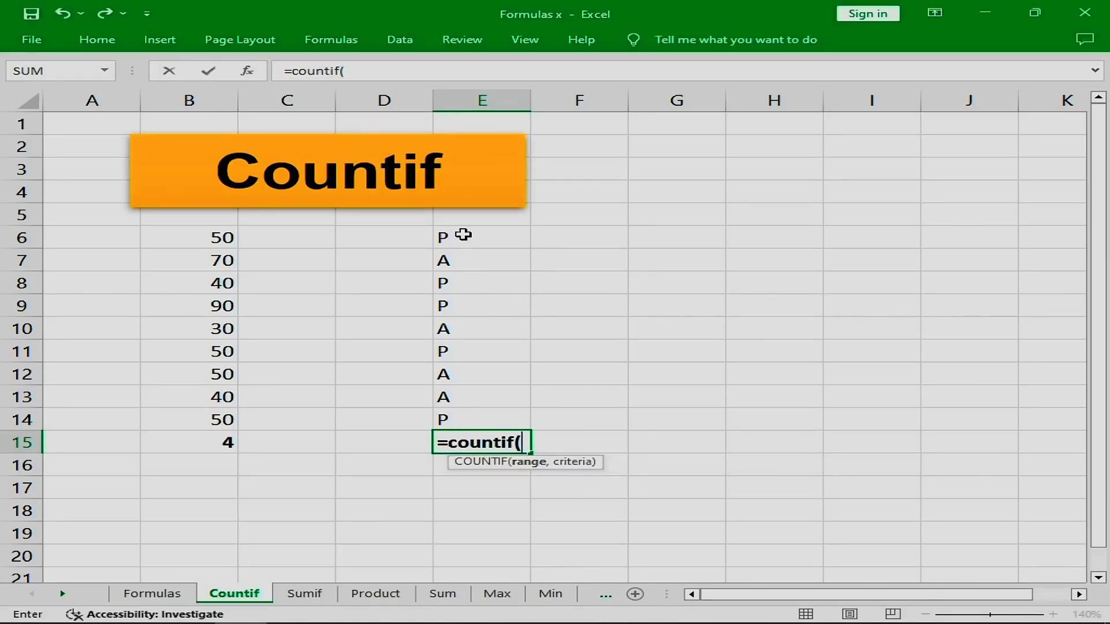
pyautogui.moveTo(460, 234); pyautogui.dragTo(463, 416)
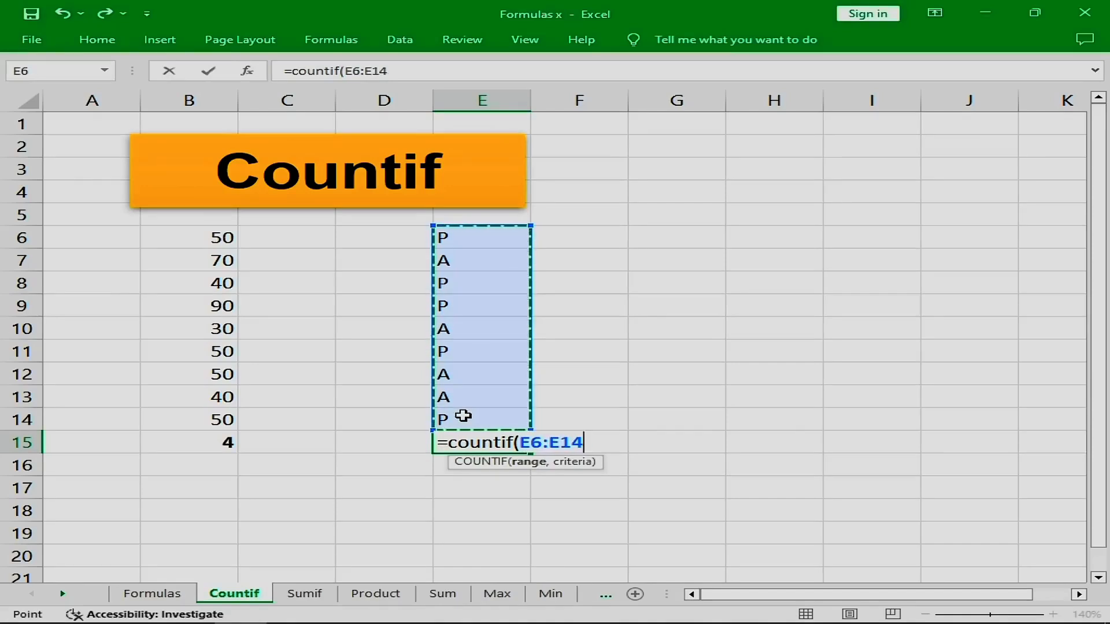
pyautogui.write(',"')
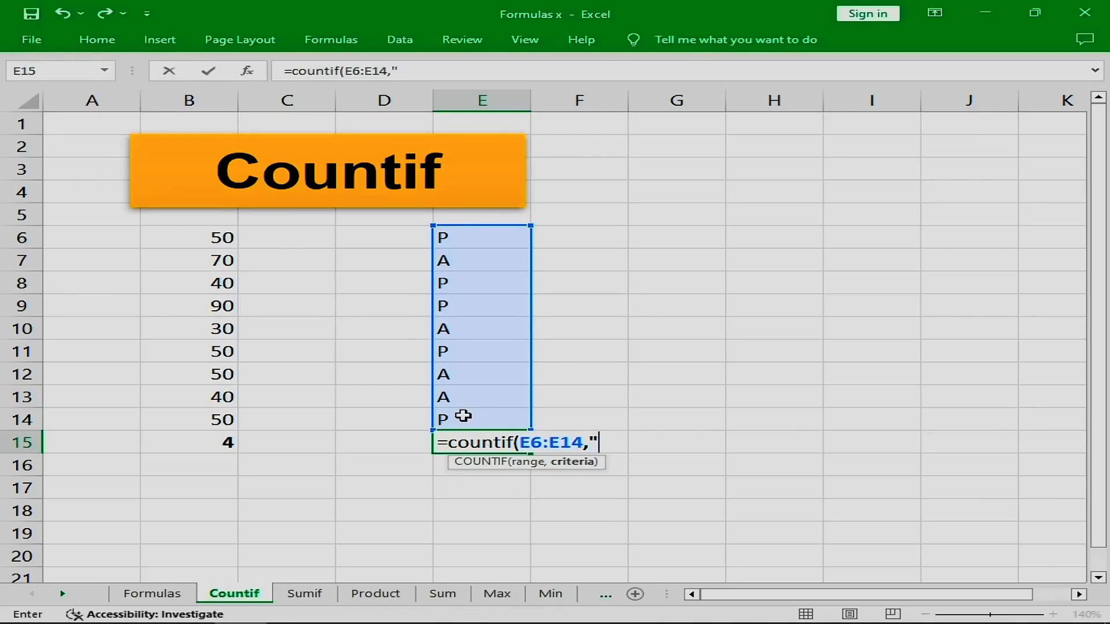
pyautogui.write('P")')
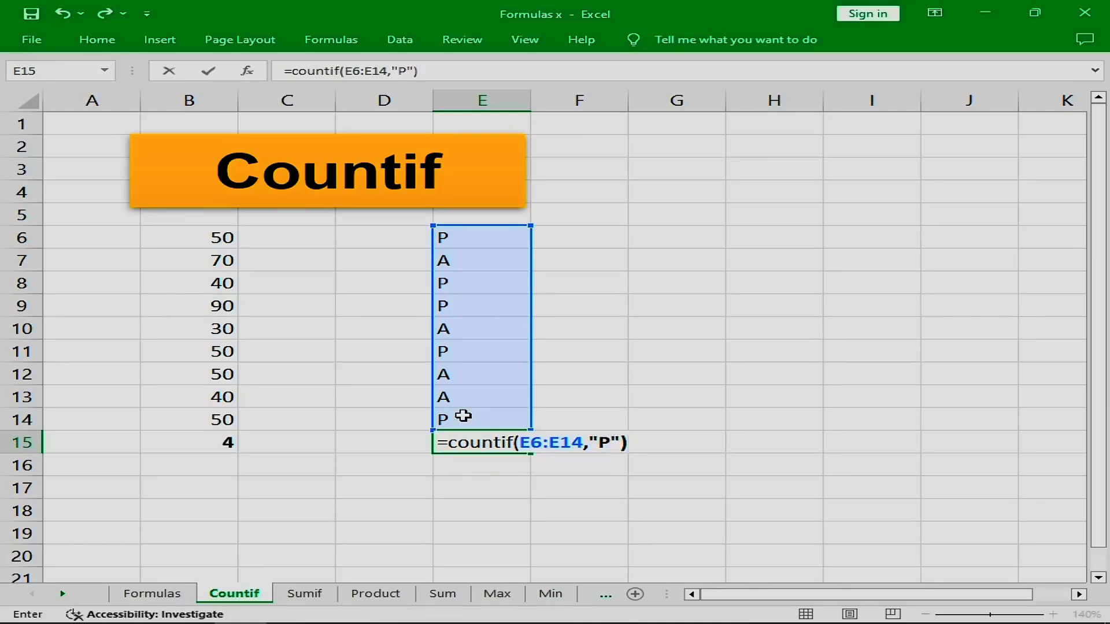
pyautogui.press('Return')
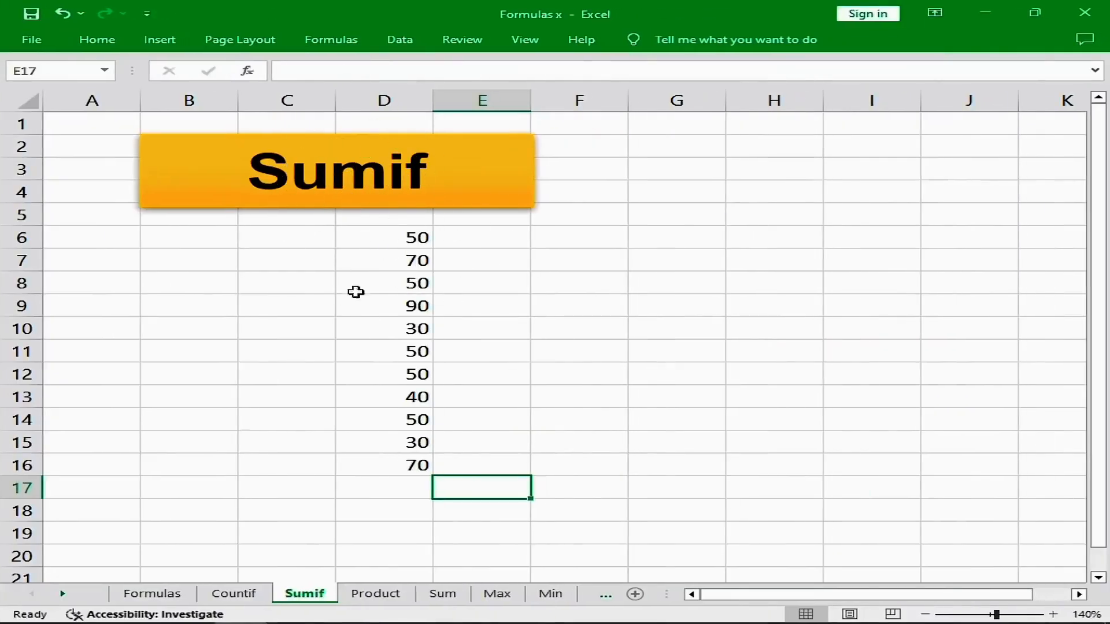
# - On the Sumif sheet, enter =SUMIF(D6:D16,"50") in cell D17 to add up the values equal to 50
pyautogui.click(401, 491)
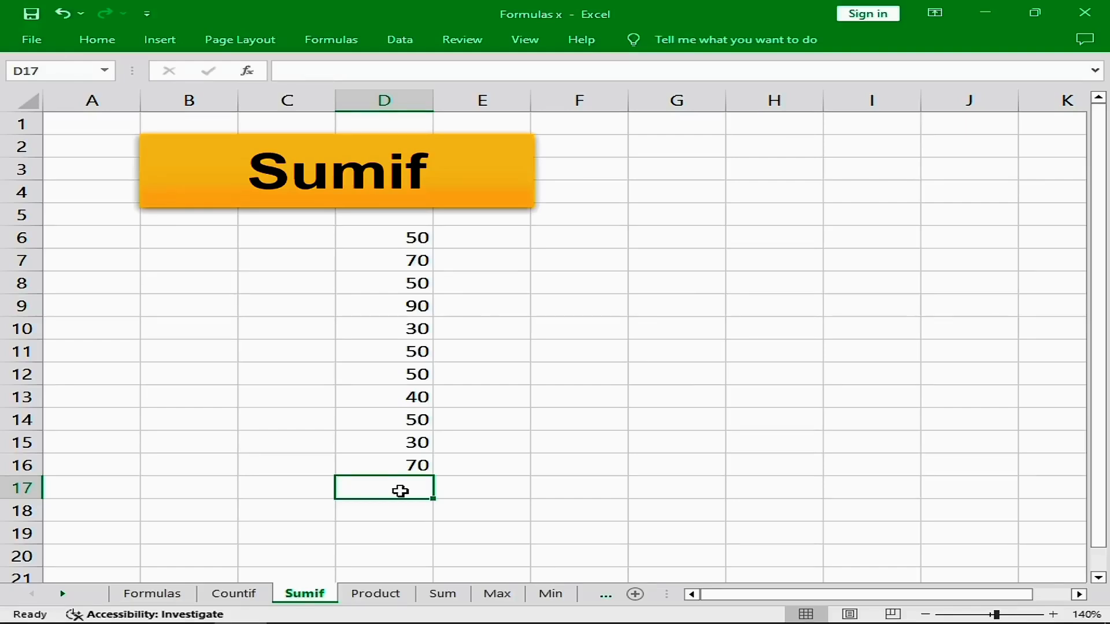
pyautogui.write('=')
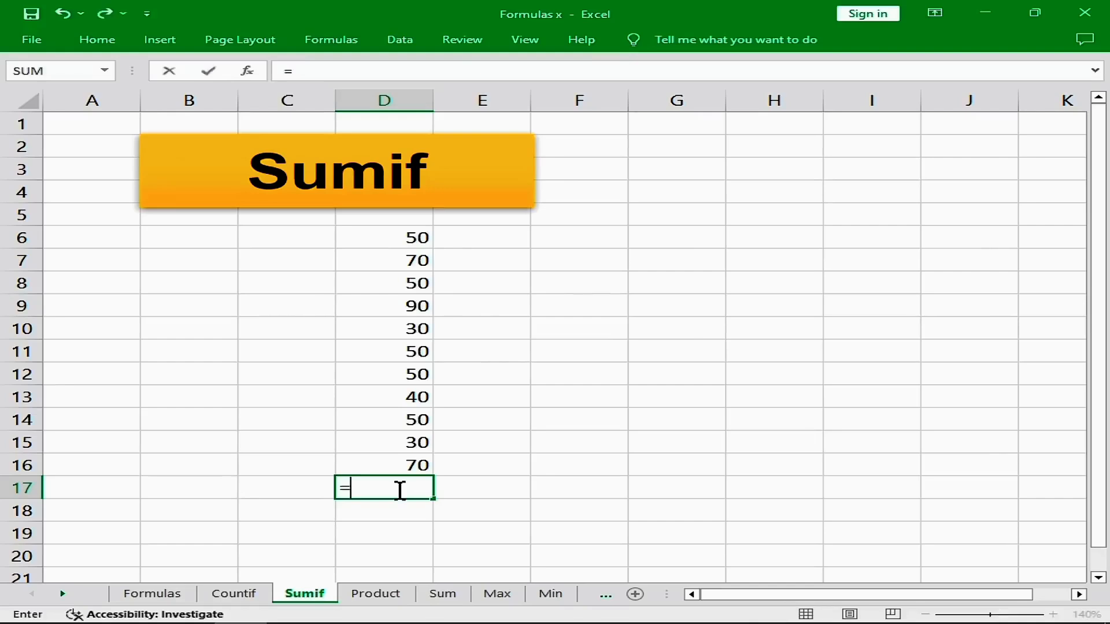
pyautogui.write('sum')
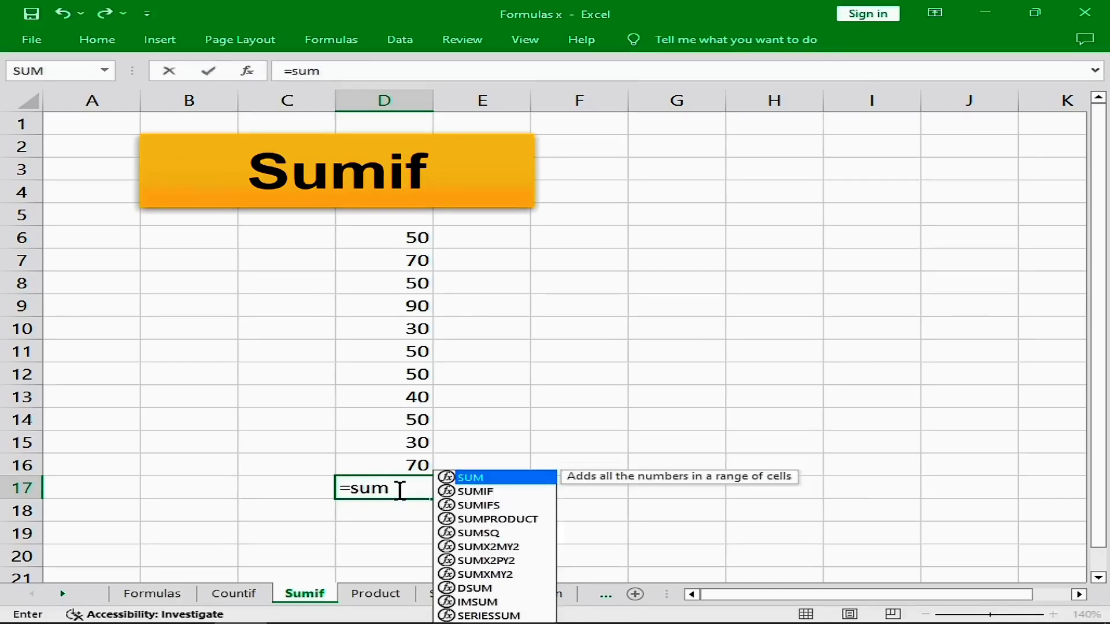
pyautogui.write('if')
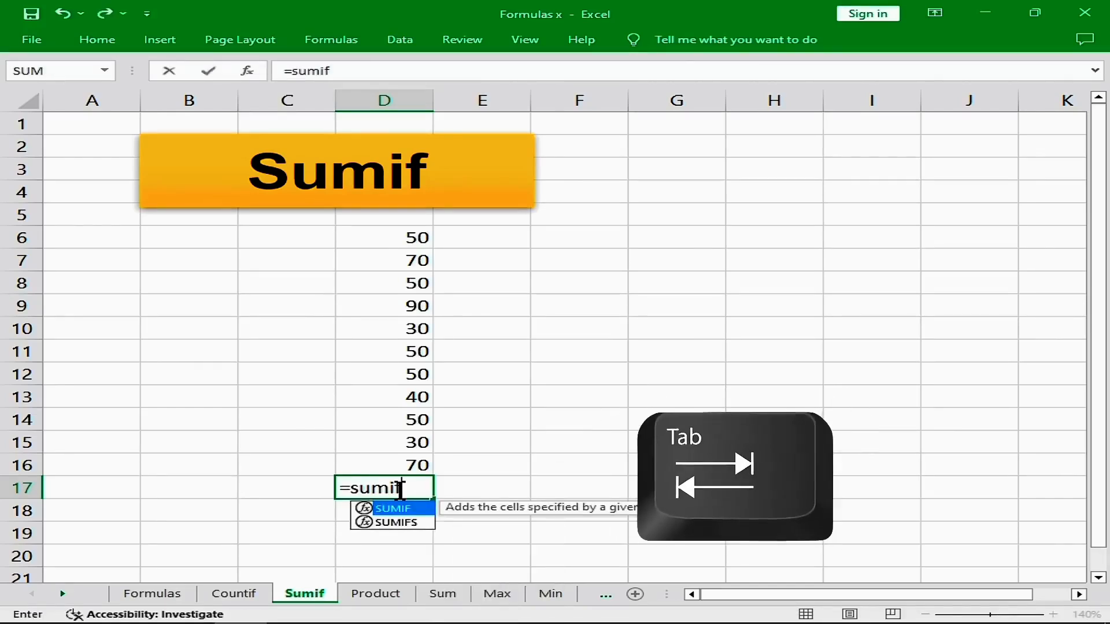
pyautogui.press('Tab')
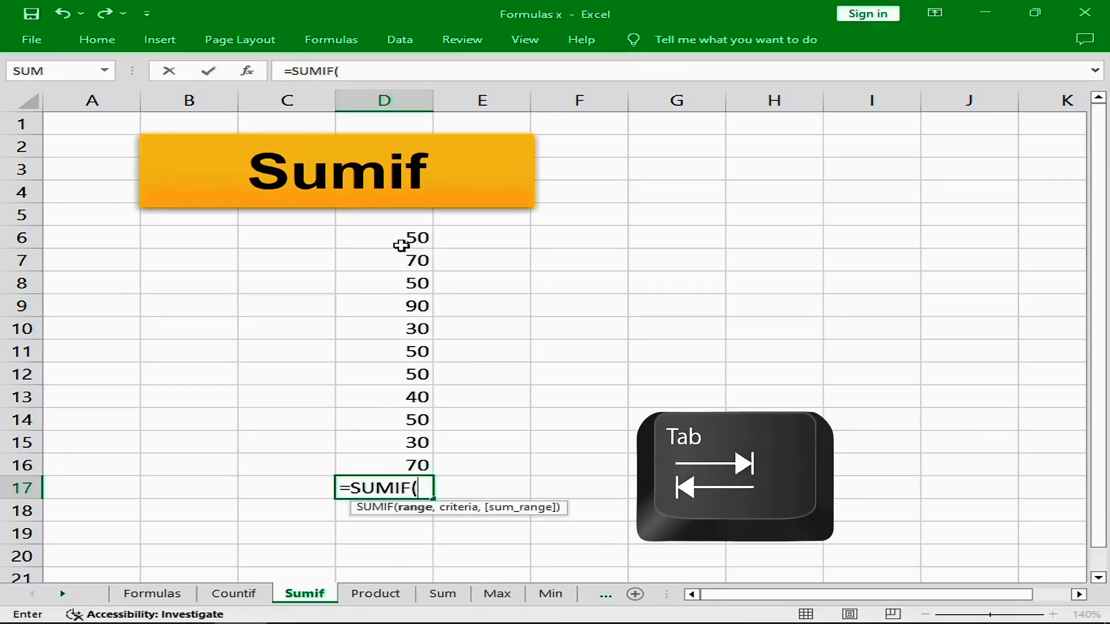
pyautogui.moveTo(404, 241); pyautogui.dragTo(396, 461)
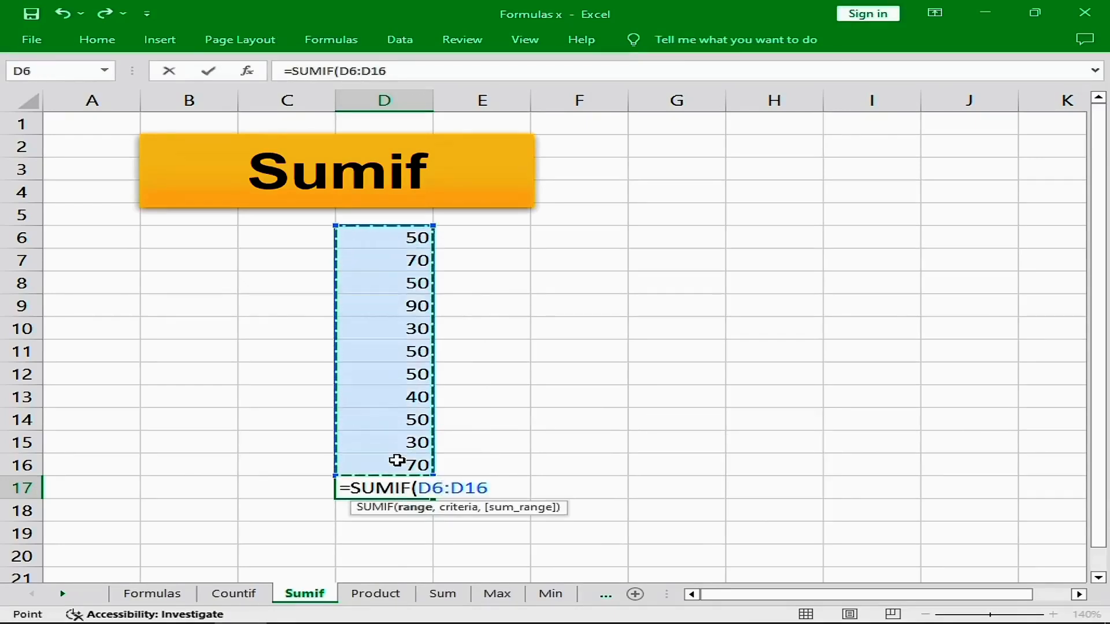
pyautogui.write(',')
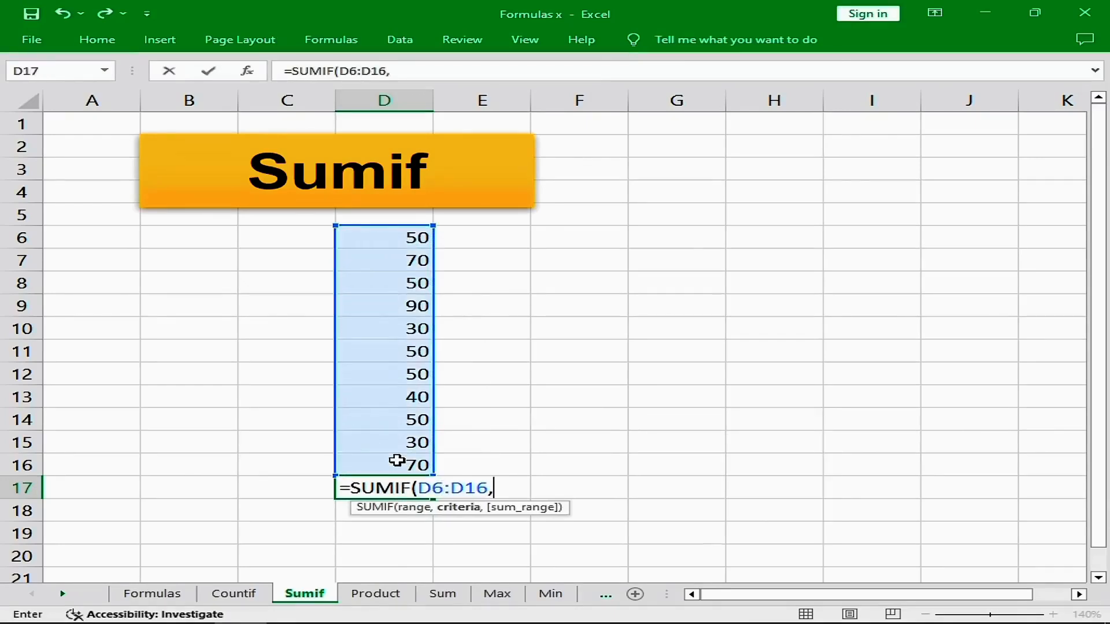
pyautogui.write('"')
pyautogui.write('50")')
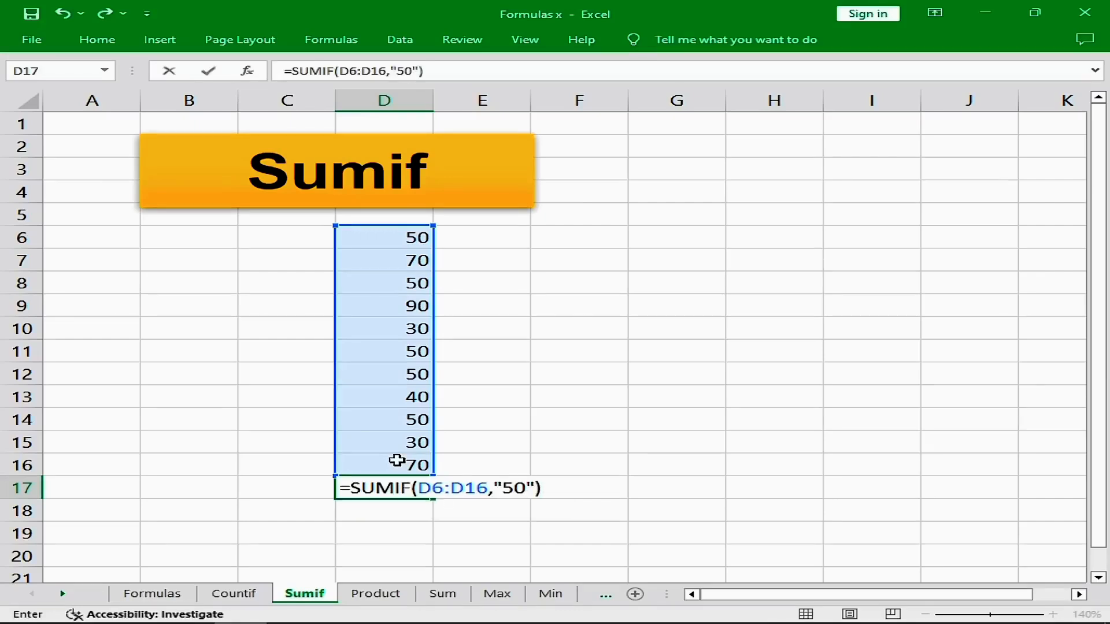
pyautogui.press('Return')
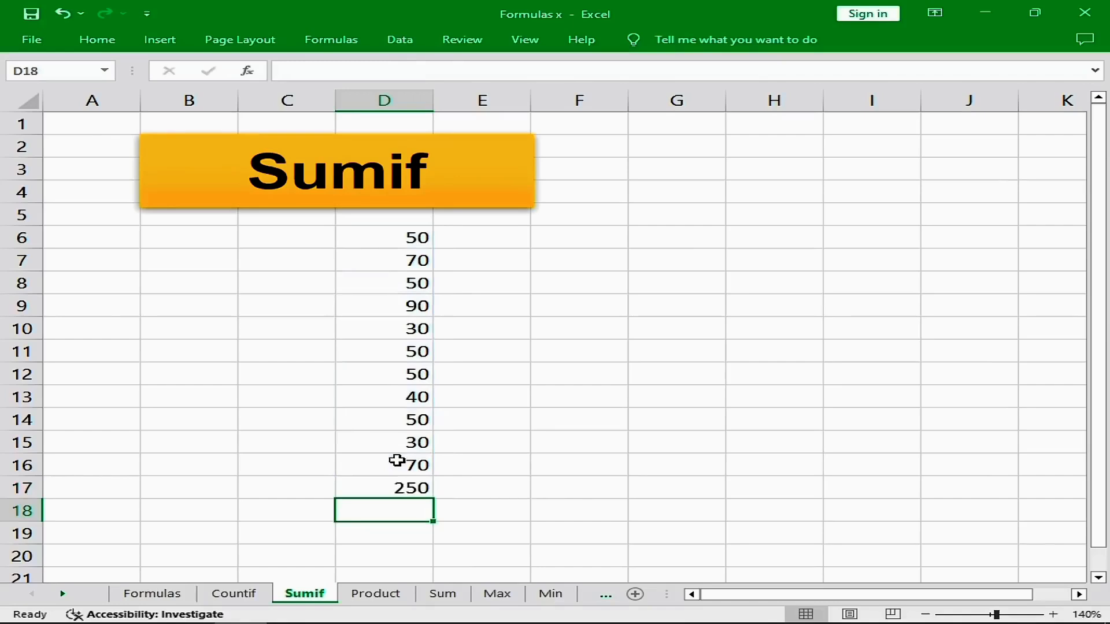
pyautogui.click(403, 490)
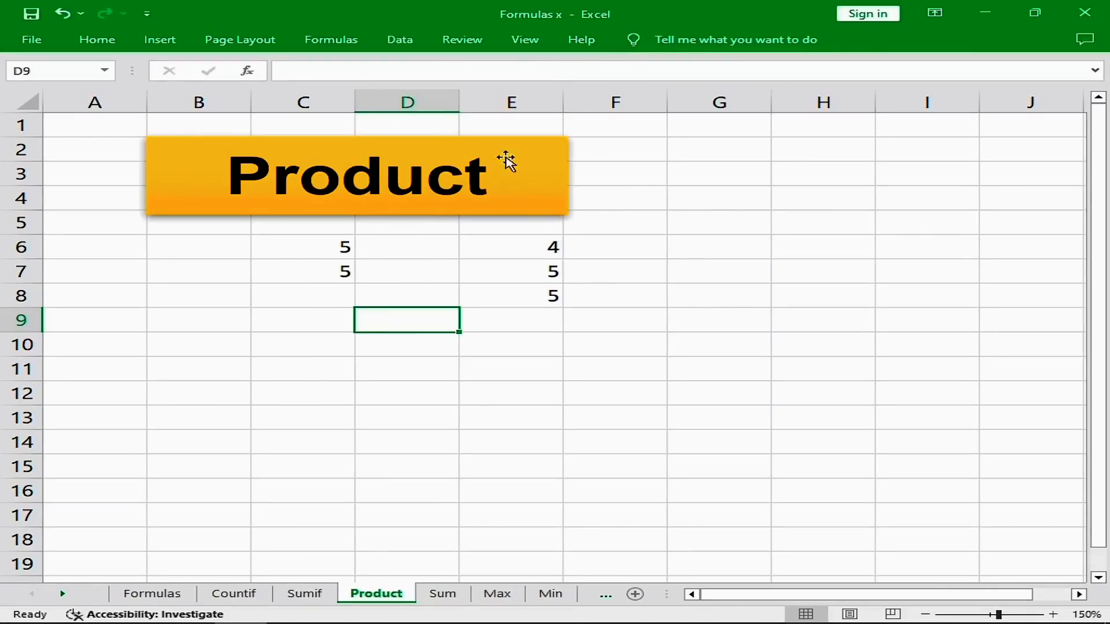
# - On the Product sheet, enter =PRODUCT(C6:C7) in cell C8 to multiply the two values above it
pyautogui.click(329, 299)
pyautogui.write('=')
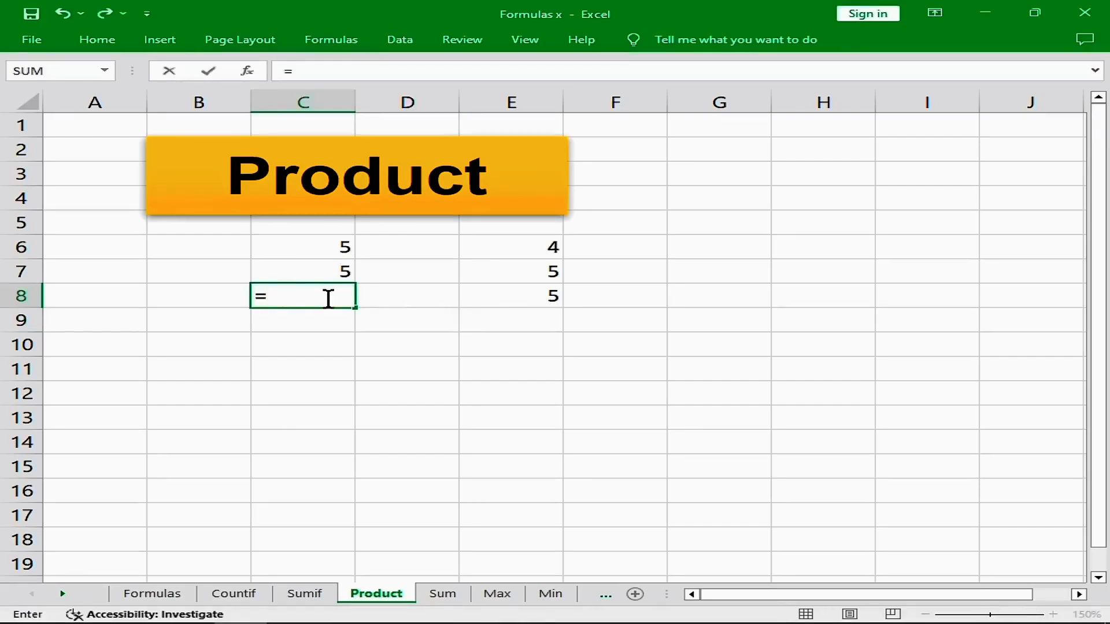
pyautogui.write('pro')
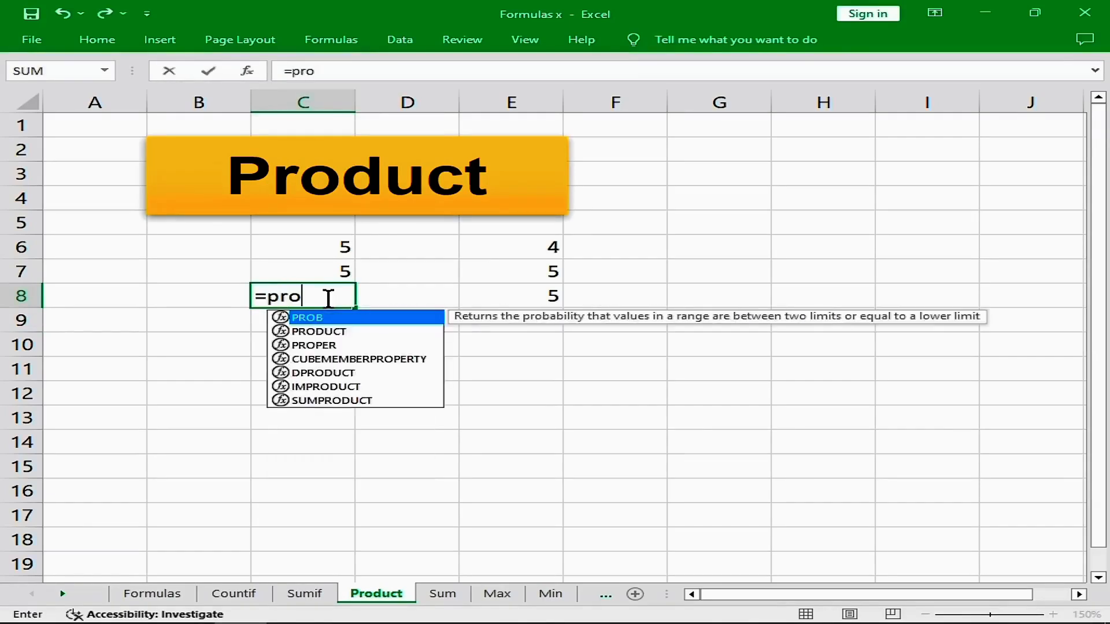
pyautogui.write('duct')
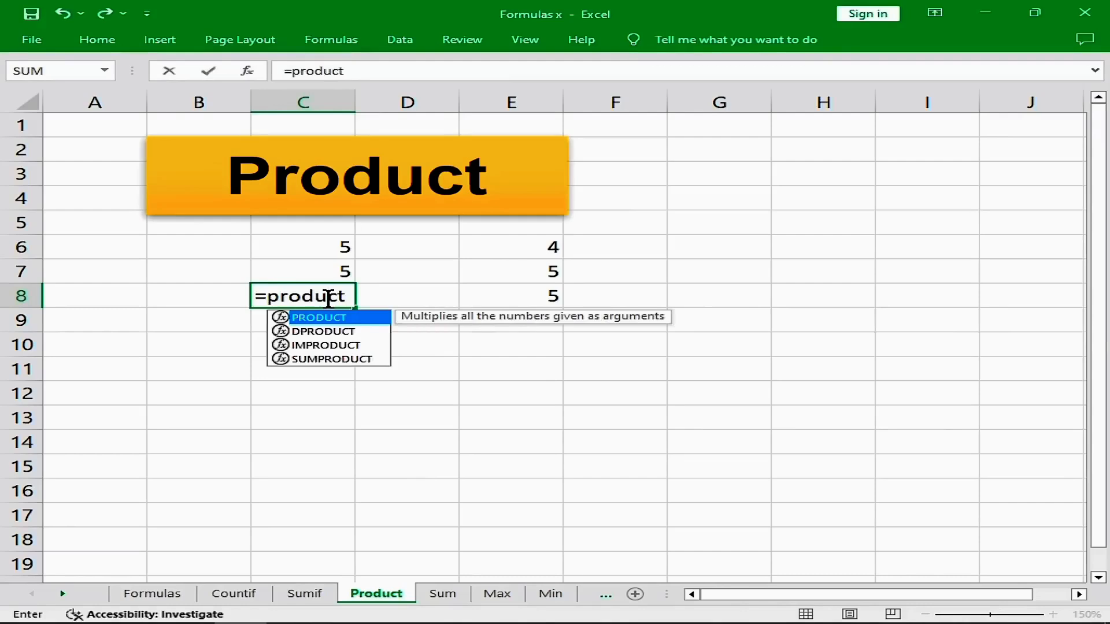
pyautogui.press('Tab')
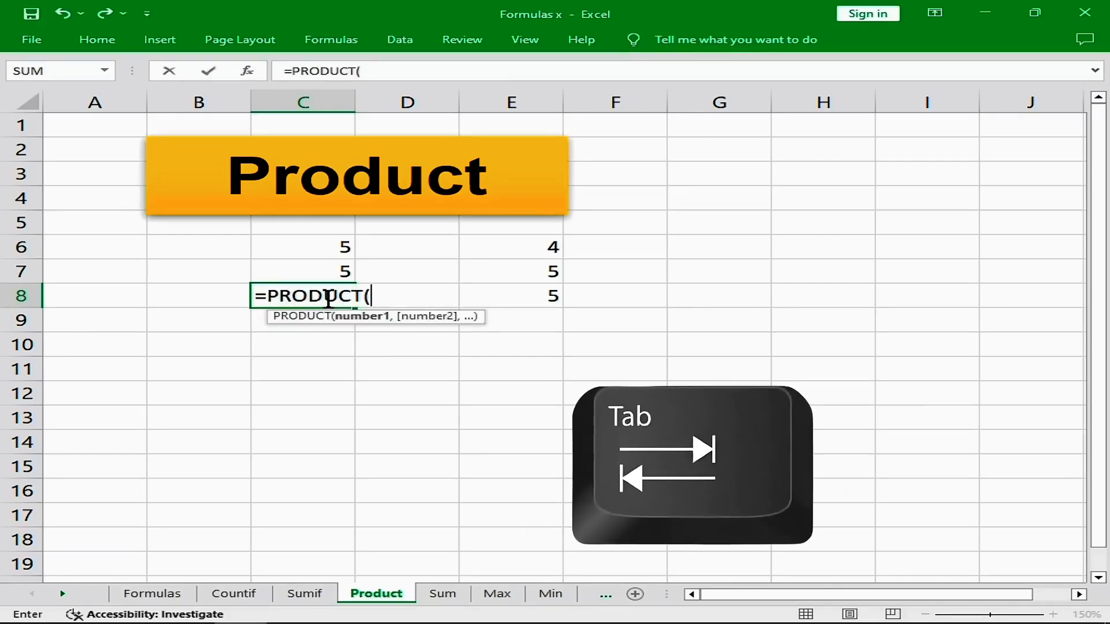
pyautogui.moveTo(341, 246); pyautogui.dragTo(342, 273)
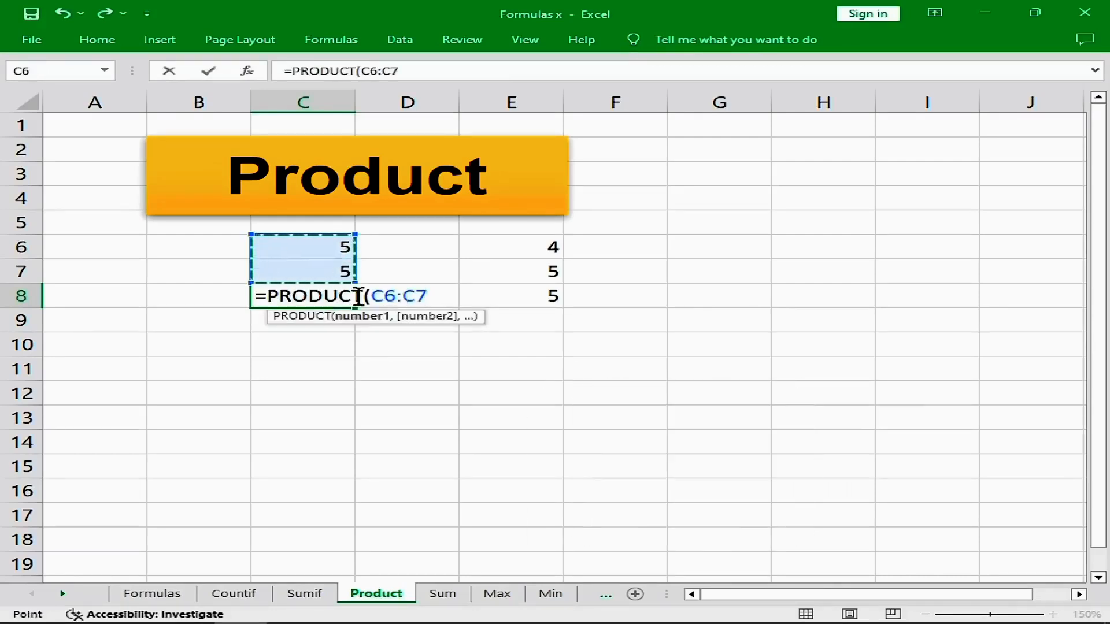
pyautogui.write(')')
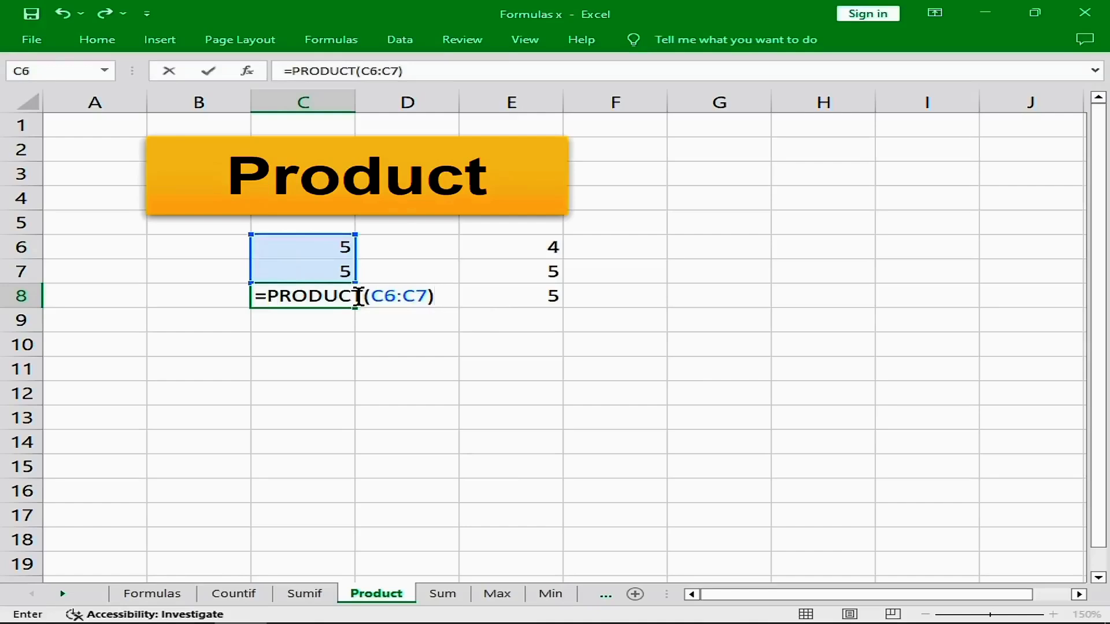
pyautogui.press('Return')
pyautogui.press('Up')
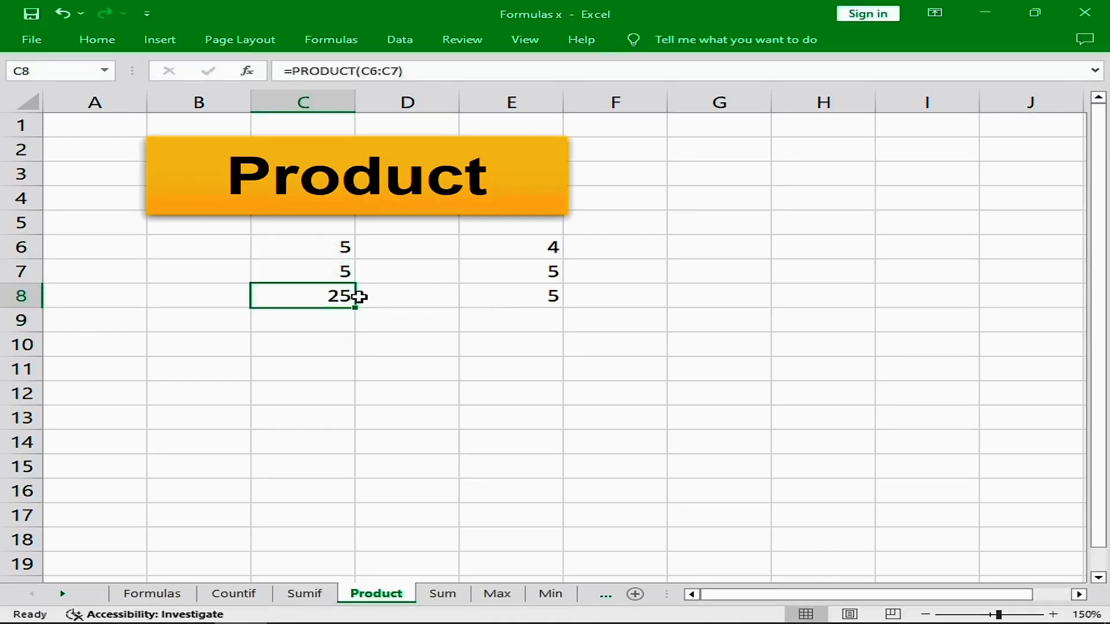
# - Enter =product(E6:E8) in cell E9 to multiply the three values in column E
pyautogui.press('Right')
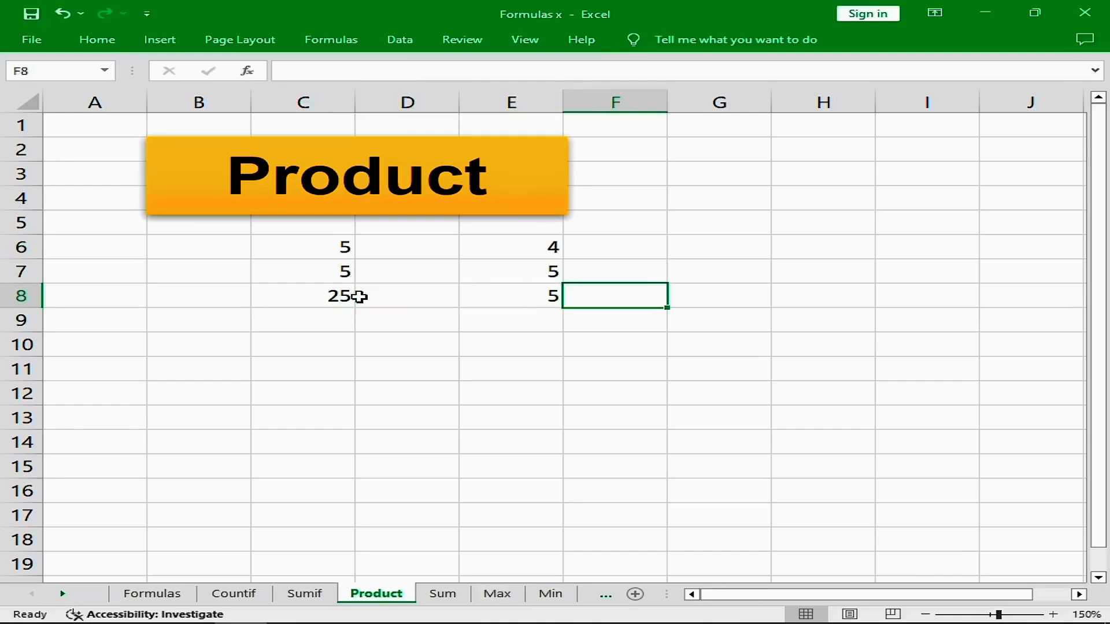
pyautogui.press('Left')
pyautogui.press('Down')
pyautogui.write('=')
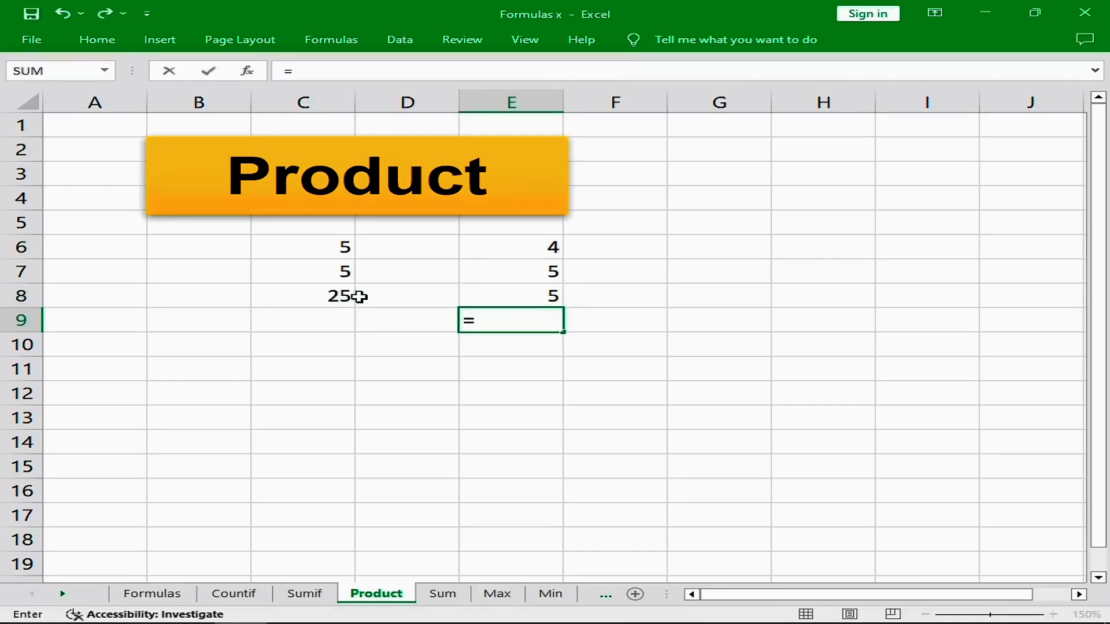
pyautogui.write('product(')
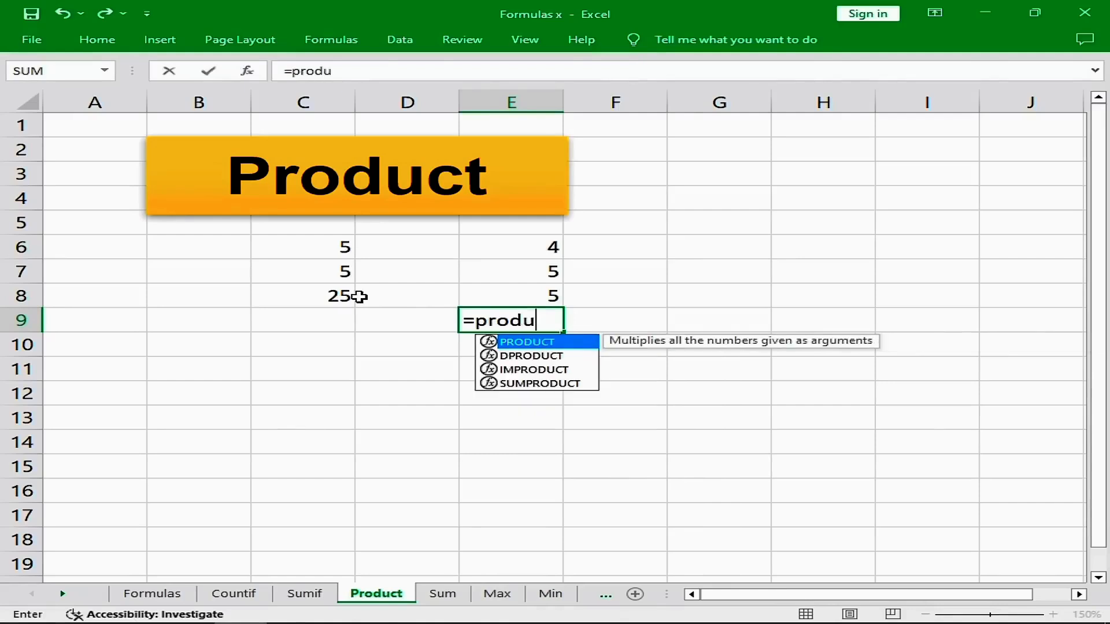
pyautogui.press('Up')
pyautogui.press('Up')
pyautogui.press('Up')
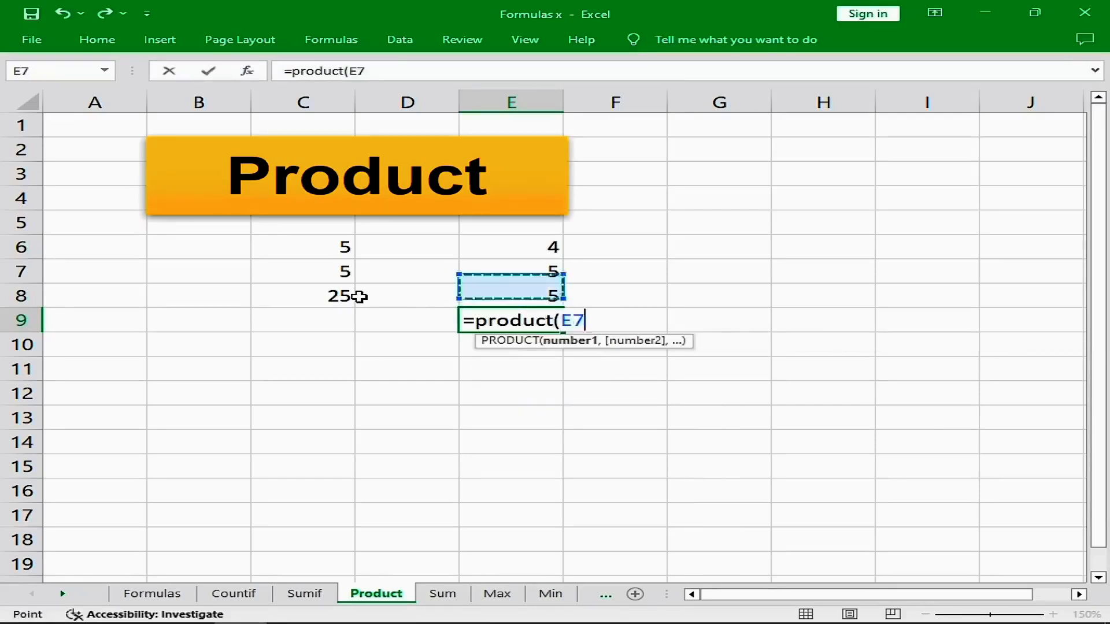
pyautogui.hotkey('shift', 'Down')
pyautogui.hotkey('shift', 'Down')
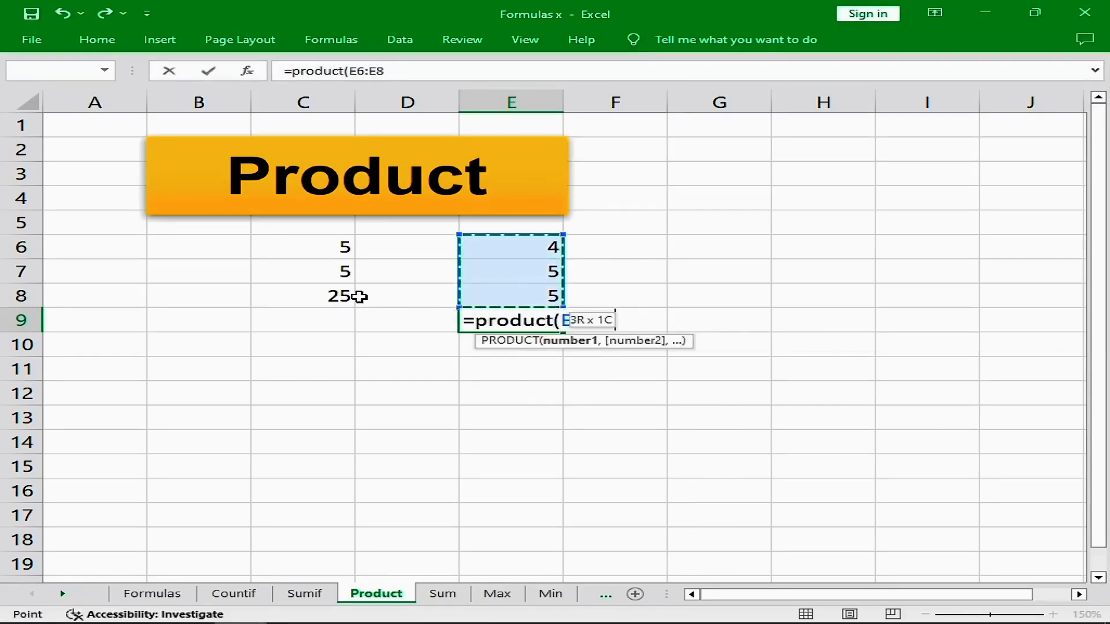
pyautogui.write(')')
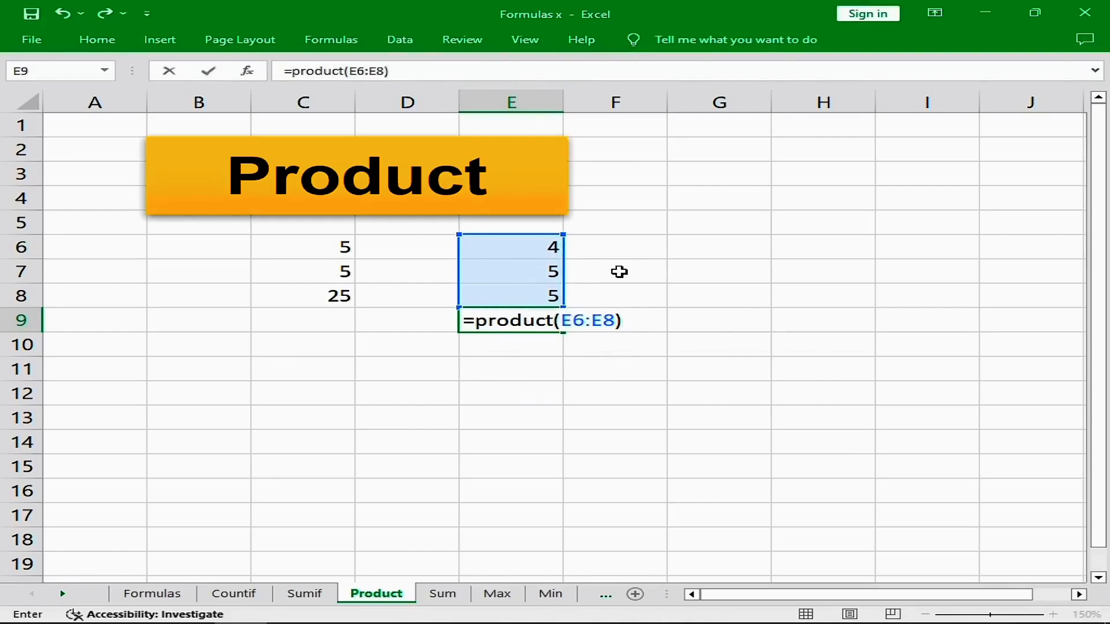
pyautogui.press('Return')
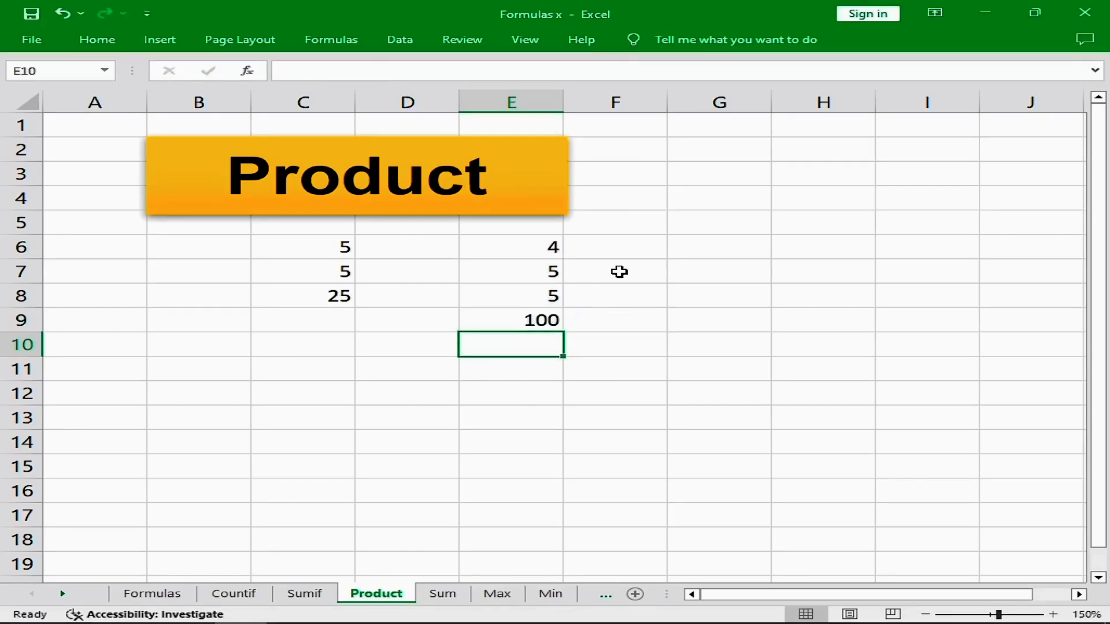
pyautogui.click(544, 321)
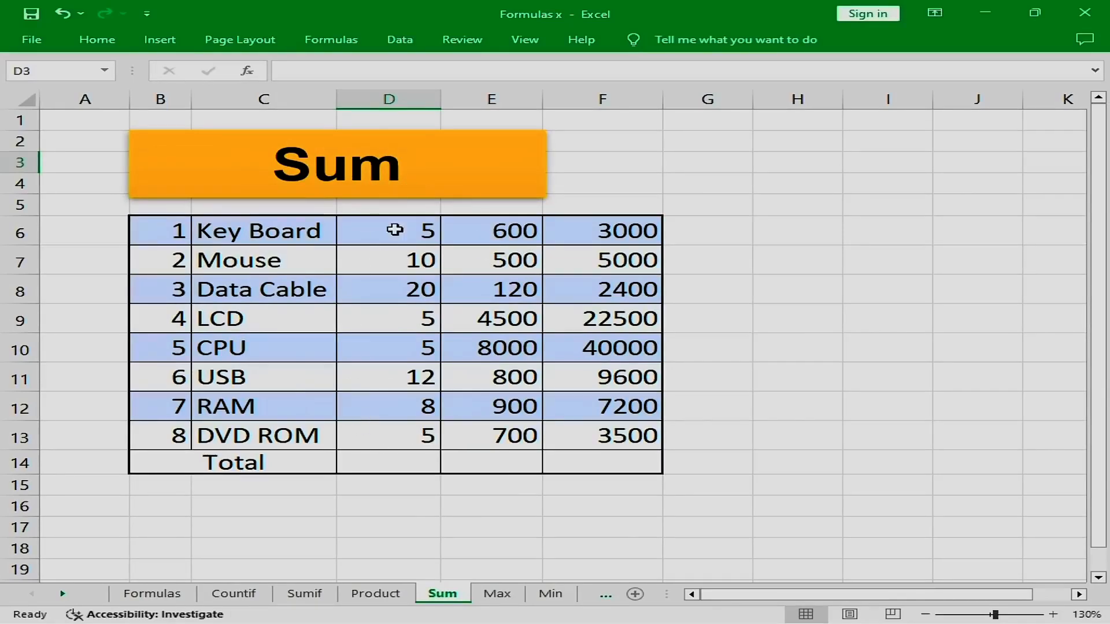
# - On the Sum sheet, enter =sum(D6:D13) in cell D14 of the Total row
pyautogui.click(402, 460)
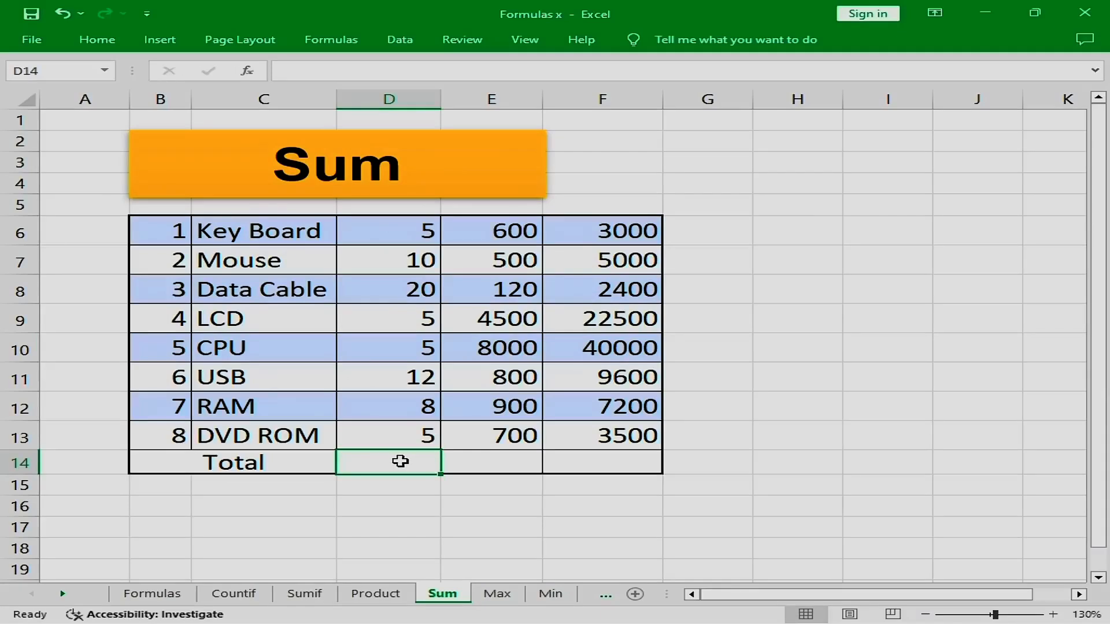
pyautogui.write('=sum')
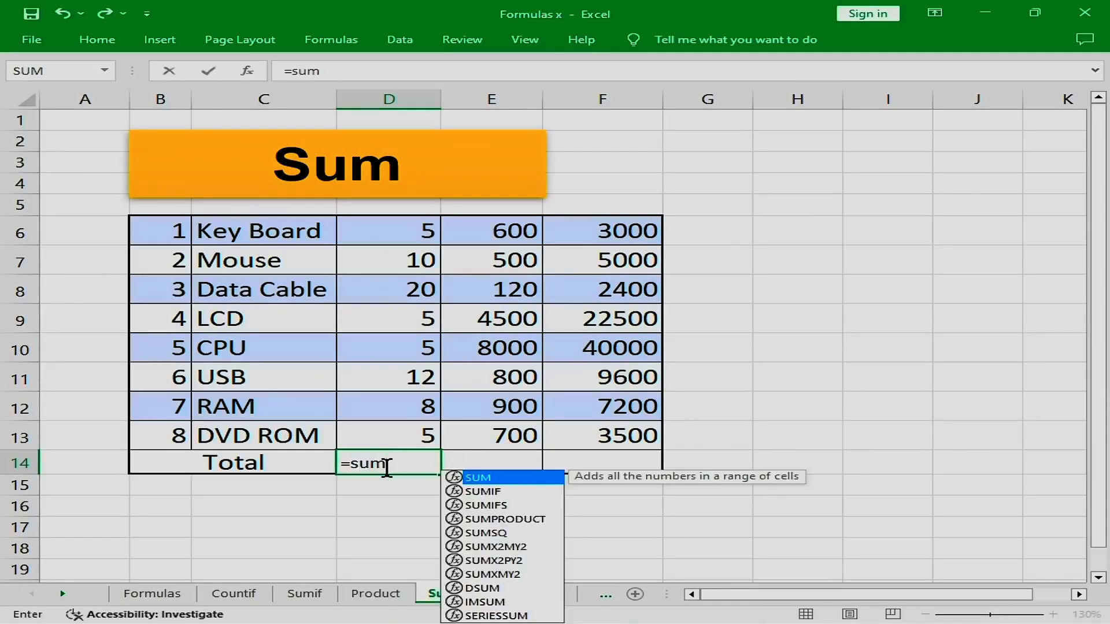
pyautogui.write('(')
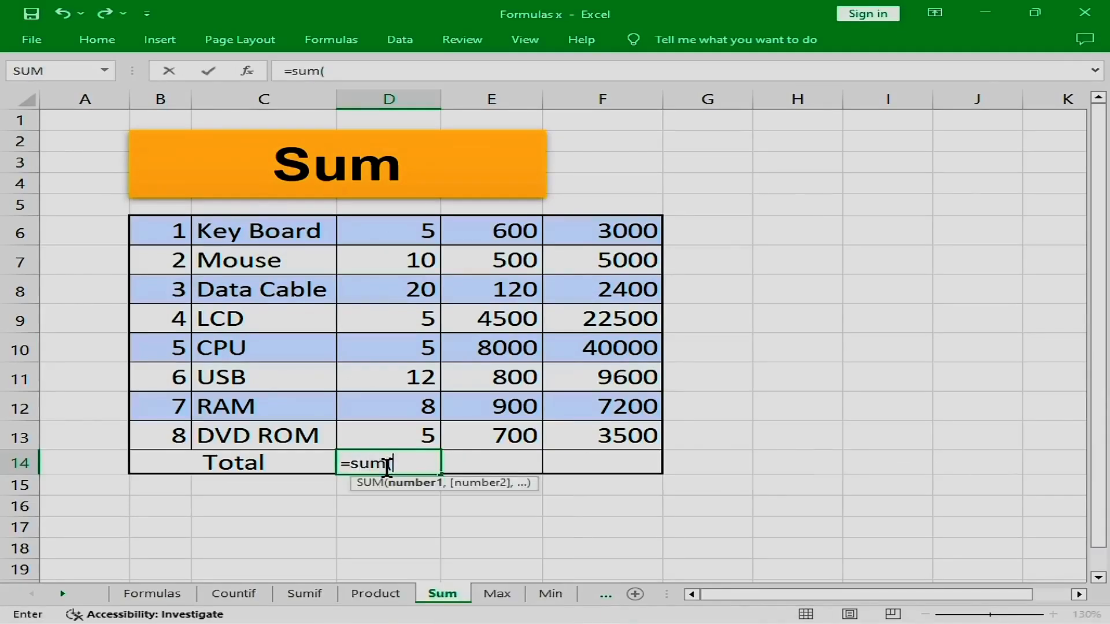
pyautogui.moveTo(405, 239); pyautogui.dragTo(416, 434)
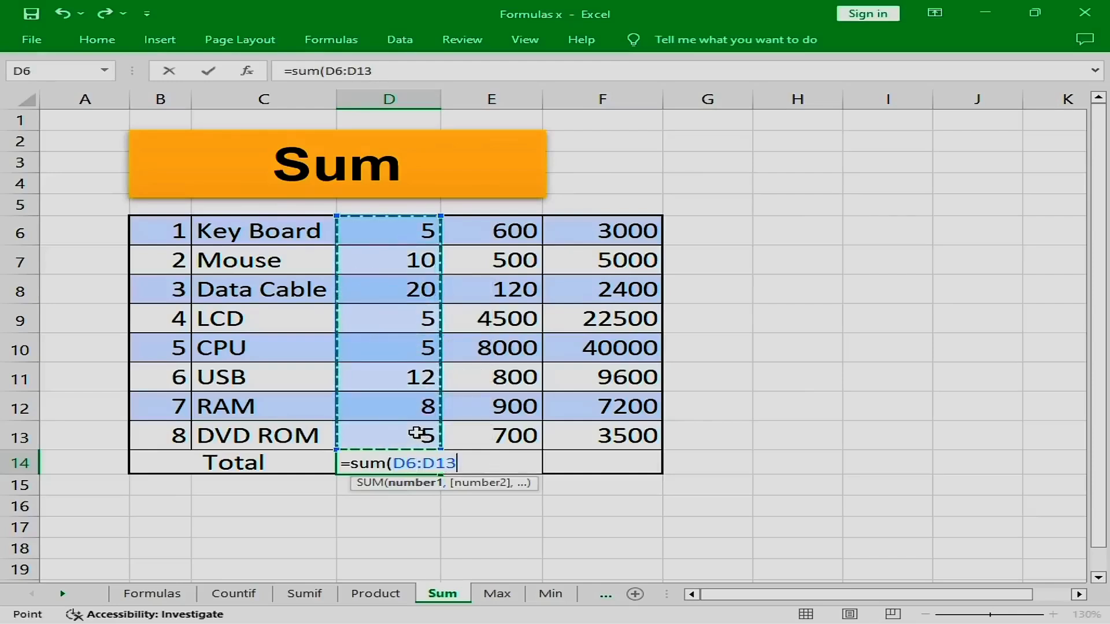
pyautogui.write(')')
pyautogui.press('Return')
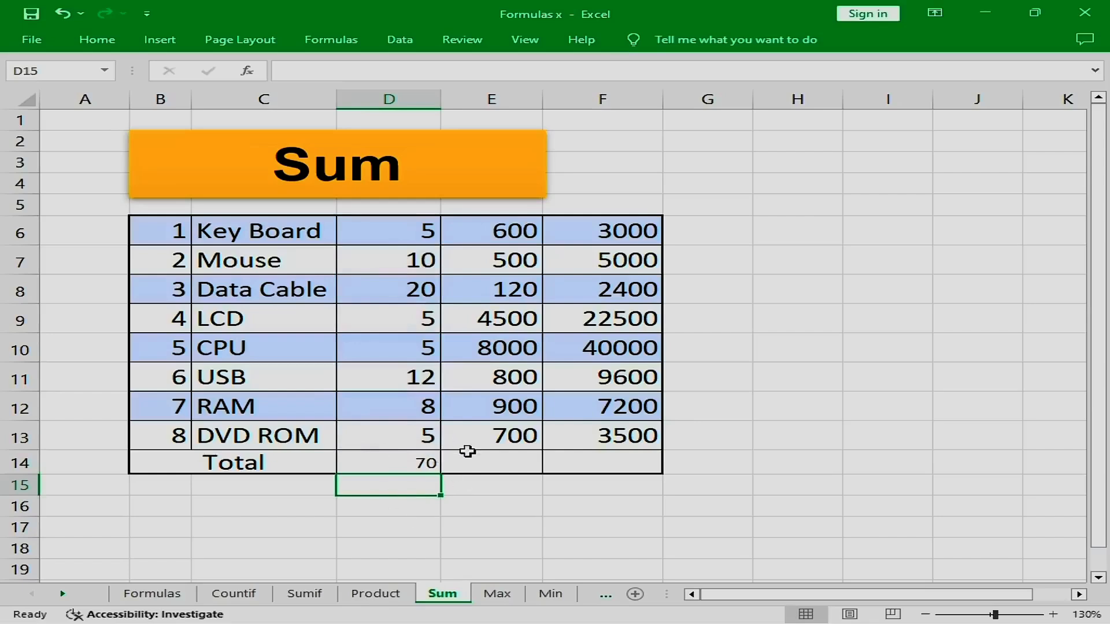
# - Use AutoSum in cell E14 to total the range E6:E13
pyautogui.click(496, 463)
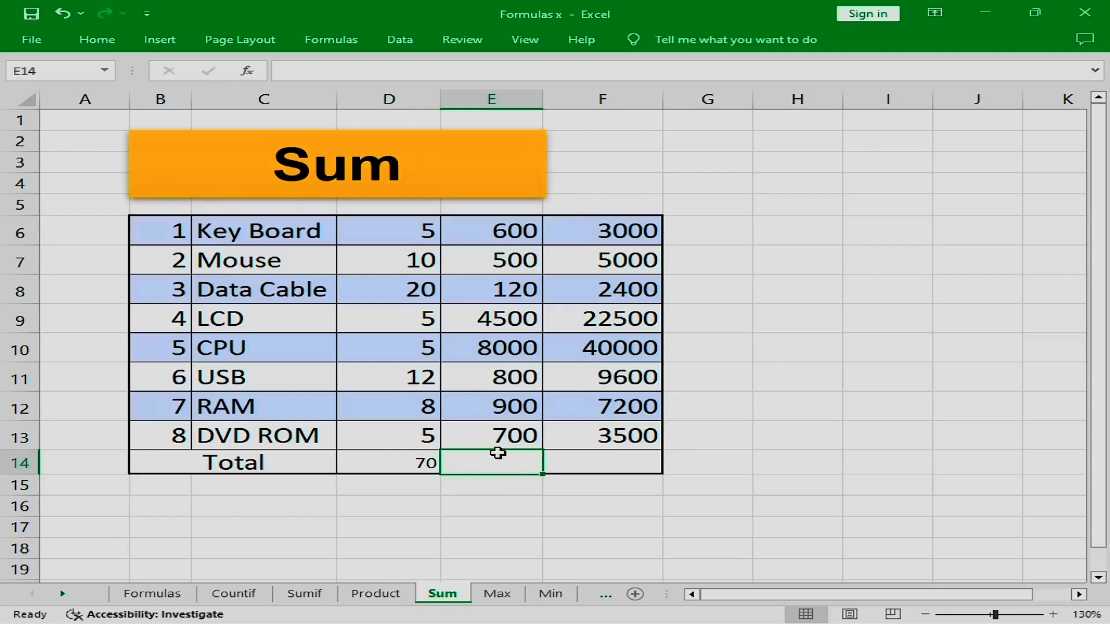
pyautogui.press('alt')
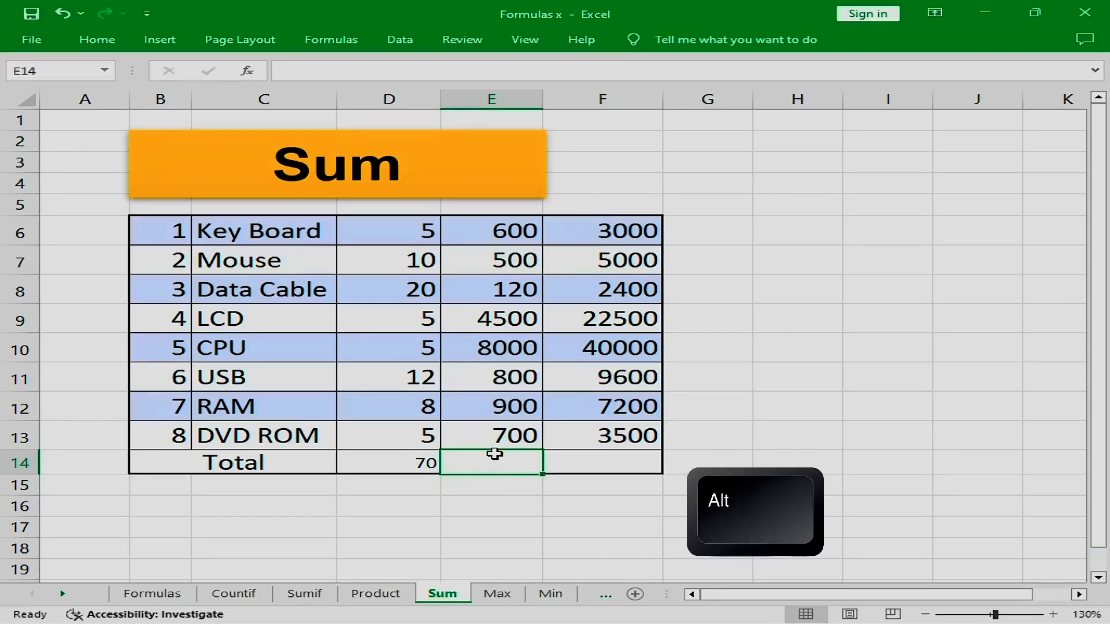
pyautogui.hotkey('alt', '=')
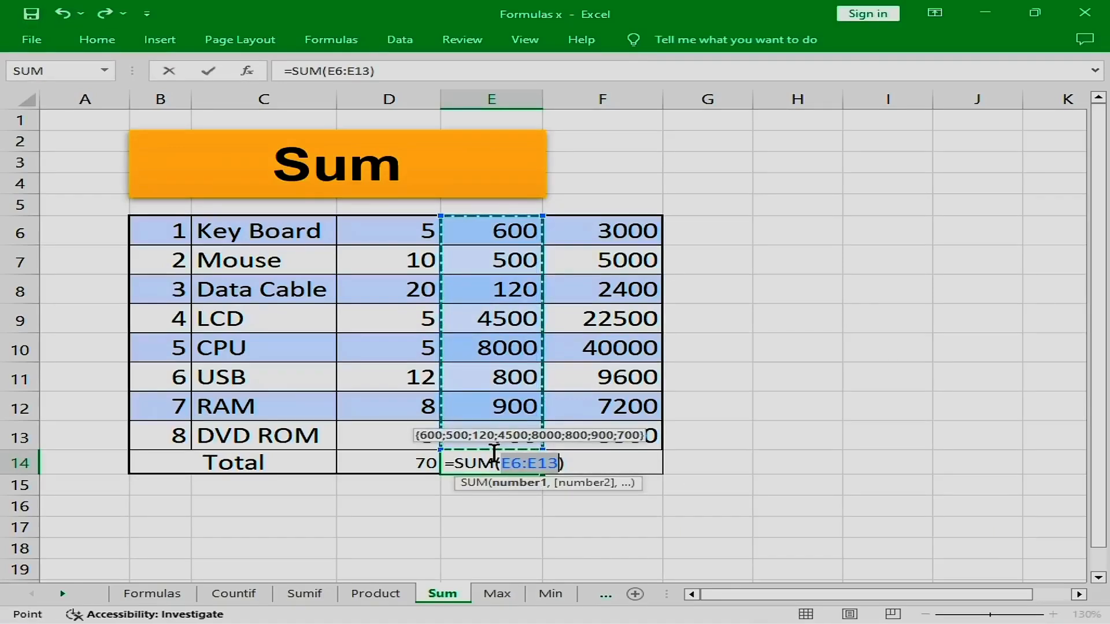
pyautogui.press('Return')
# - Complete the Total row by adding an AutoSum of F6:F13 in cell F14
pyautogui.press('Right')
pyautogui.press('Up')
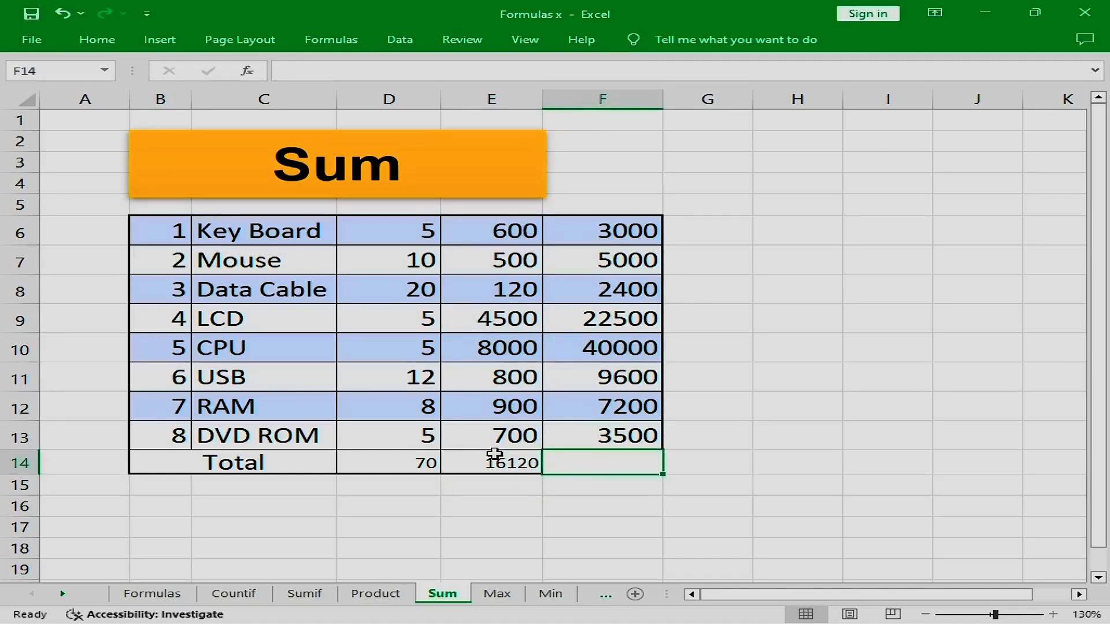
pyautogui.hotkey('alt', '=')
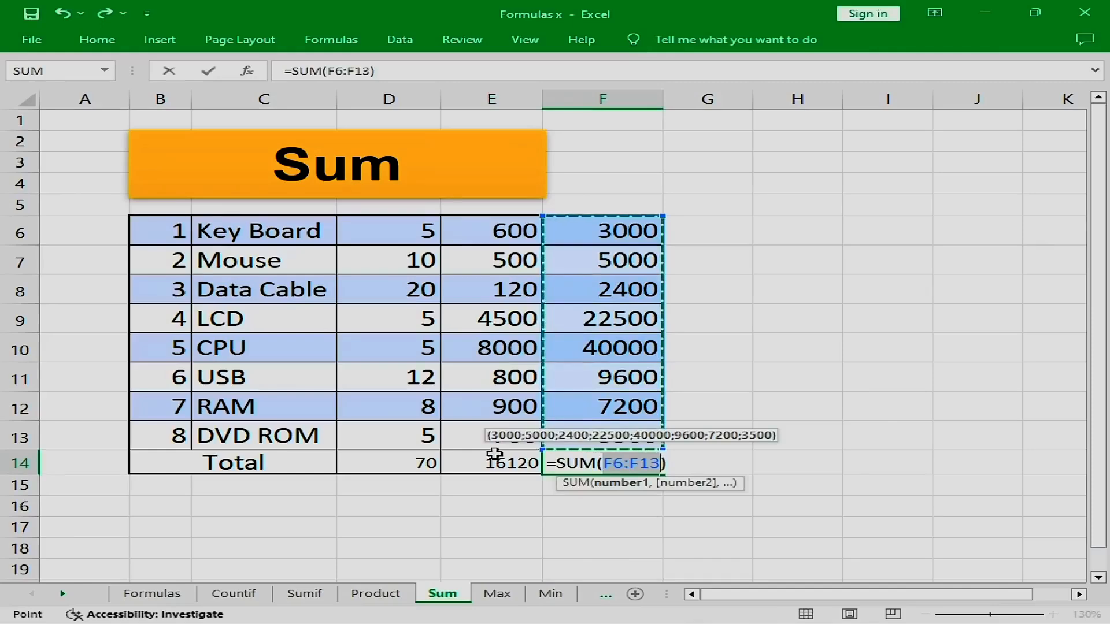
pyautogui.press('Return')
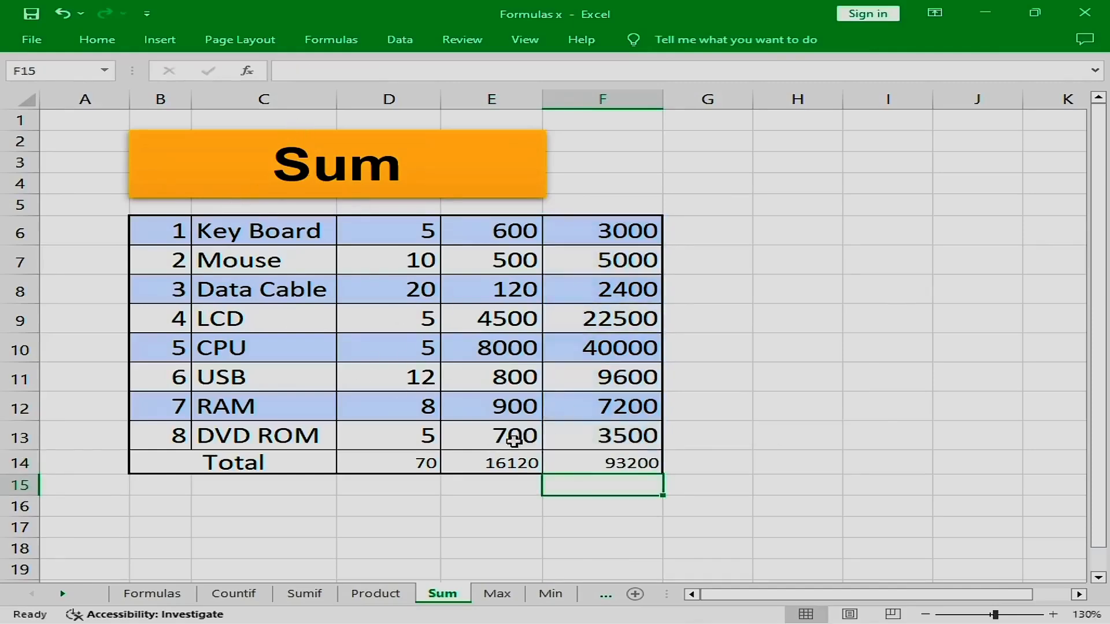
# - On the Max sheet, enter =MAX(C6:C13) in cell C14 to find the largest value in the list
pyautogui.hotkey('ctrl', 'pagedown')
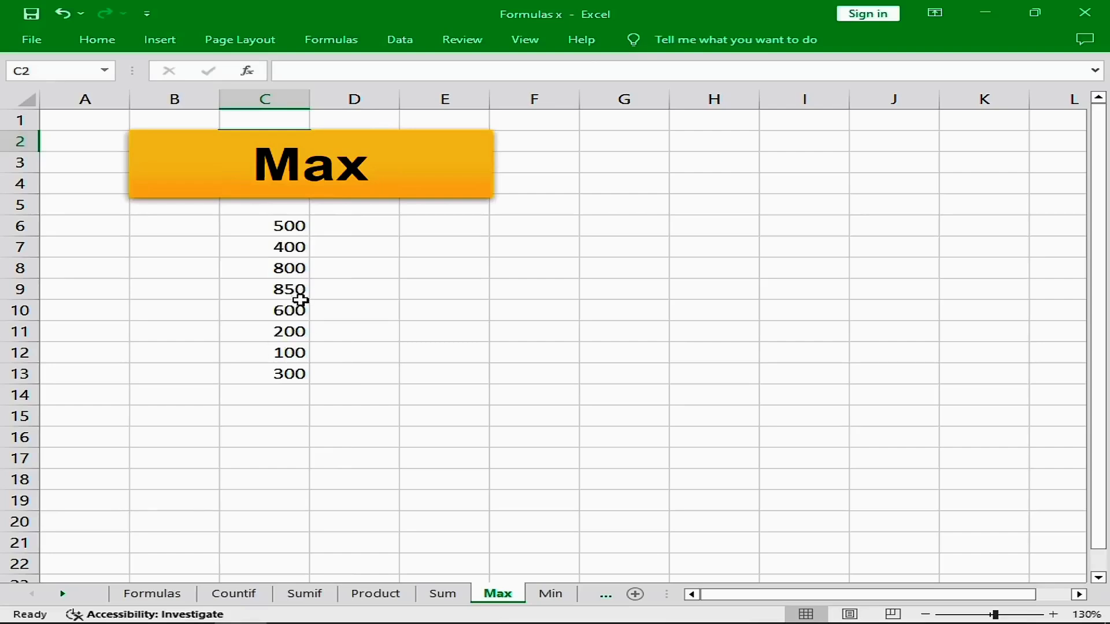
pyautogui.click(272, 391)
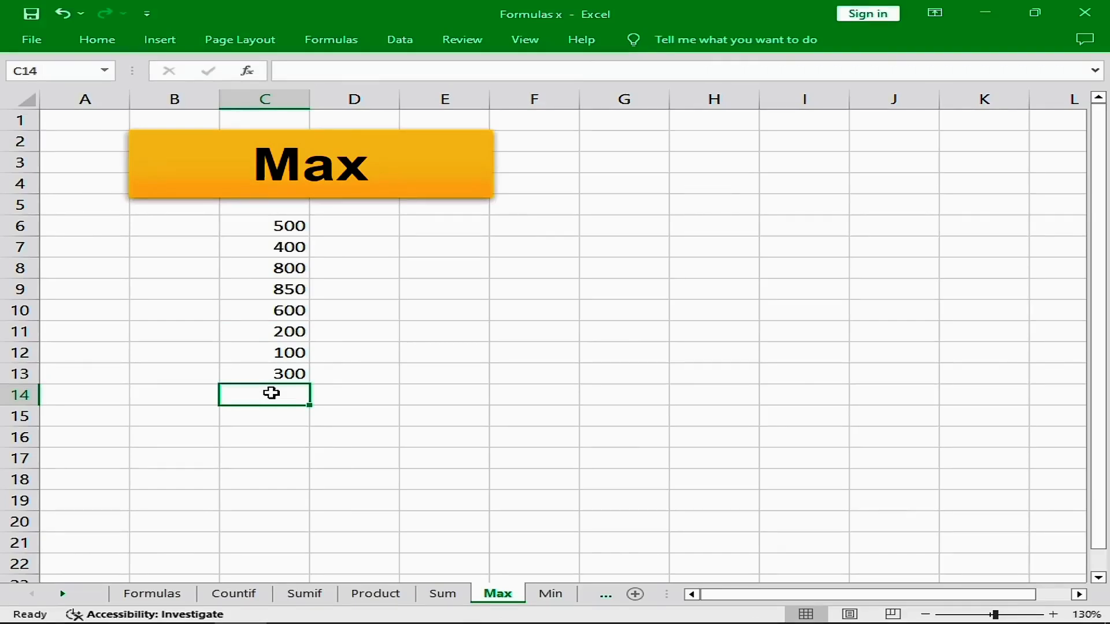
pyautogui.write('=')
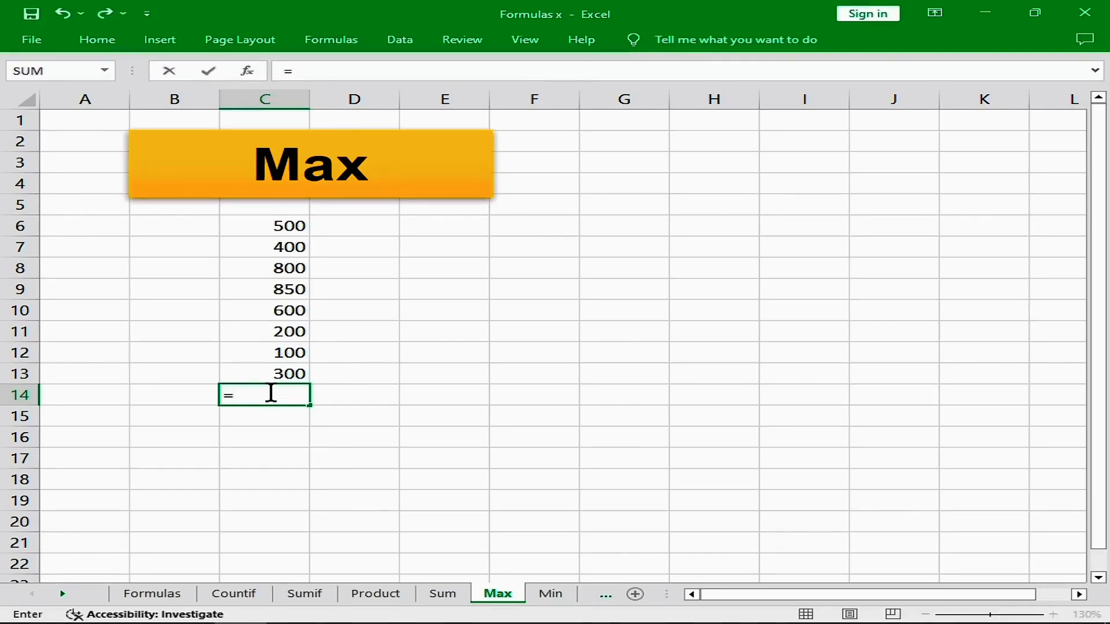
pyautogui.write('max')
pyautogui.press('Tab')
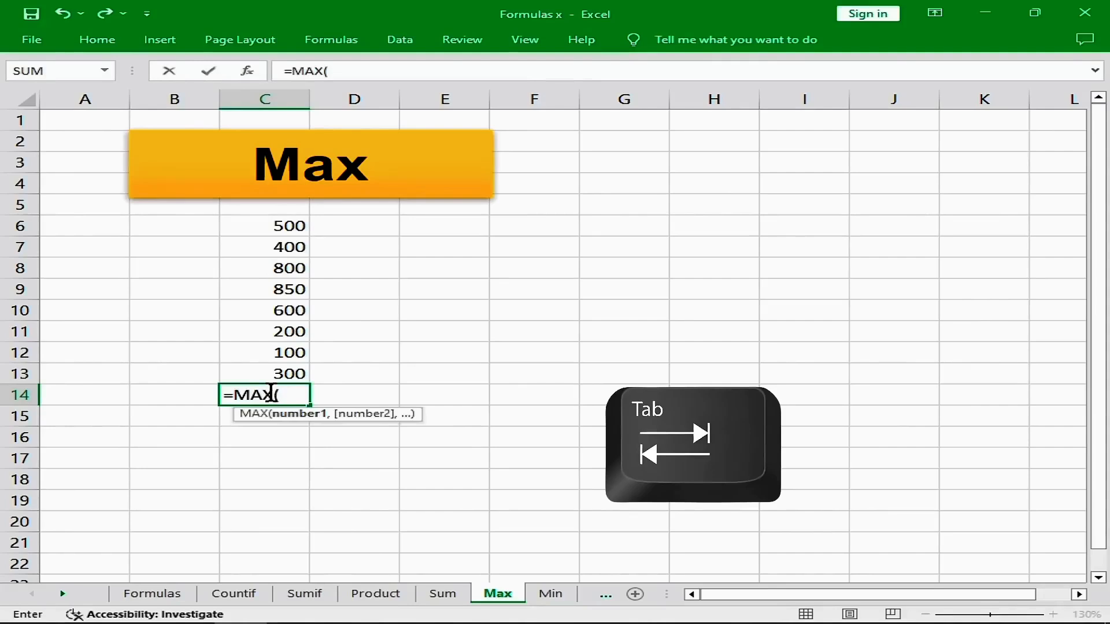
pyautogui.click(294, 226)
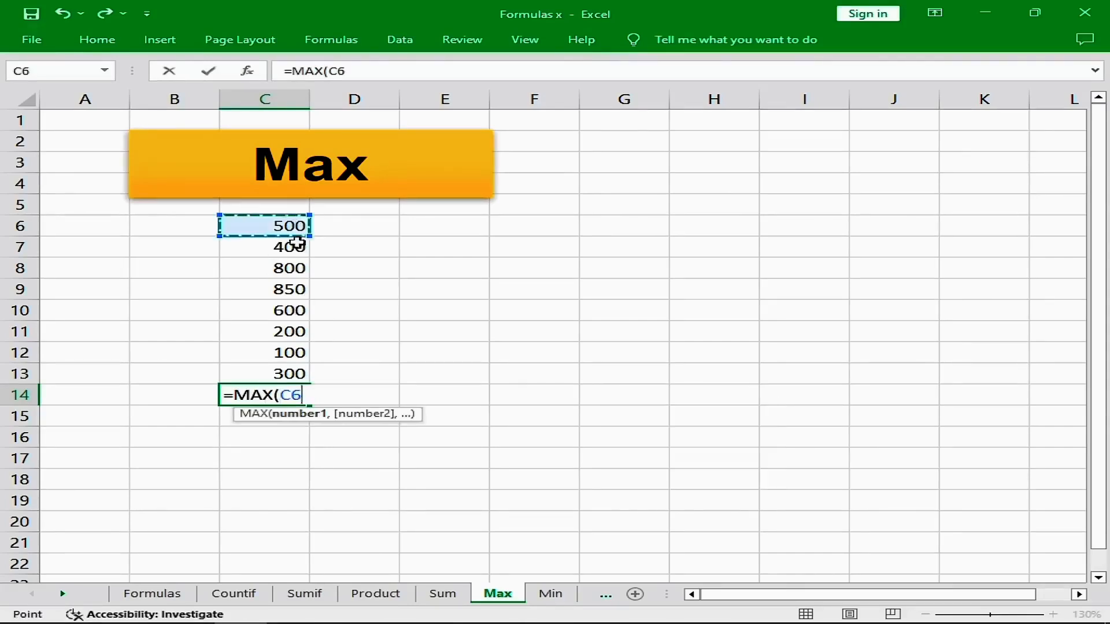
pyautogui.moveTo(296, 243); pyautogui.dragTo(296, 373)
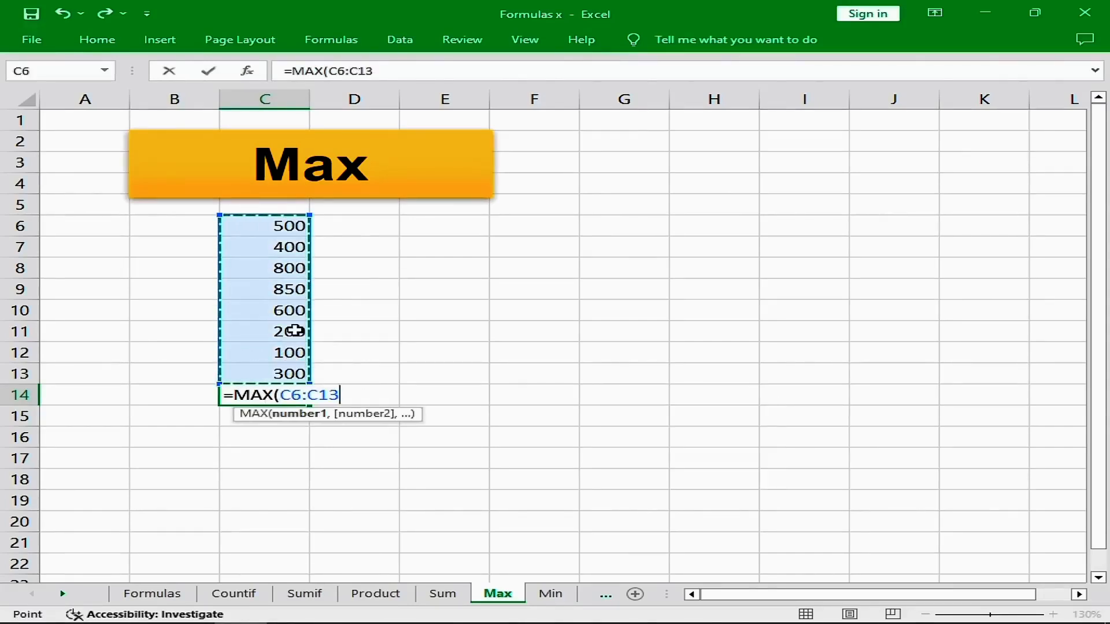
pyautogui.write(')')
pyautogui.press('Return')
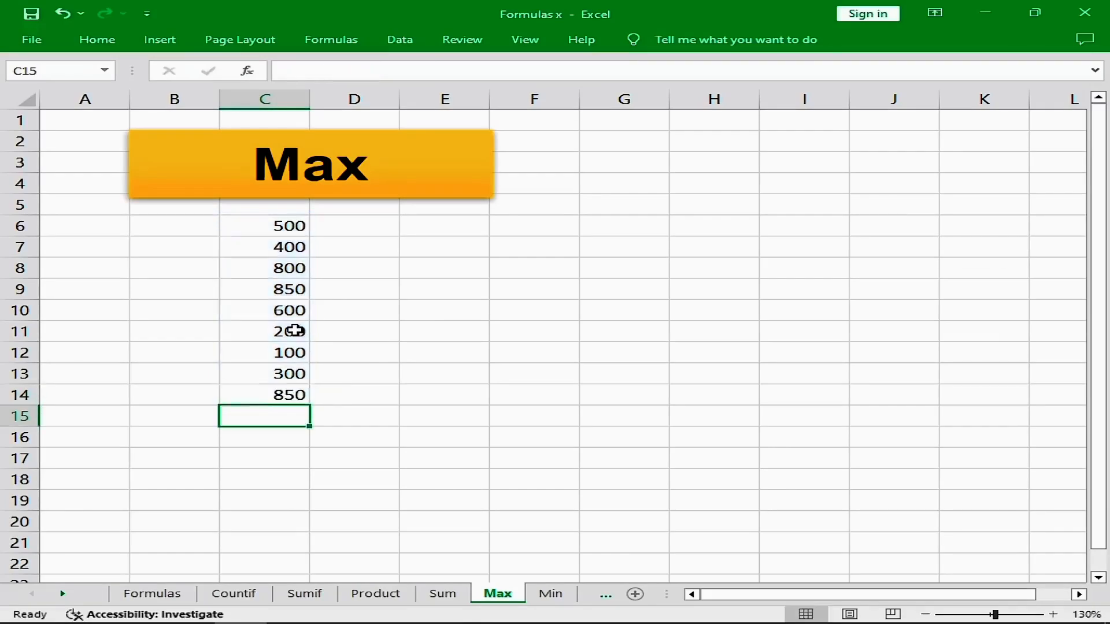
pyautogui.click(283, 391)
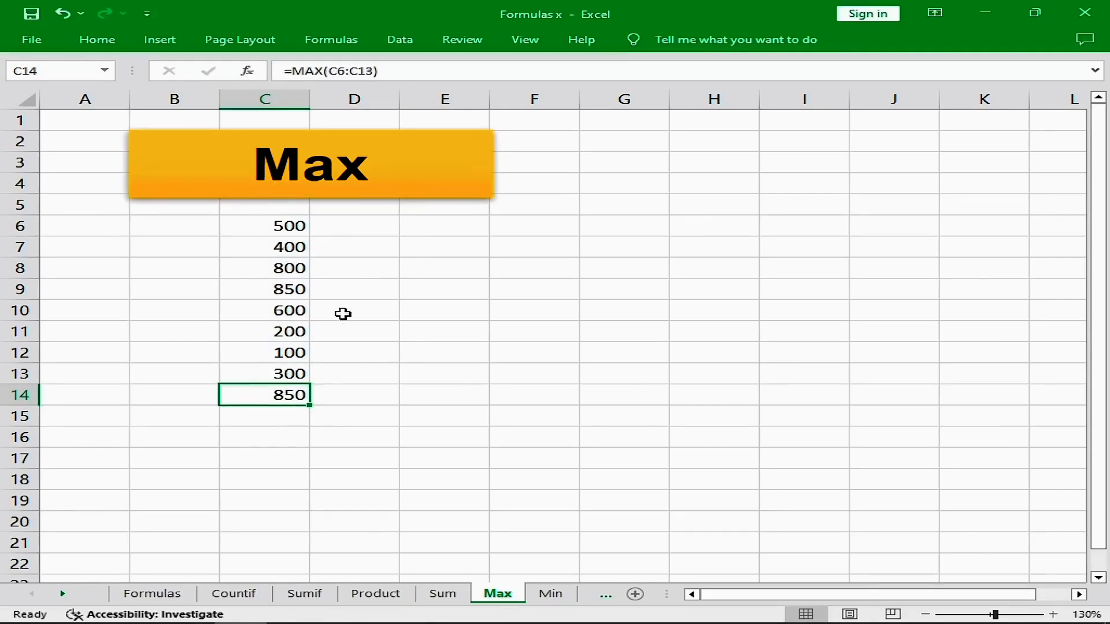
# - On the Min sheet, enter =min(C6:C15) in cell C16 to find the smallest value in the list
pyautogui.hotkey('ctrl', 'pagedown')
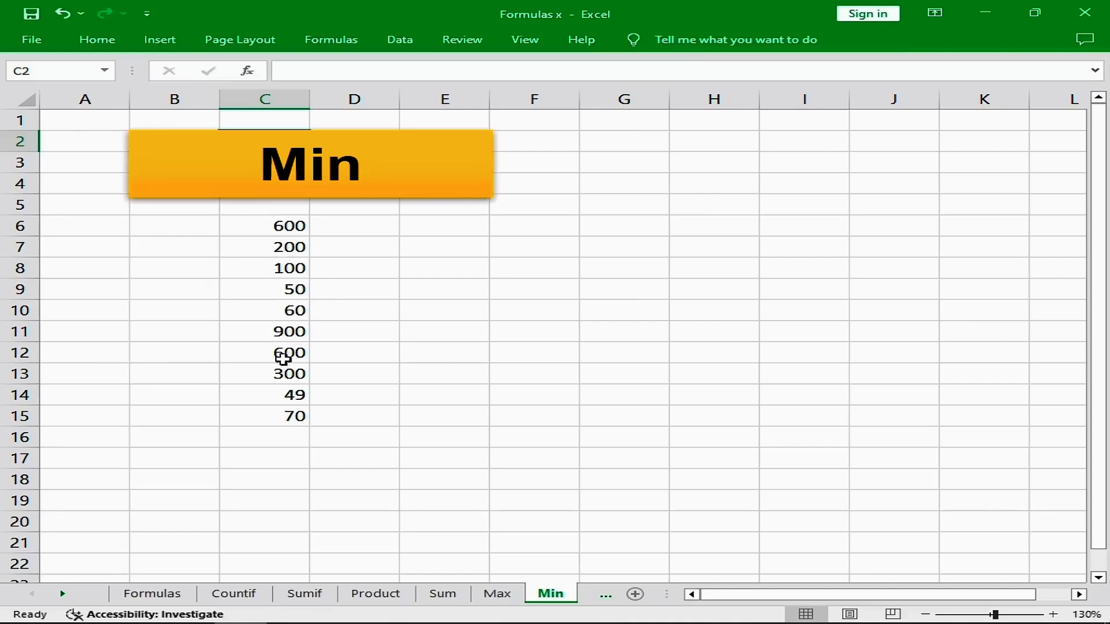
pyautogui.click(258, 440)
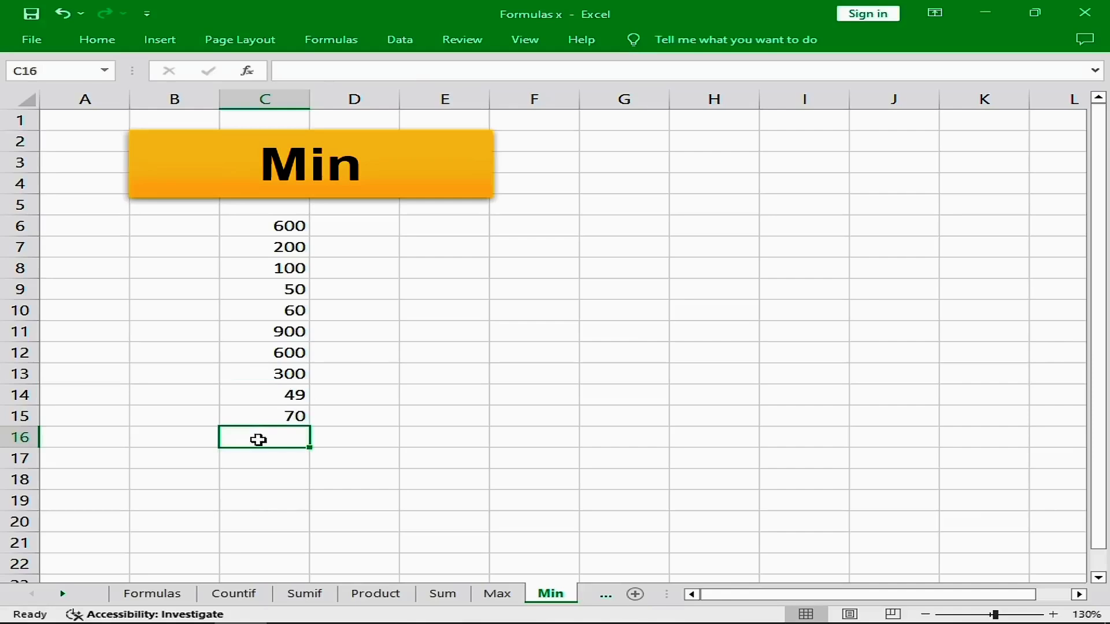
pyautogui.write('=')
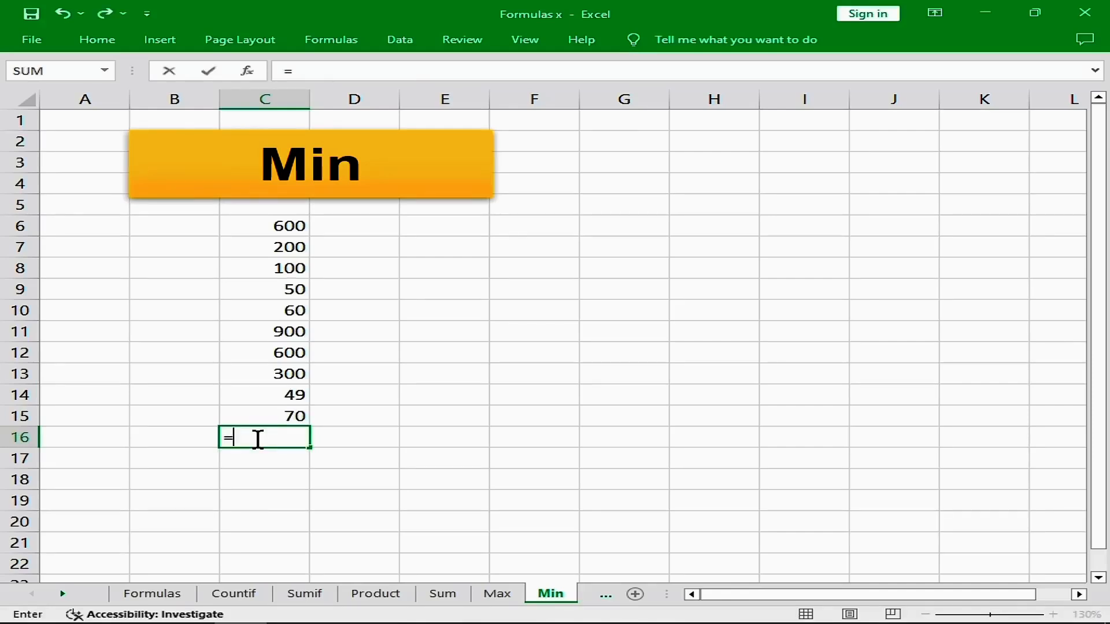
pyautogui.write('min')
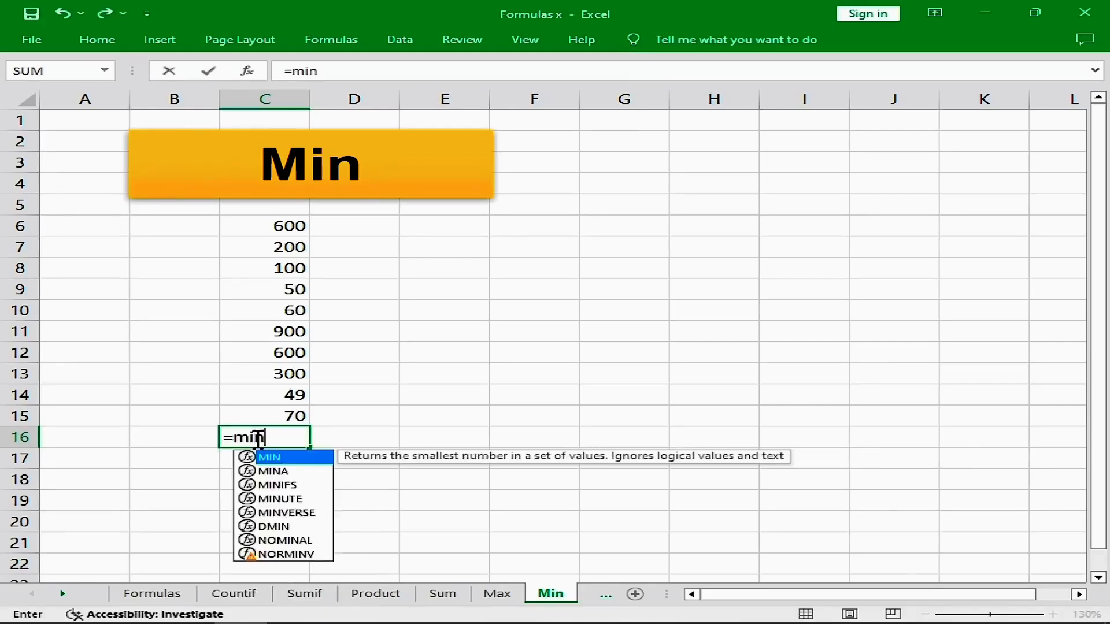
pyautogui.write('(')
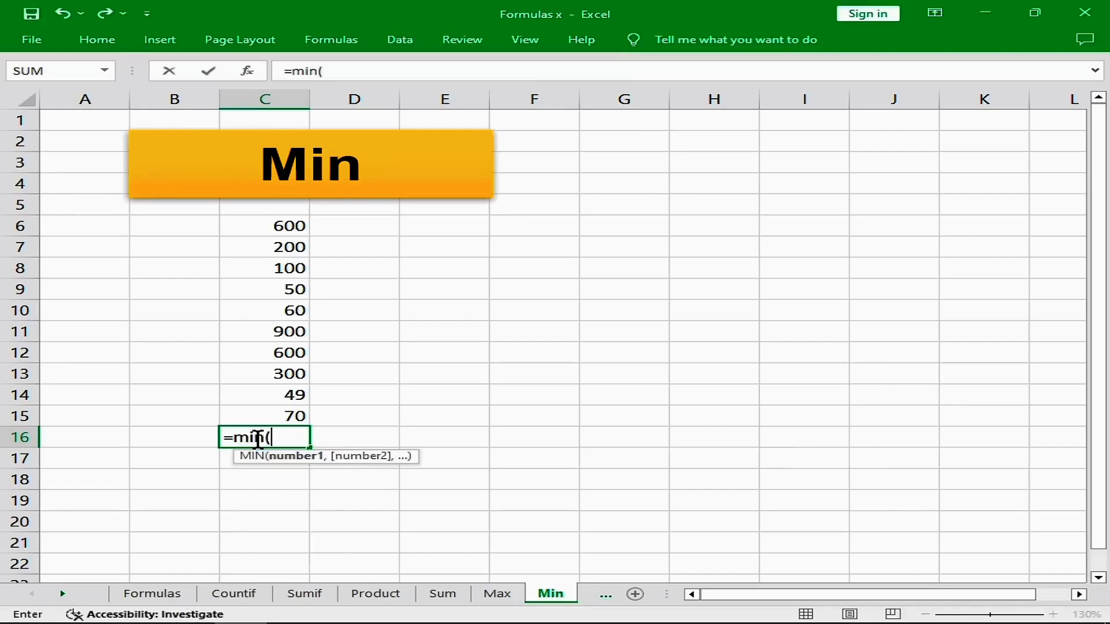
pyautogui.moveTo(287, 228); pyautogui.dragTo(300, 410)
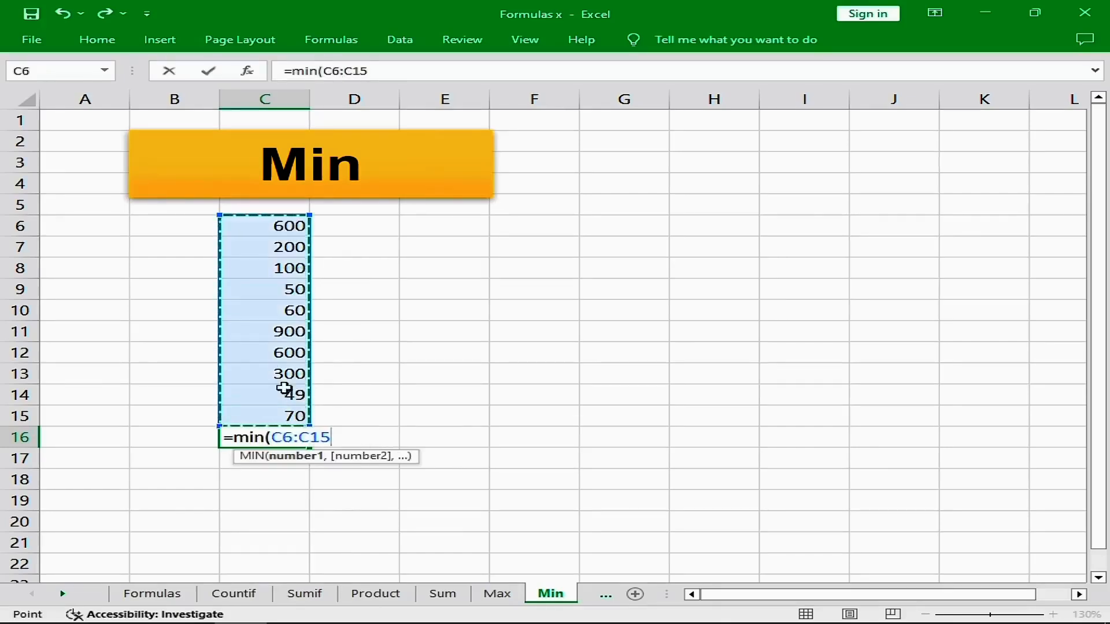
pyautogui.write(')')
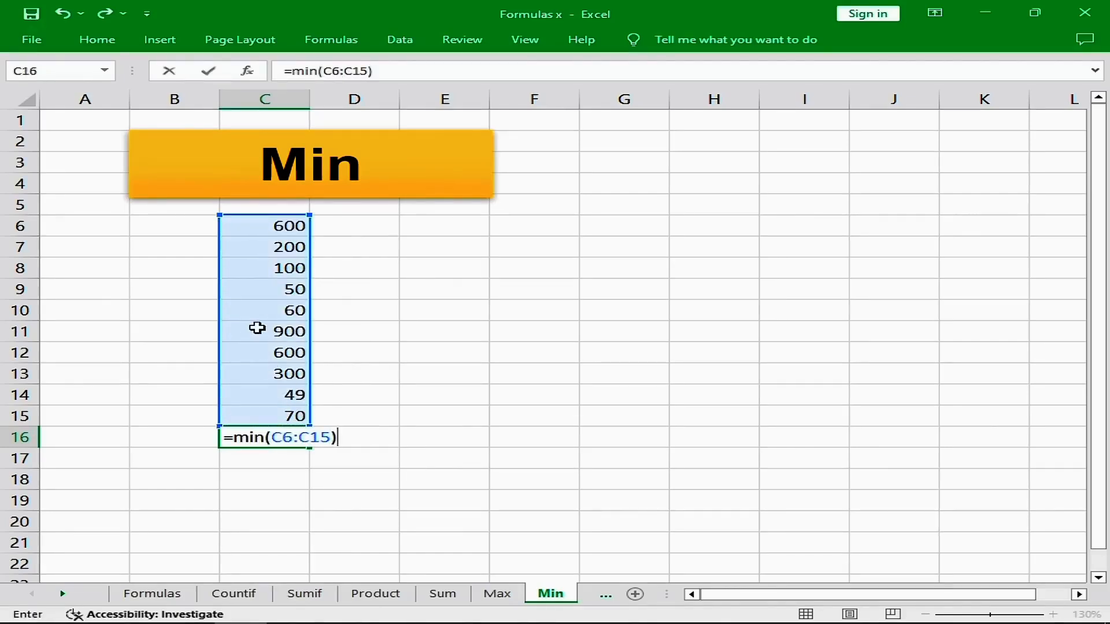
pyautogui.press('Return')
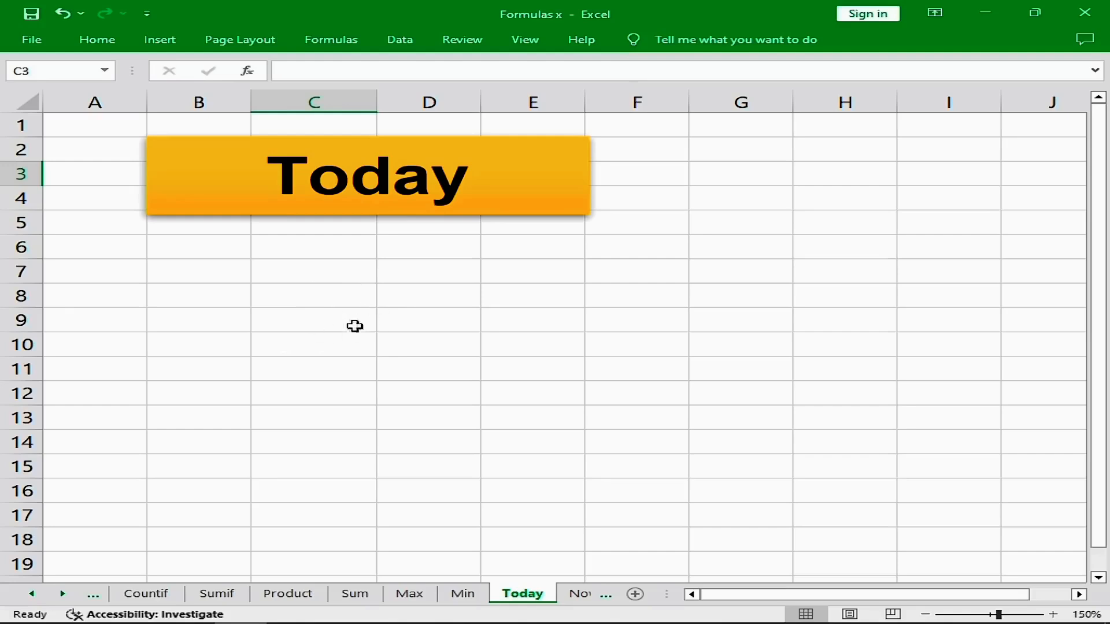
# - On the Today sheet, enter =today() in cell C7 to insert the current date
pyautogui.click(353, 272)
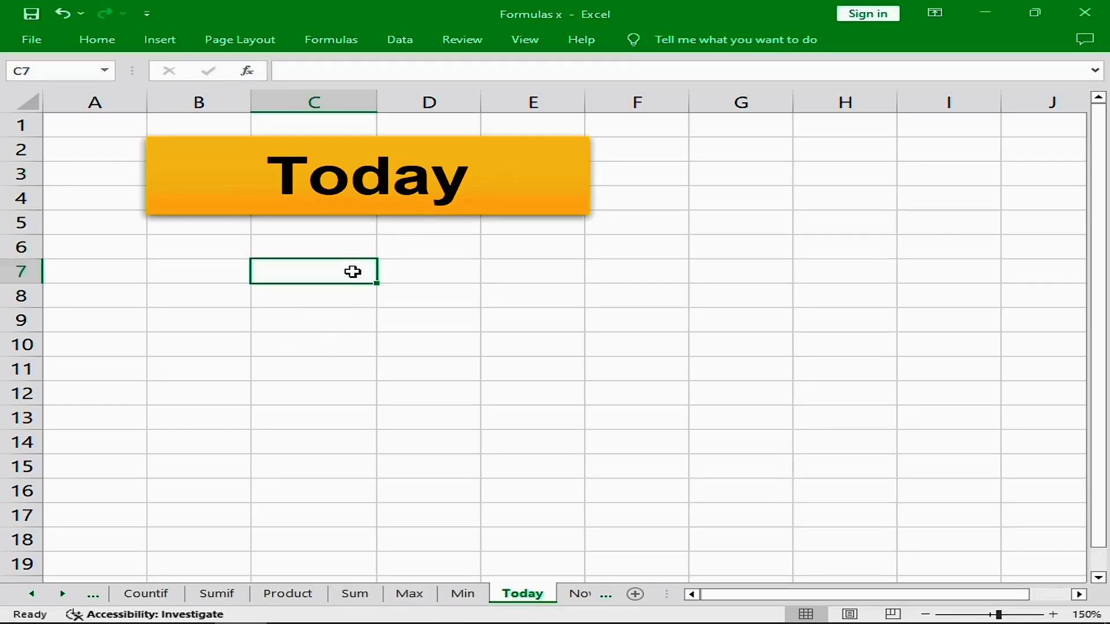
pyautogui.write('=')
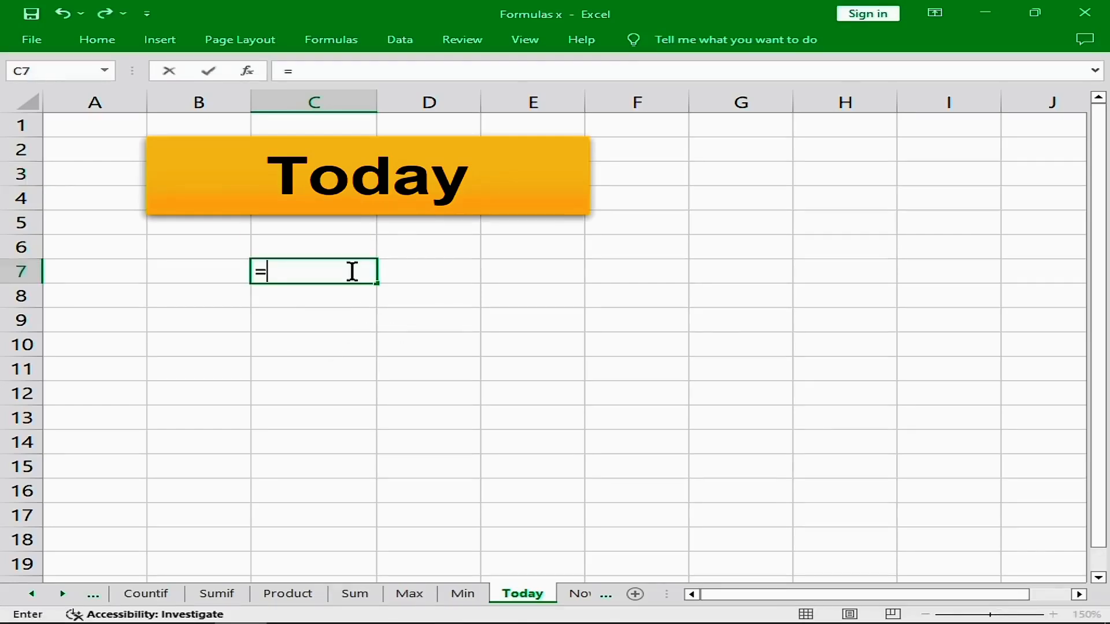
pyautogui.write('toda')
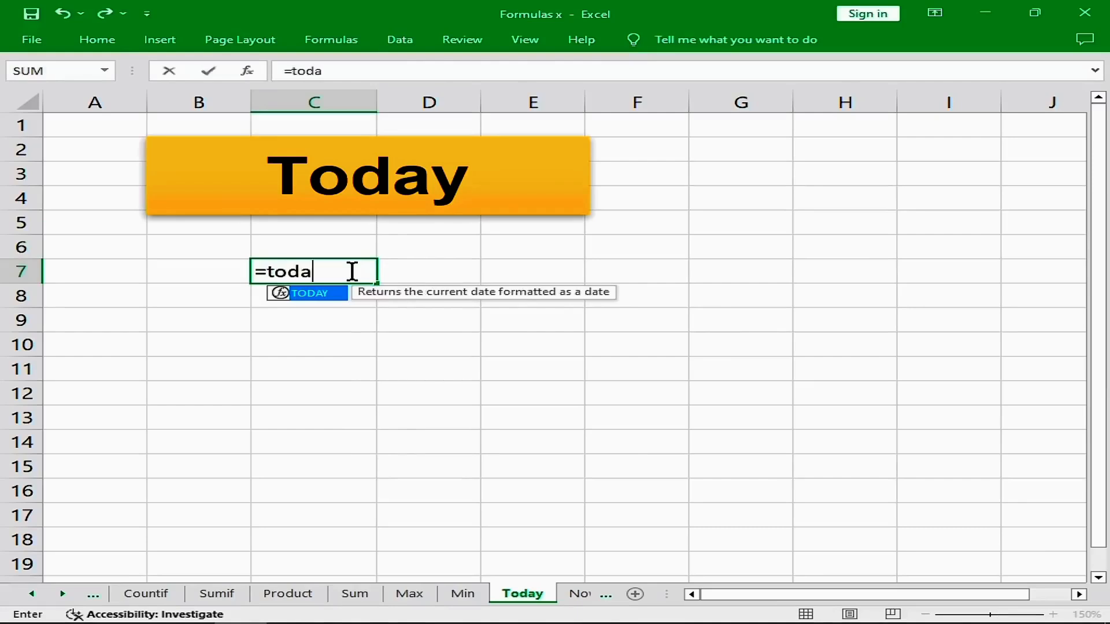
pyautogui.write('y()')
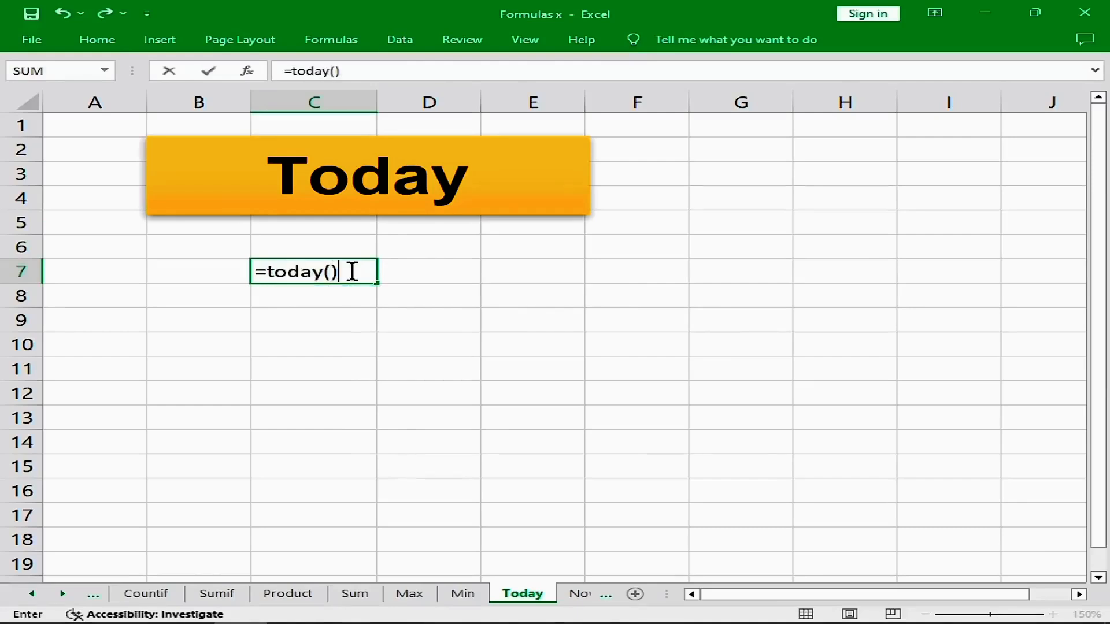
pyautogui.press('Return')
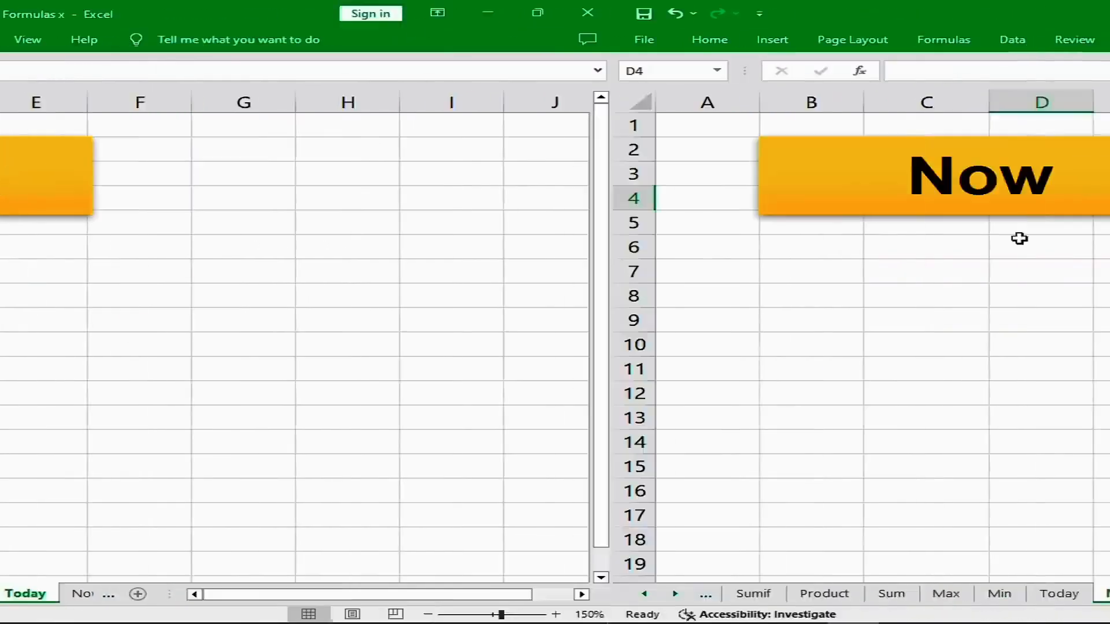
# - On the Now sheet, enter =now() in cell C6 and autofit column C to the date and time
pyautogui.press('ctrl')
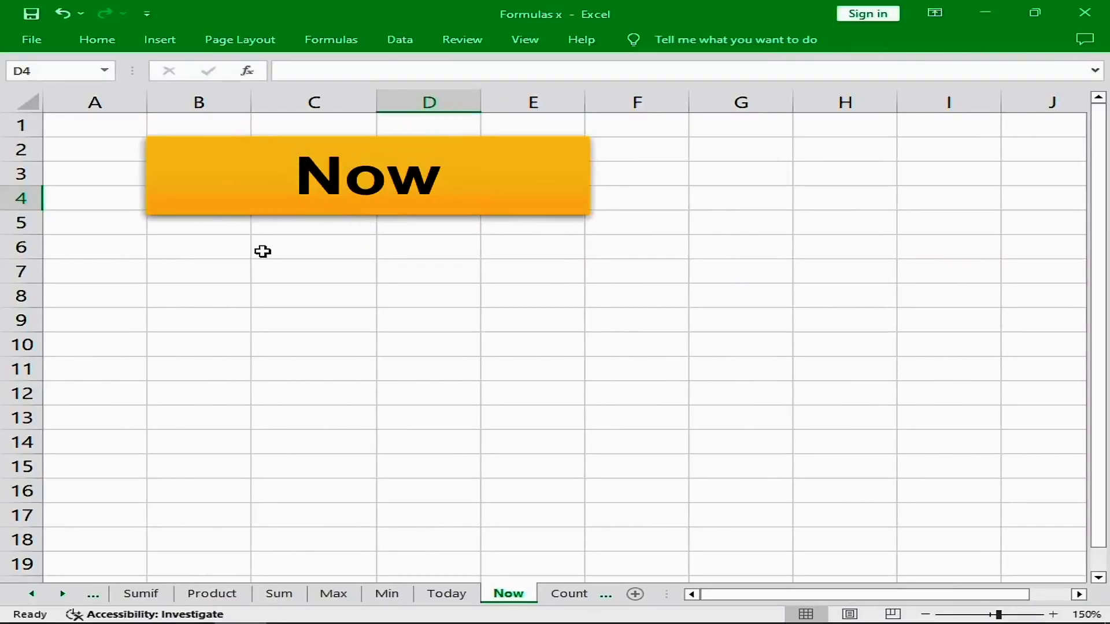
pyautogui.click(322, 251)
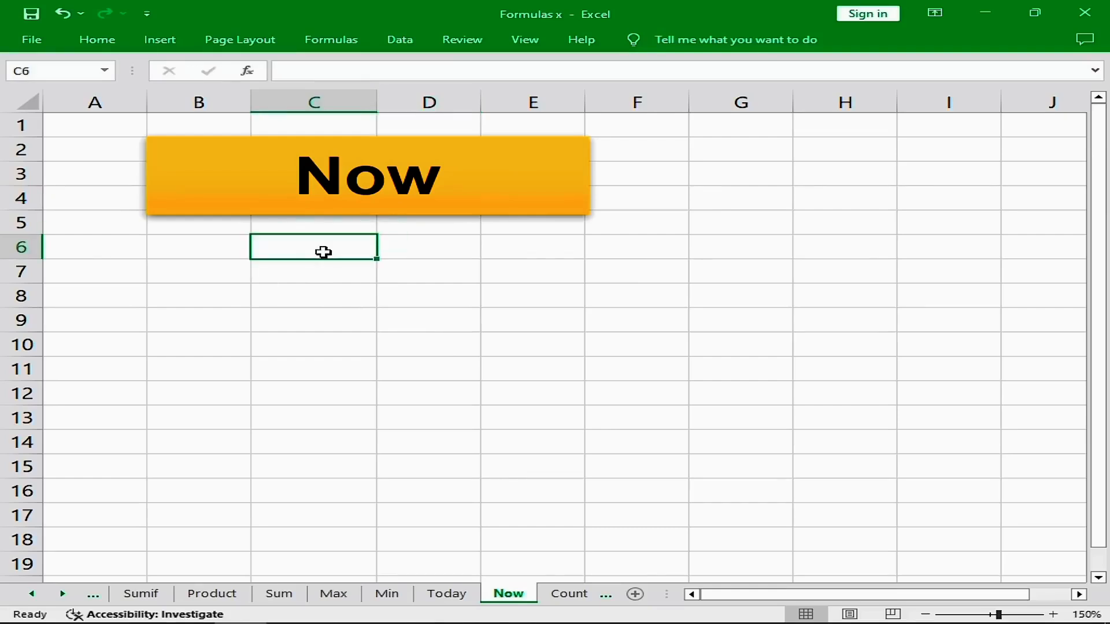
pyautogui.write('=')
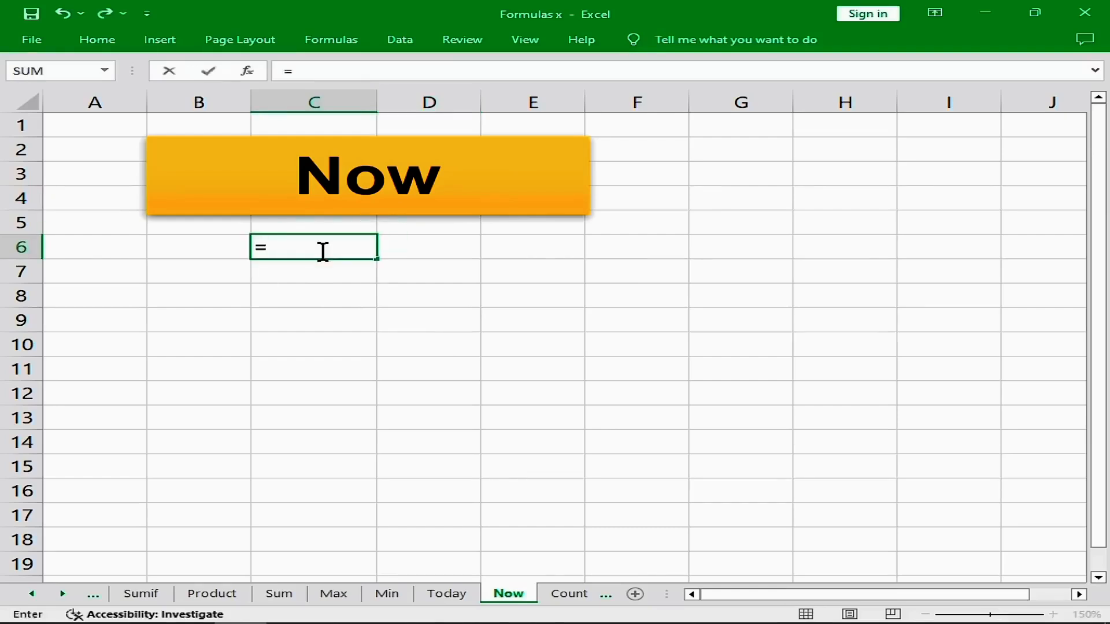
pyautogui.write('now')
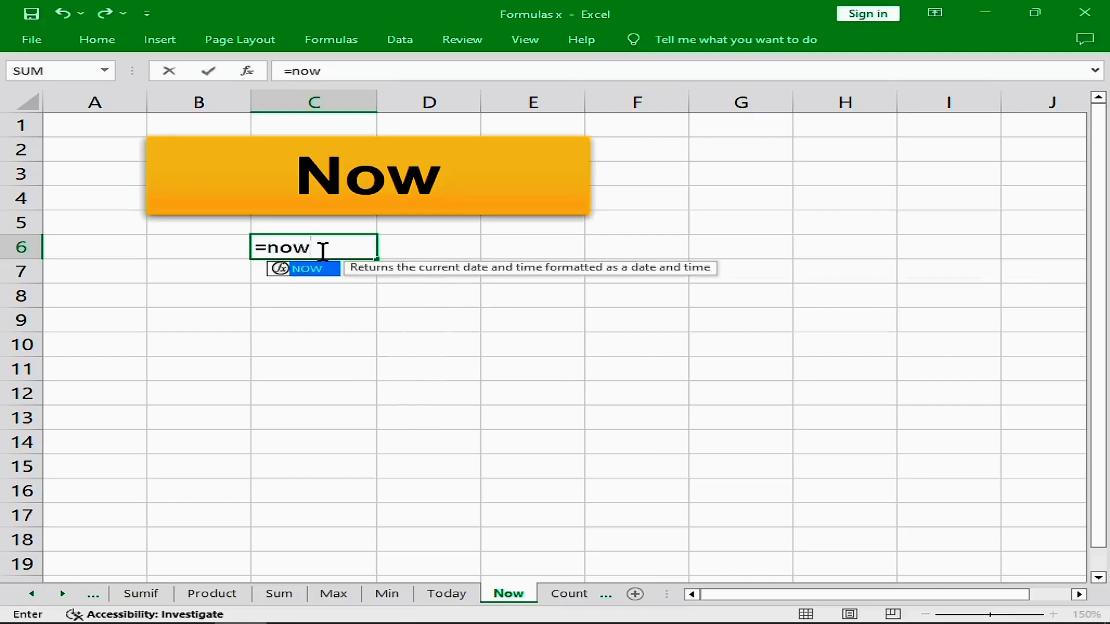
pyautogui.write('(')
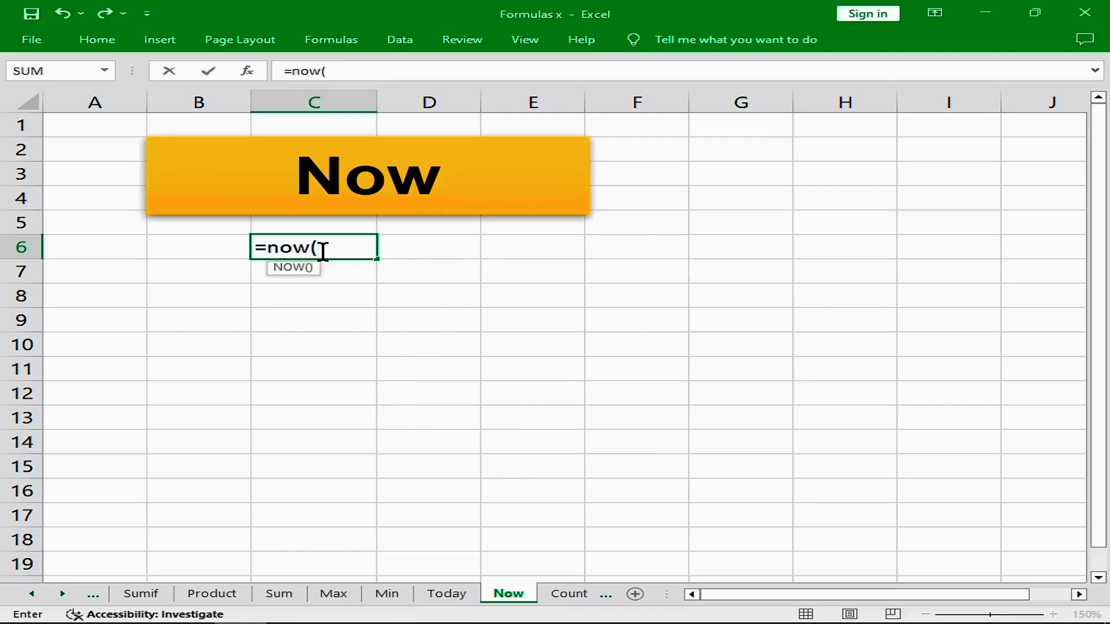
pyautogui.write(')')
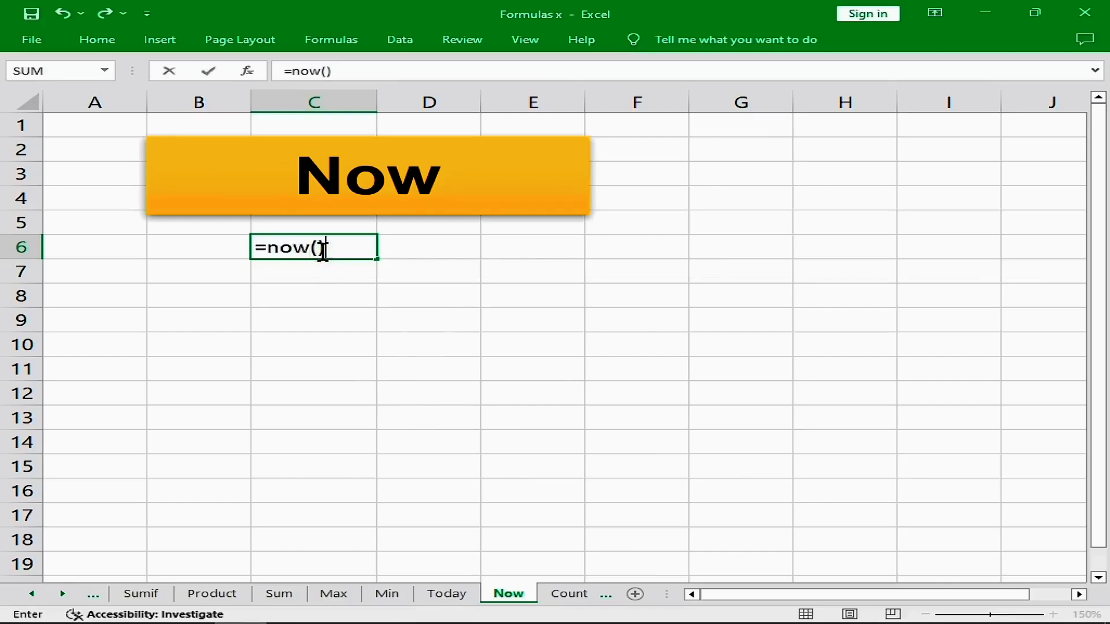
pyautogui.press('Return')
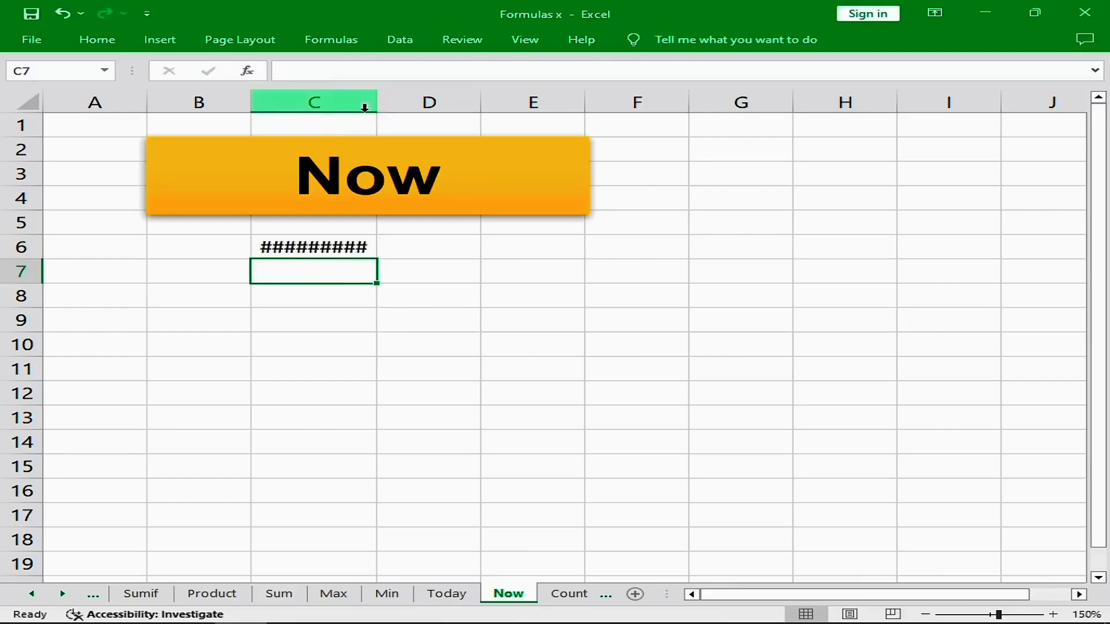
pyautogui.moveTo(376, 100); pyautogui.dragTo(378, 99)
pyautogui.doubleClick(378, 100)
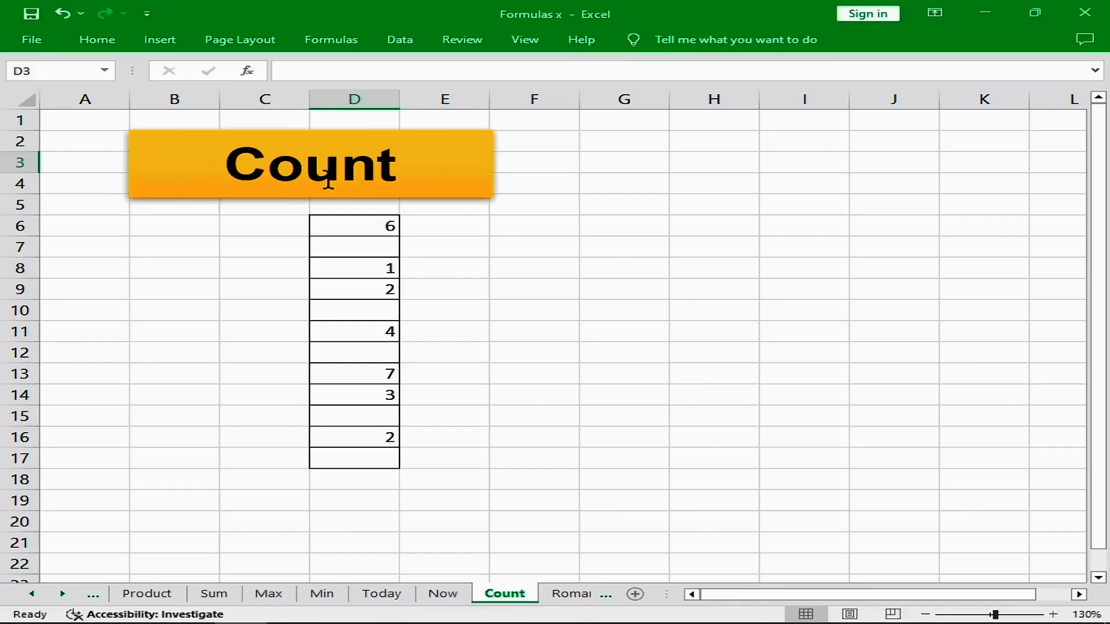
# - On the Count sheet, enter =COUNT(D6:D16) in cell D17 to count the cells containing numbers
pyautogui.click(328, 180)
pyautogui.click(354, 454)
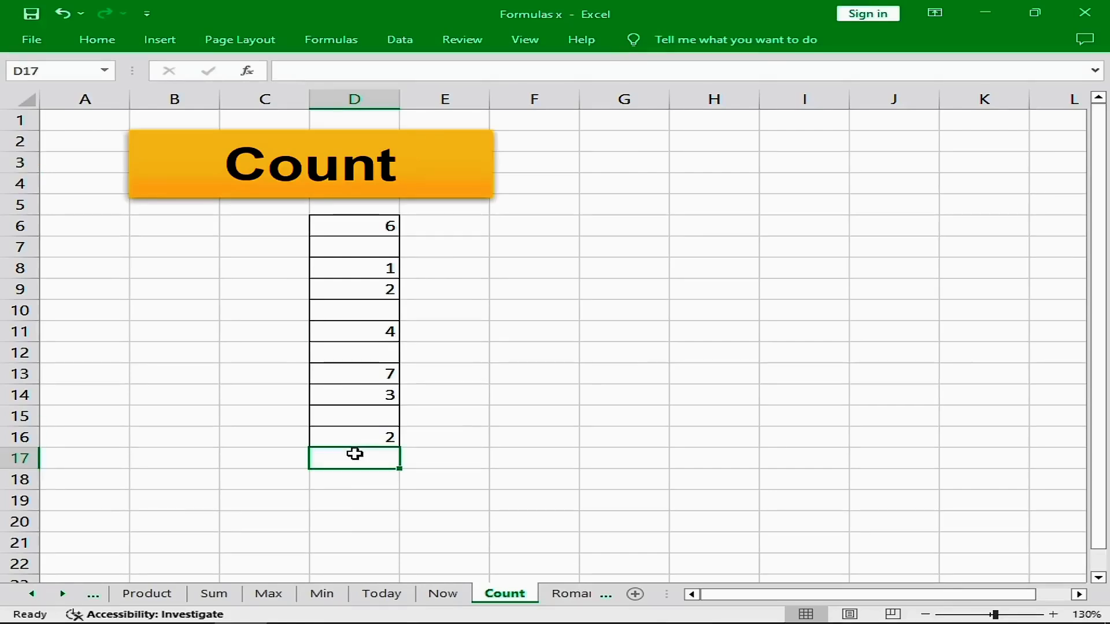
pyautogui.write('=co')
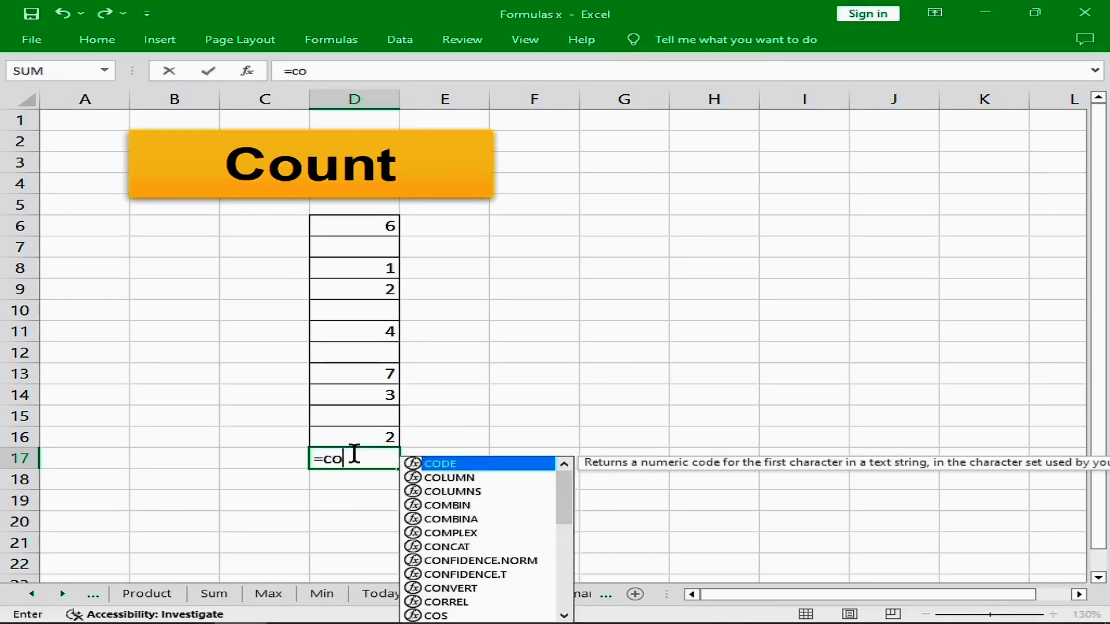
pyautogui.write('unt')
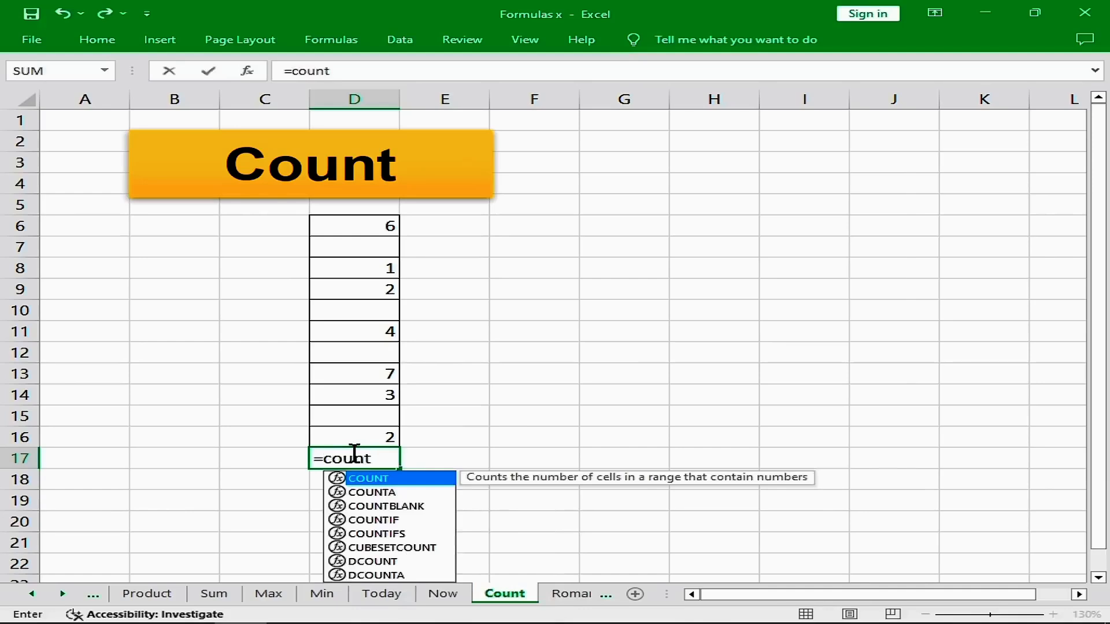
pyautogui.press('Tab')
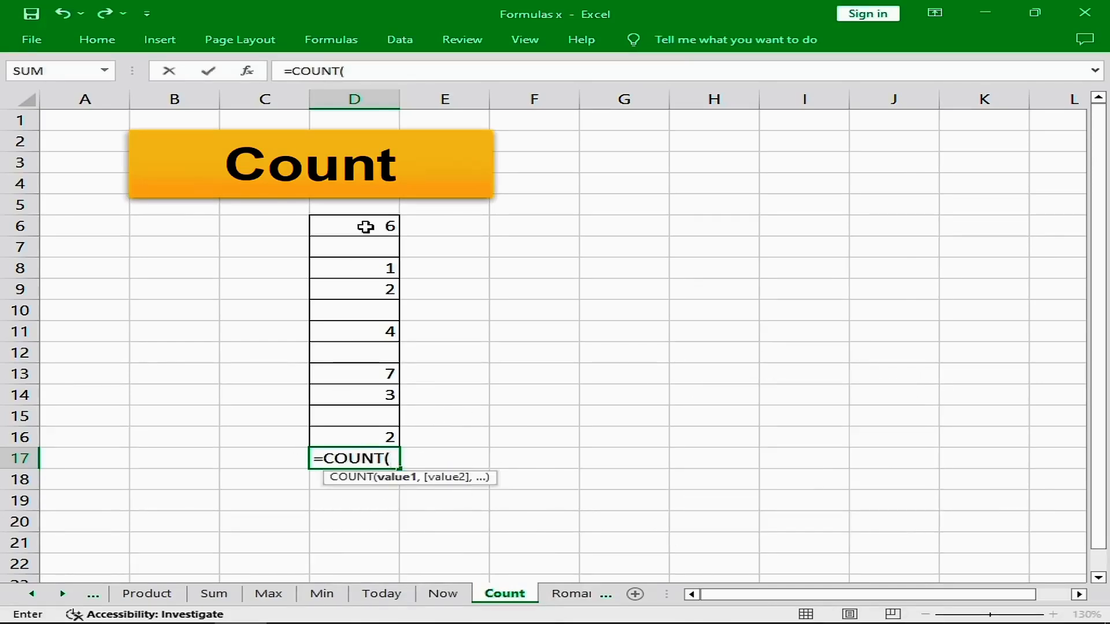
pyautogui.moveTo(366, 226); pyautogui.dragTo(390, 437)
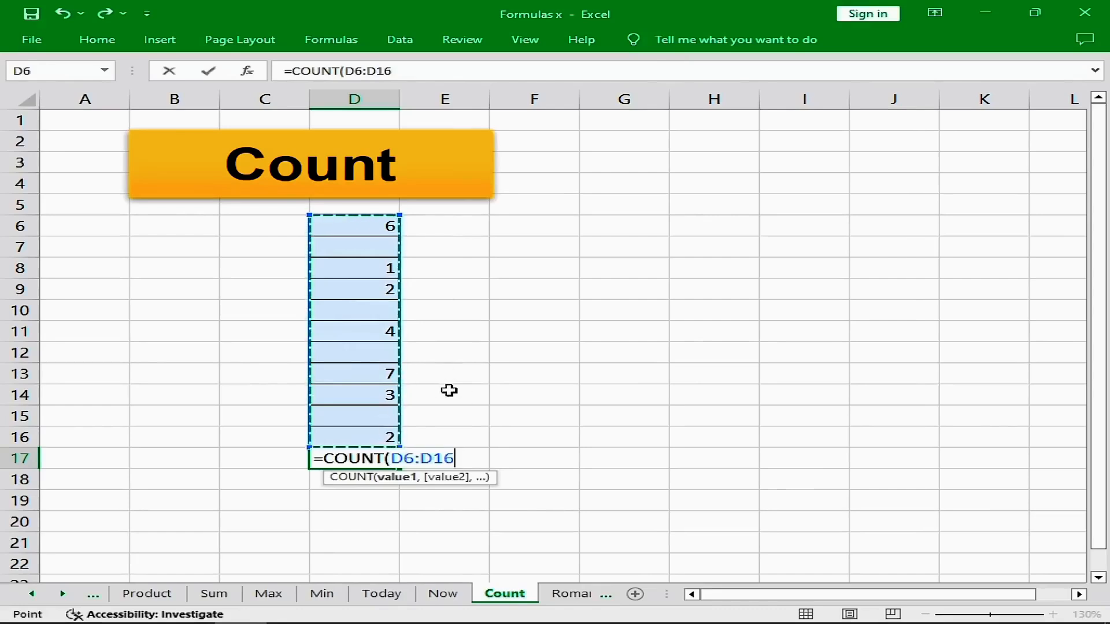
pyautogui.write(')')
pyautogui.press('Return')
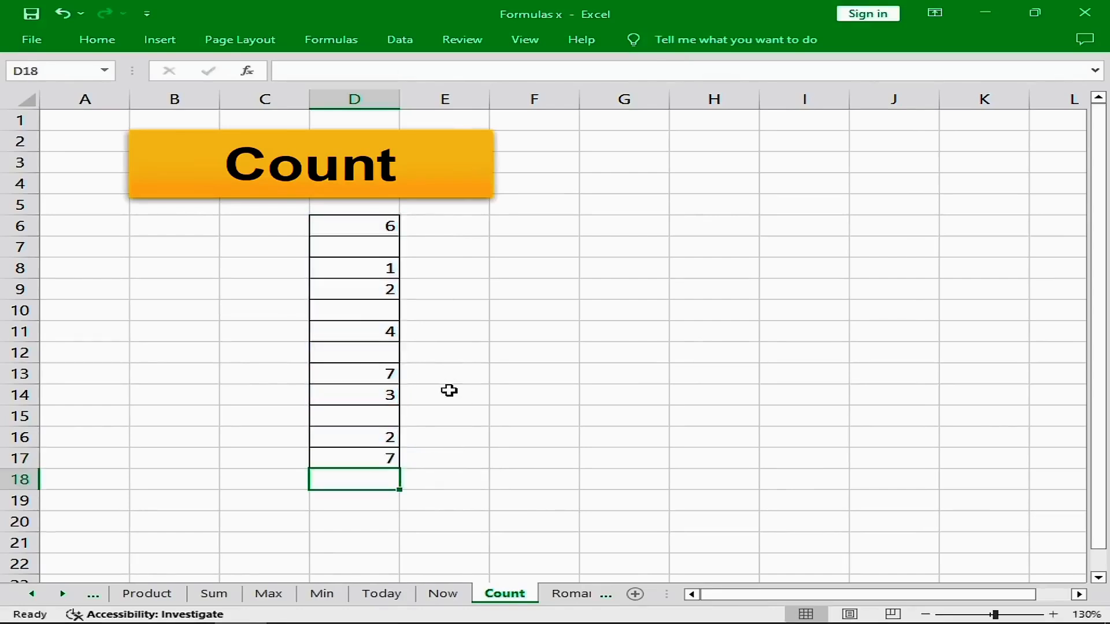
pyautogui.click(374, 463)
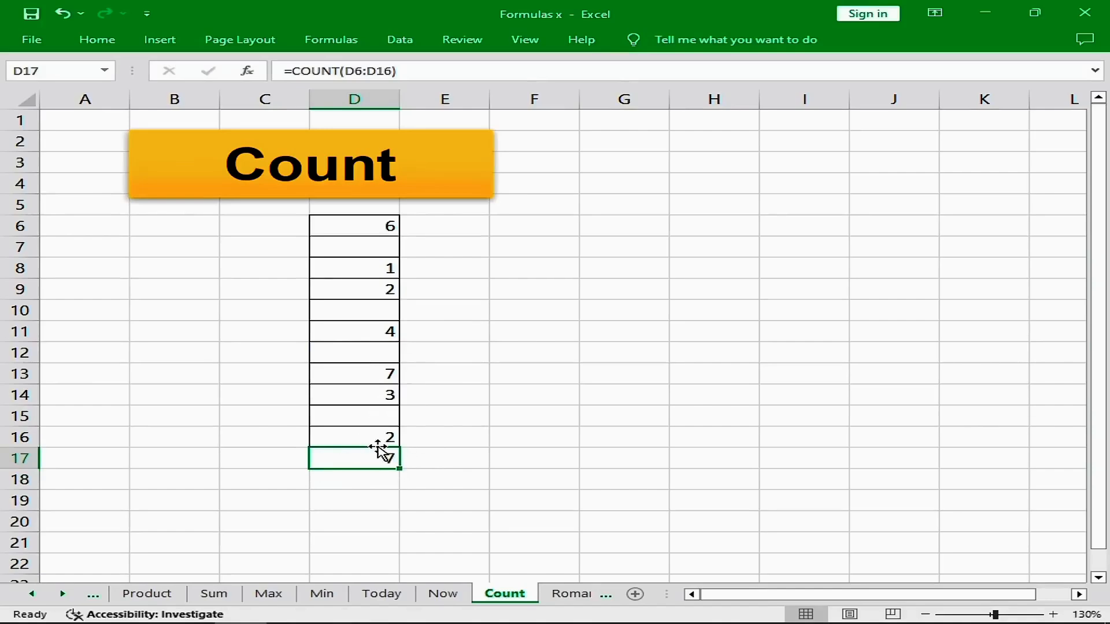
pyautogui.click(433, 436)
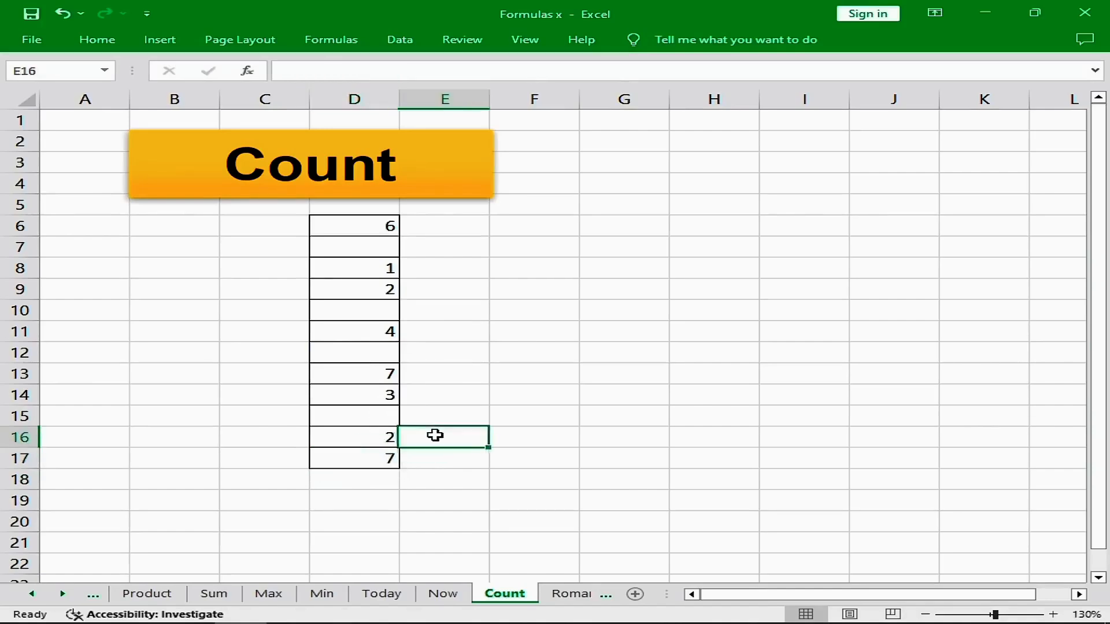
# - On the Roman sheet, enter =ROMAN(B7) in cell E7 to convert the first number to a Roman numeral
pyautogui.hotkey('ctrl', 'pagedown')
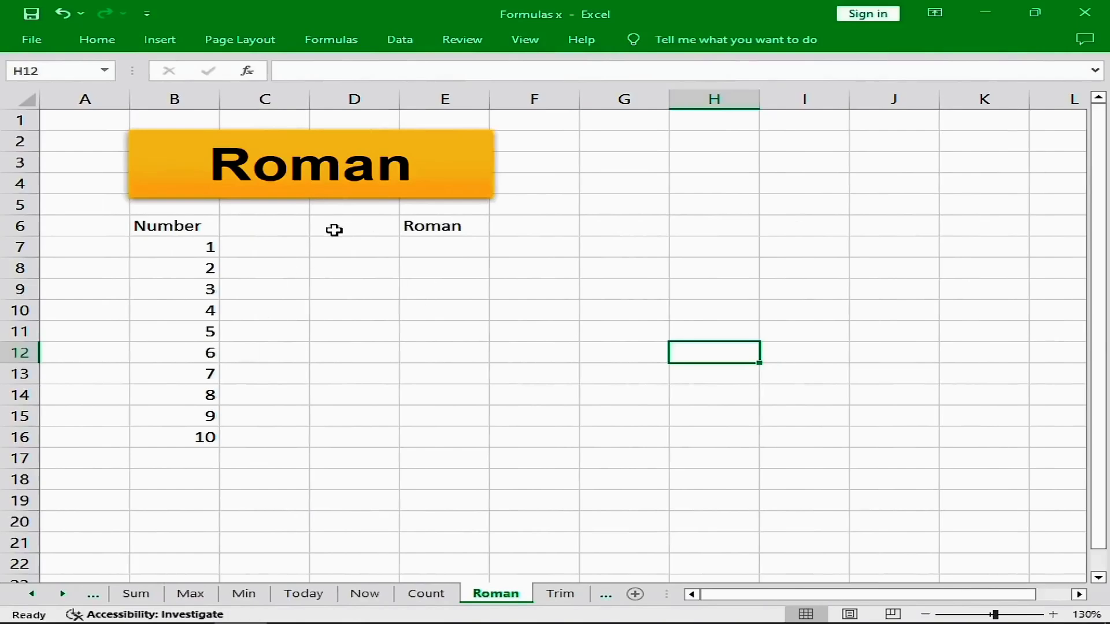
pyautogui.click(340, 120)
pyautogui.press('Down')
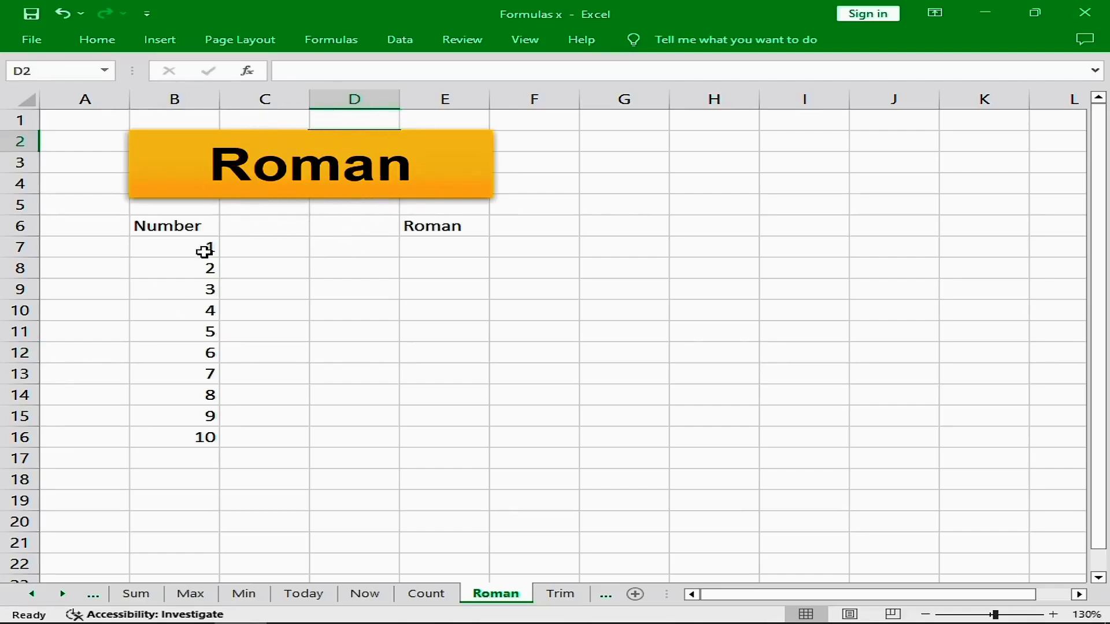
pyautogui.moveTo(203, 251); pyautogui.dragTo(177, 433)
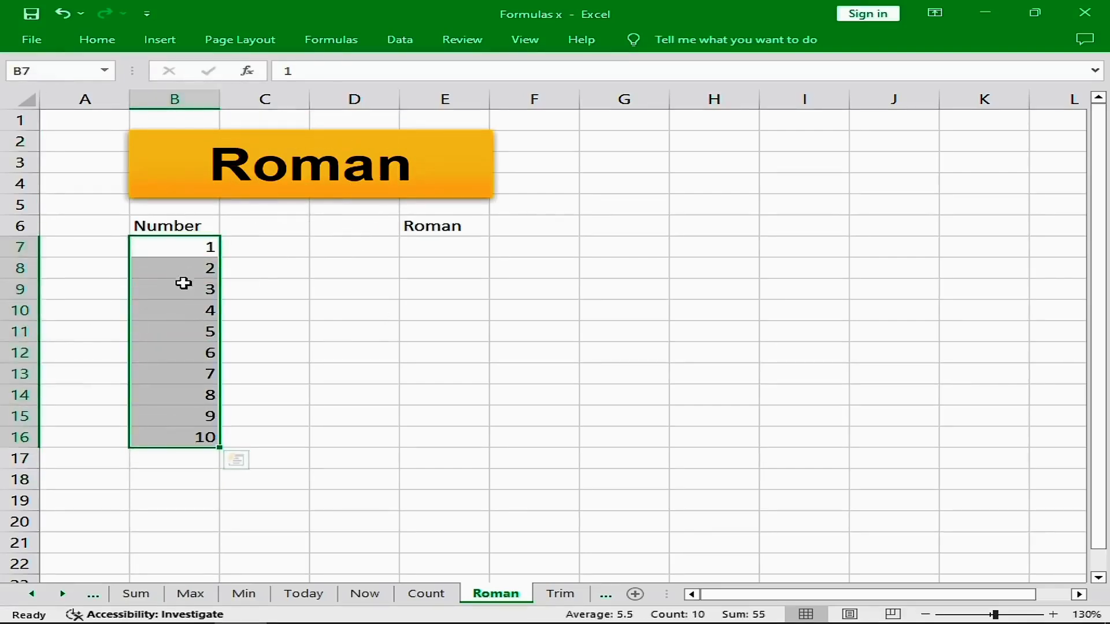
pyautogui.click(422, 244)
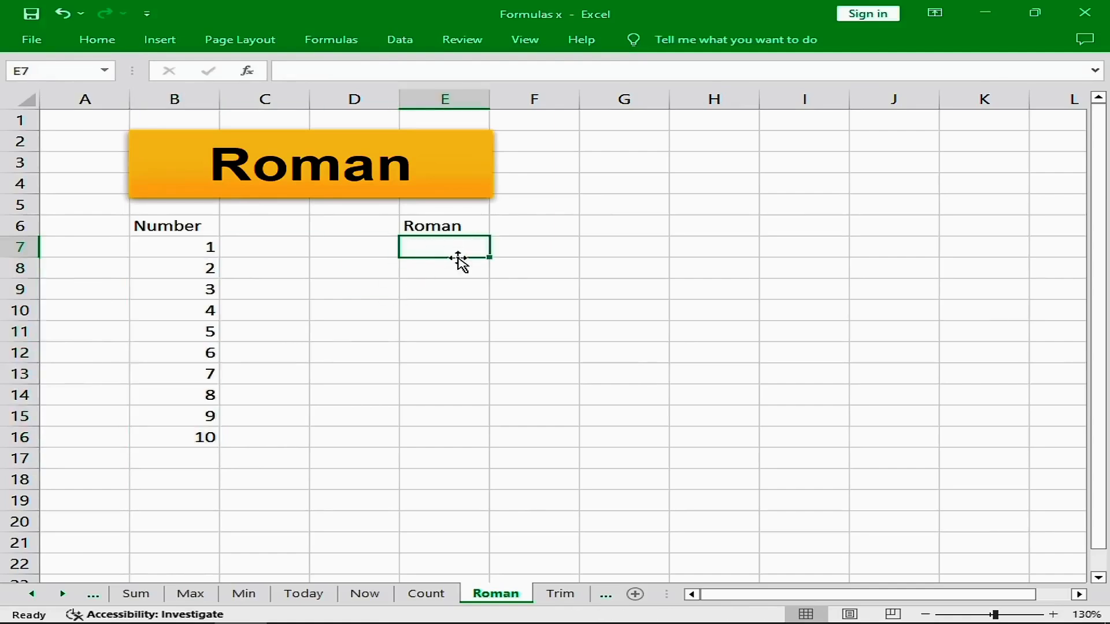
pyautogui.write('=roman')
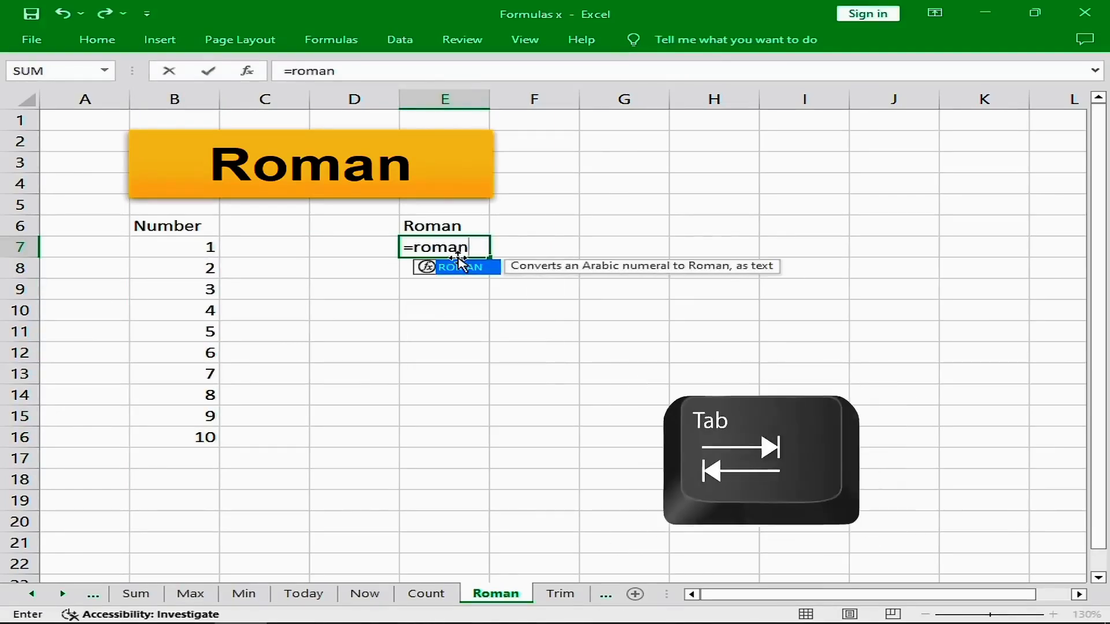
pyautogui.press('Tab')
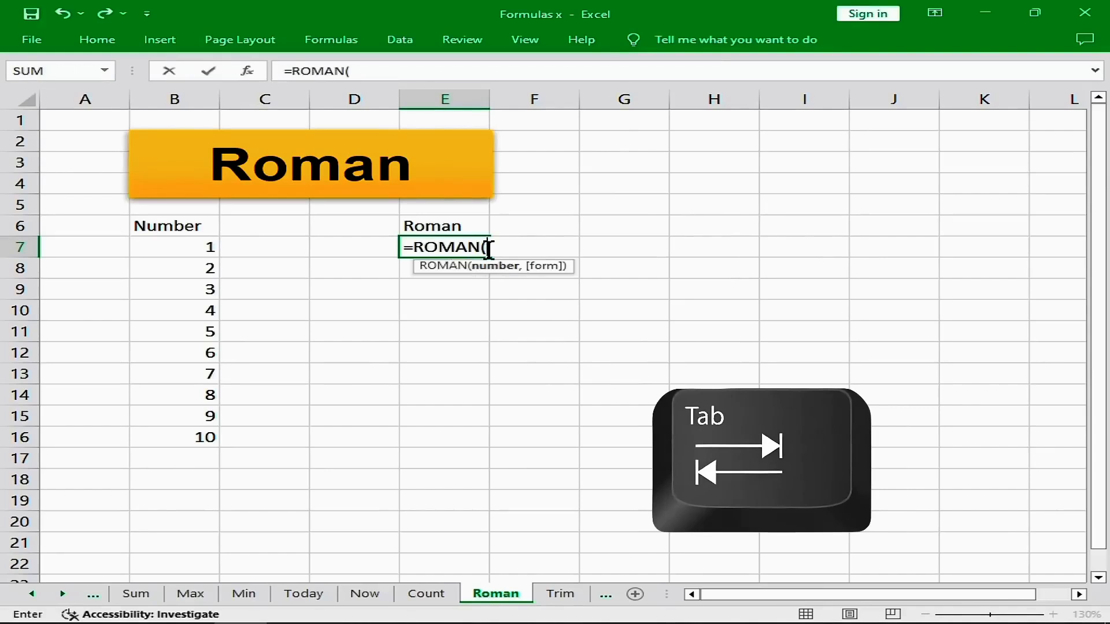
pyautogui.click(185, 249)
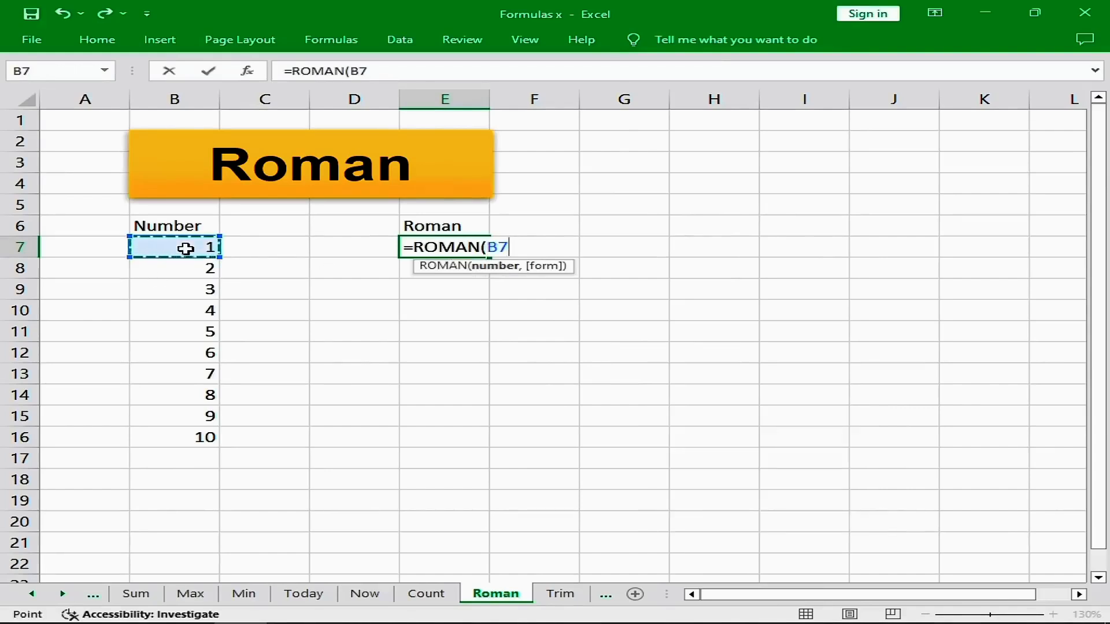
pyautogui.write(')')
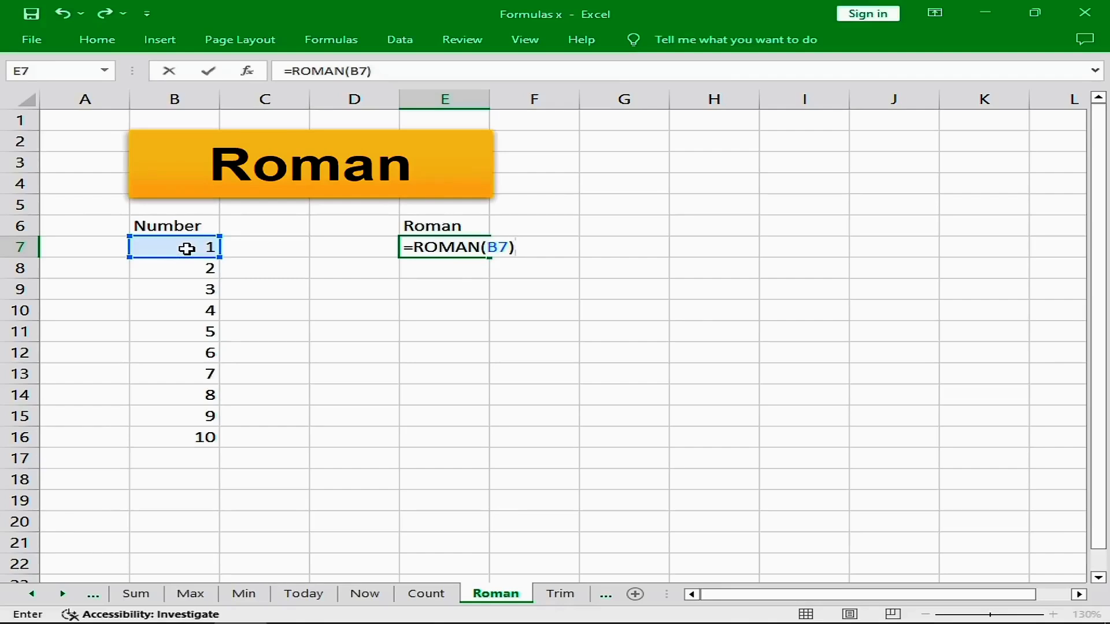
pyautogui.press('Return')
# - Fill the ROMAN formula from cell E7 down to E16 to convert the remaining numbers
pyautogui.click(484, 253)
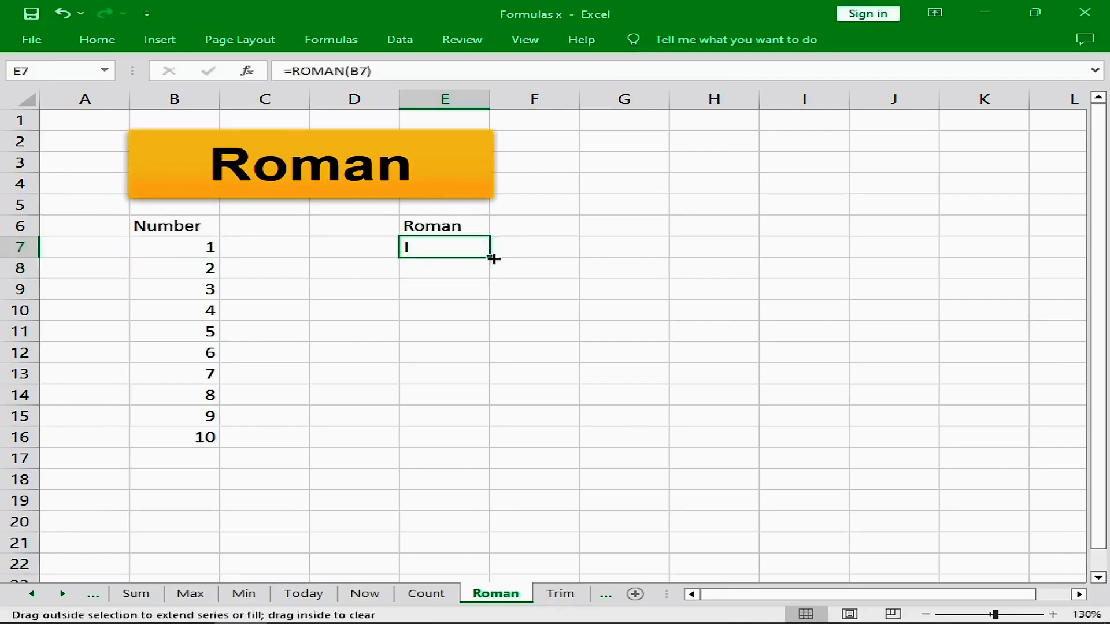
pyautogui.moveTo(493, 259); pyautogui.dragTo(471, 441)
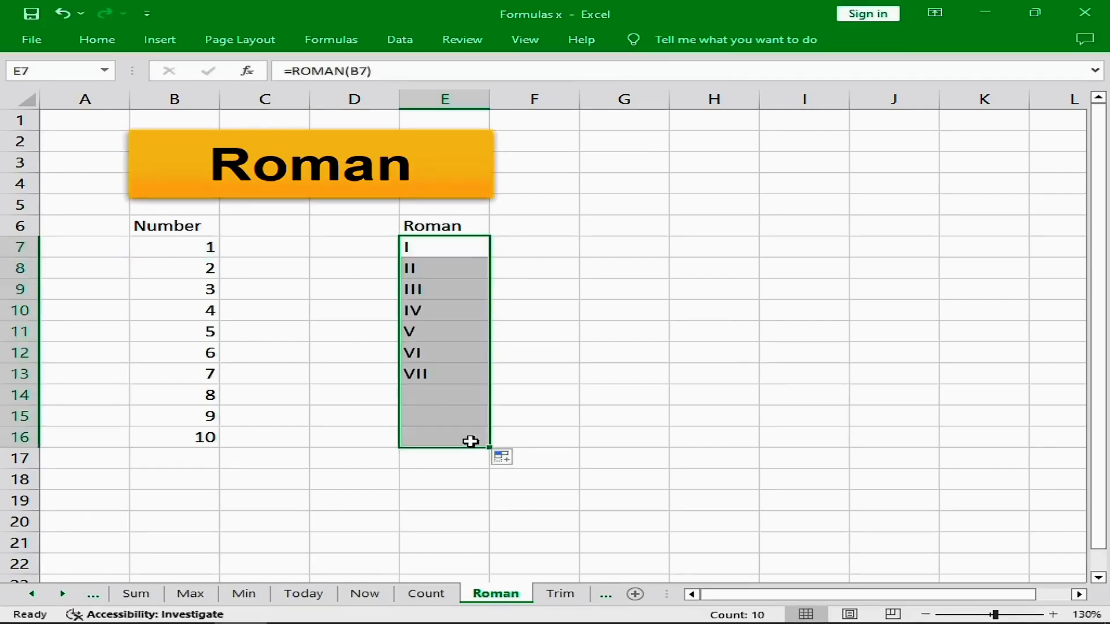
pyautogui.click(506, 285)
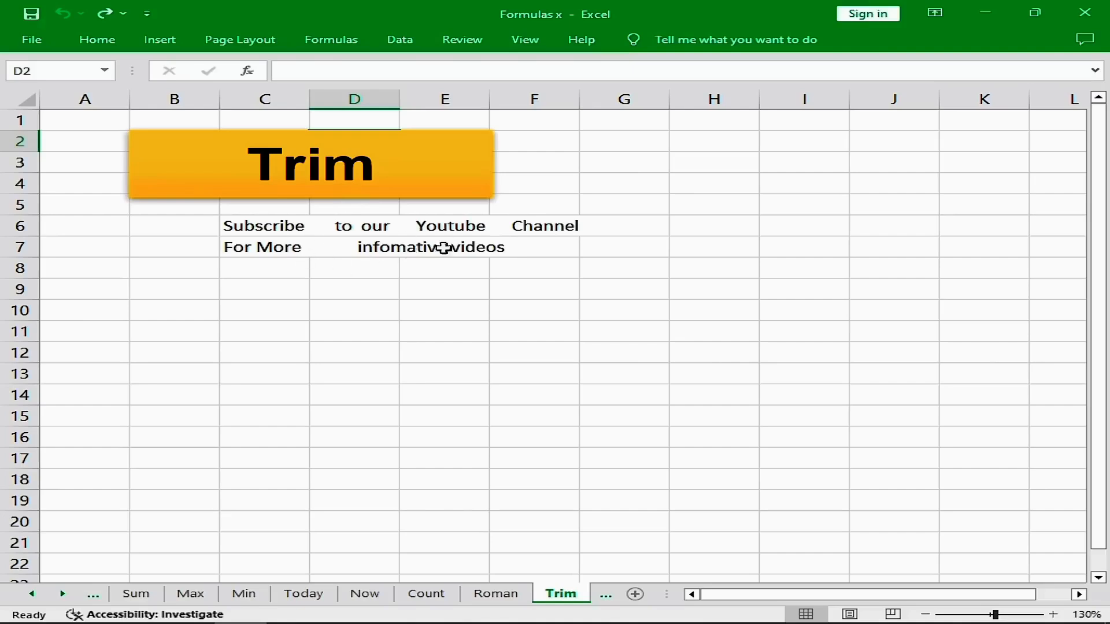
# - On the Trim sheet, enter =TRIM(C6) in cell C9 to remove the extra spaces from the first sentence
pyautogui.click(274, 286)
pyautogui.write('=')
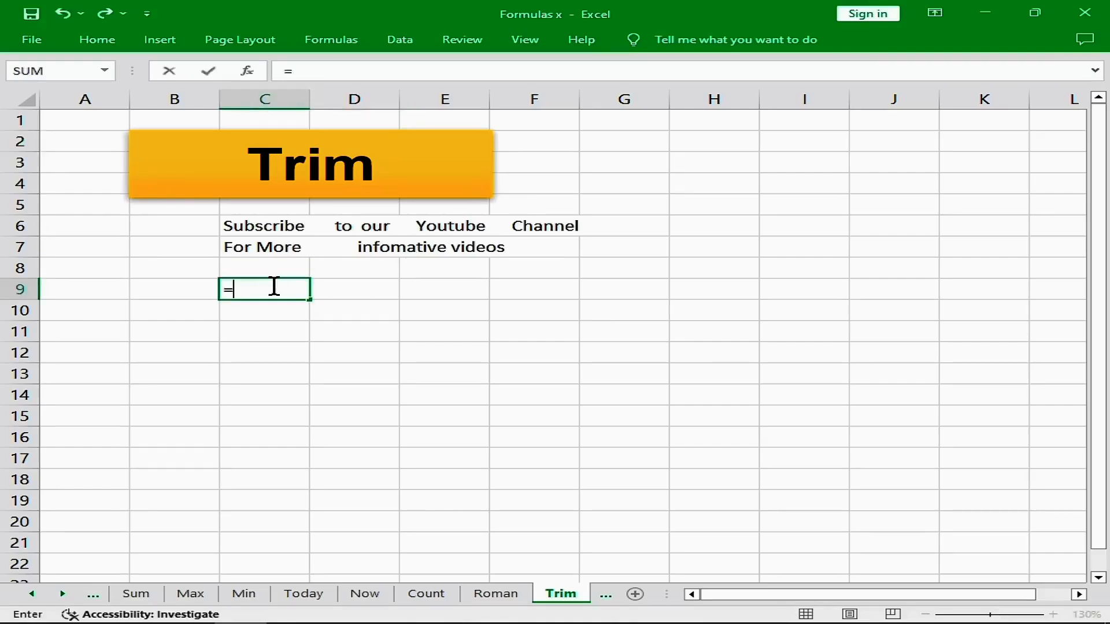
pyautogui.write('trim')
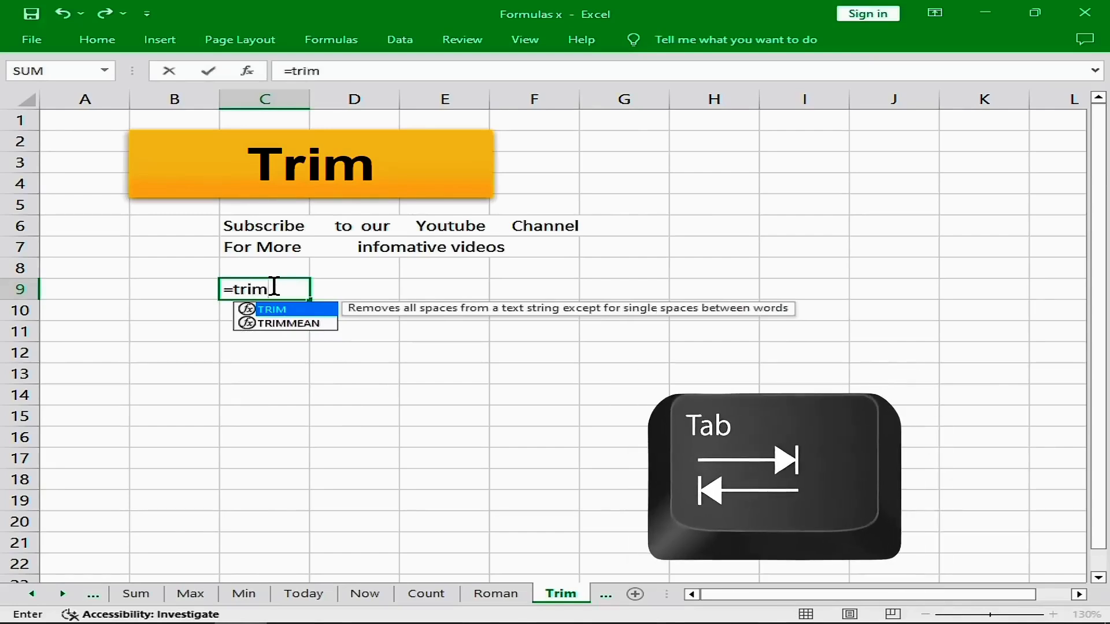
pyautogui.press('Tab')
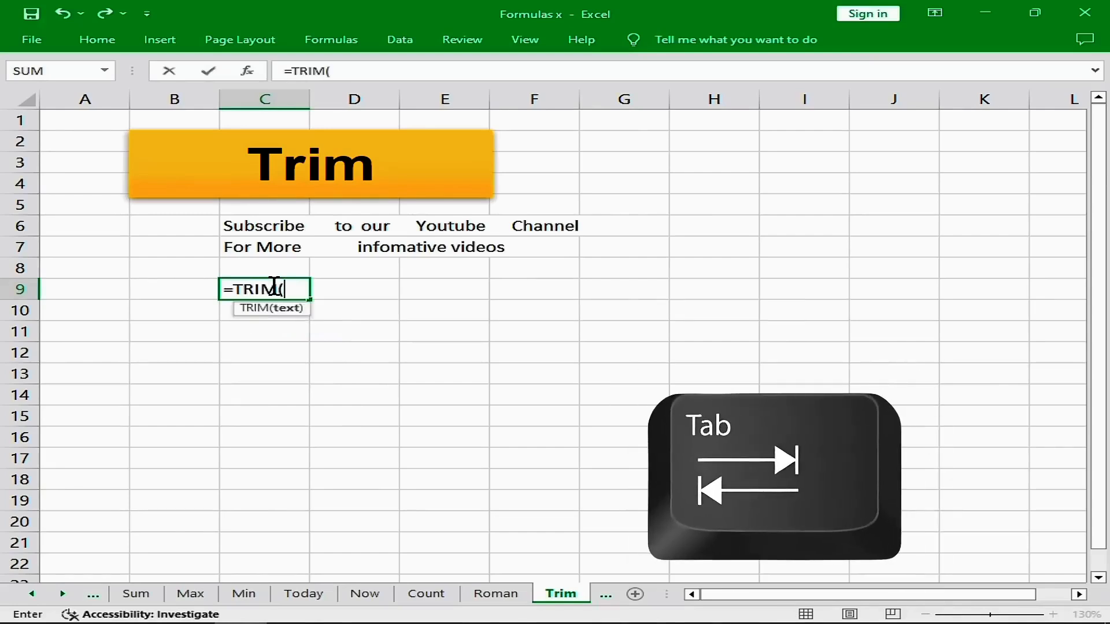
pyautogui.click(274, 224)
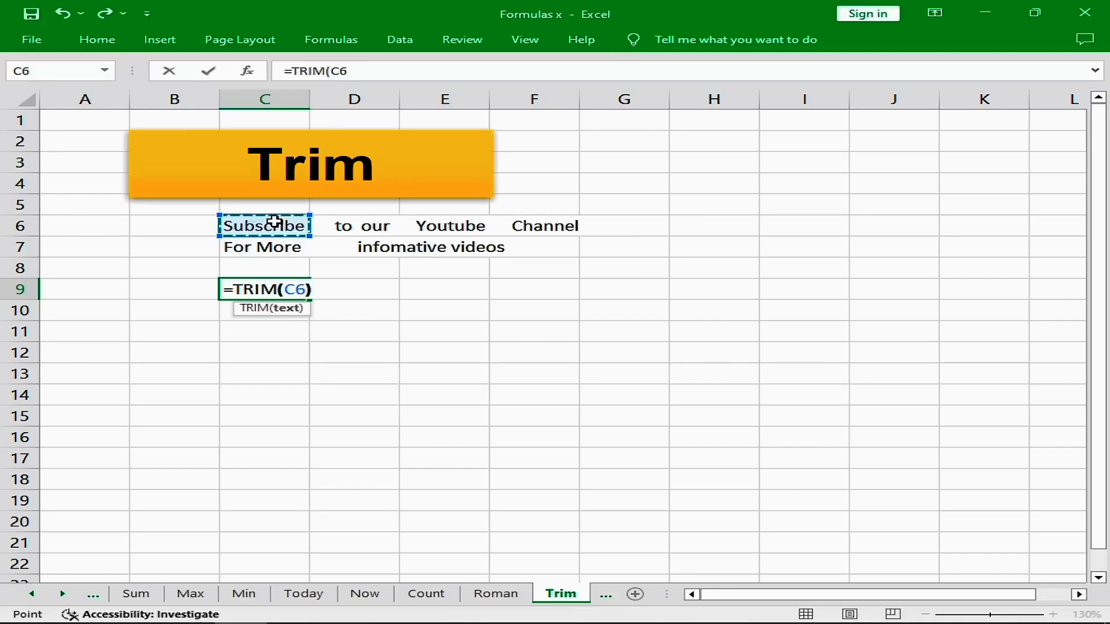
pyautogui.write(')')
pyautogui.press('Return')
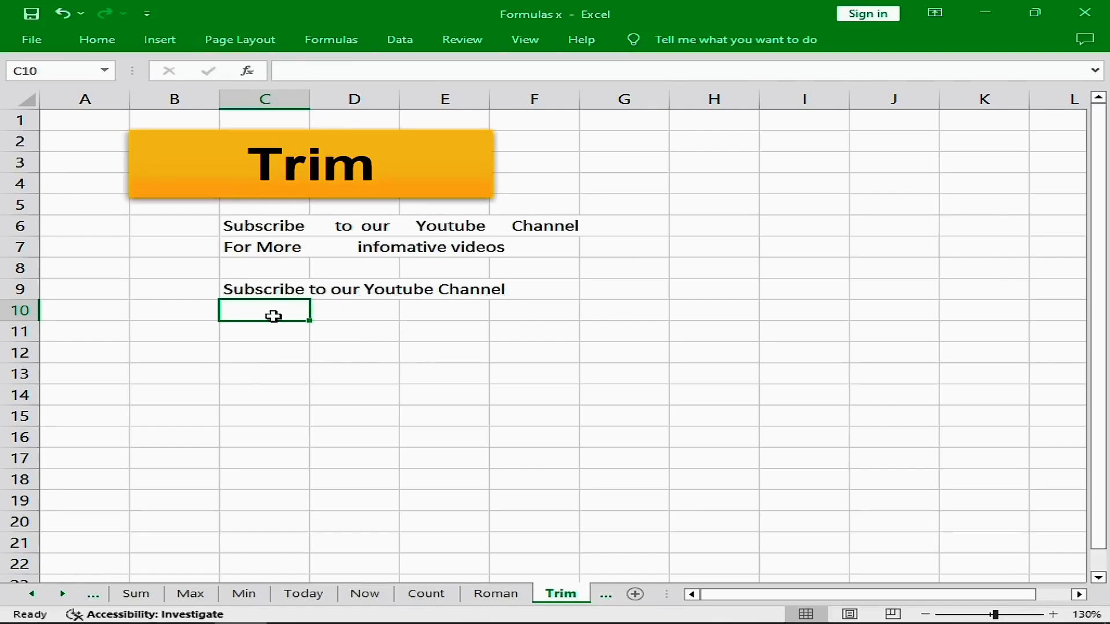
# - Enter =TRIM(C7) in cell C10 to remove the extra spaces from the second line of text
pyautogui.write('=tri')
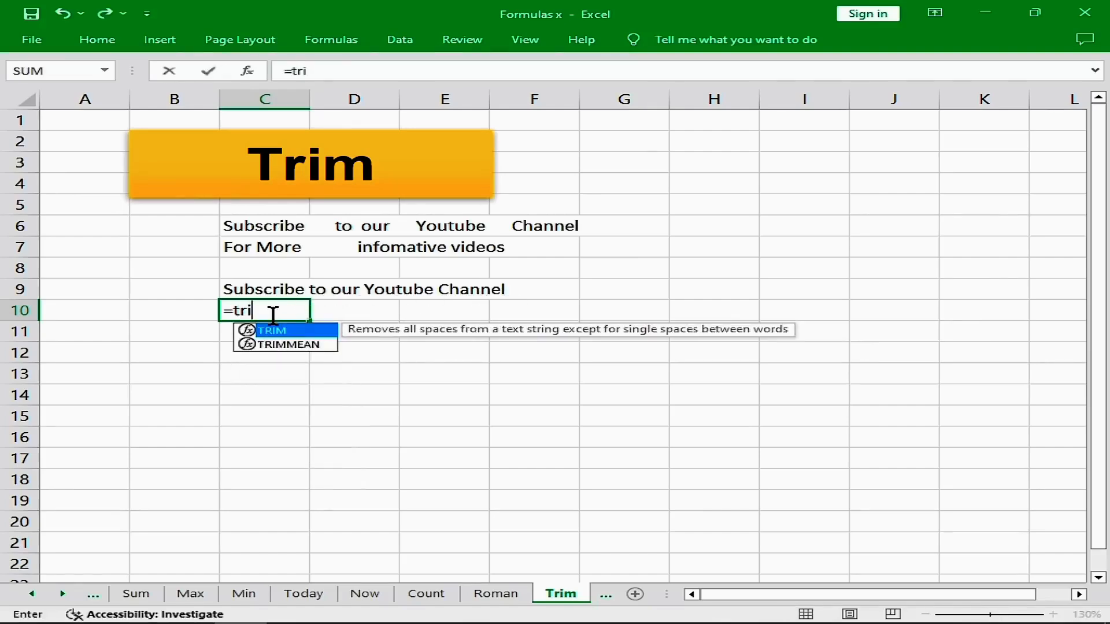
pyautogui.write('m')
pyautogui.press('Tab')
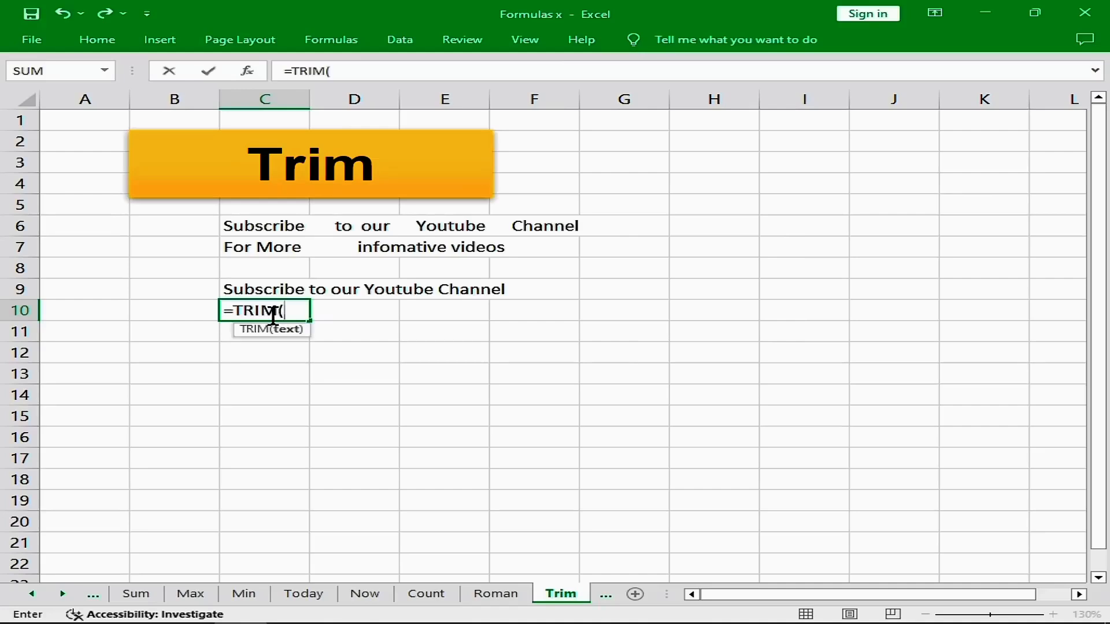
pyautogui.click(266, 245)
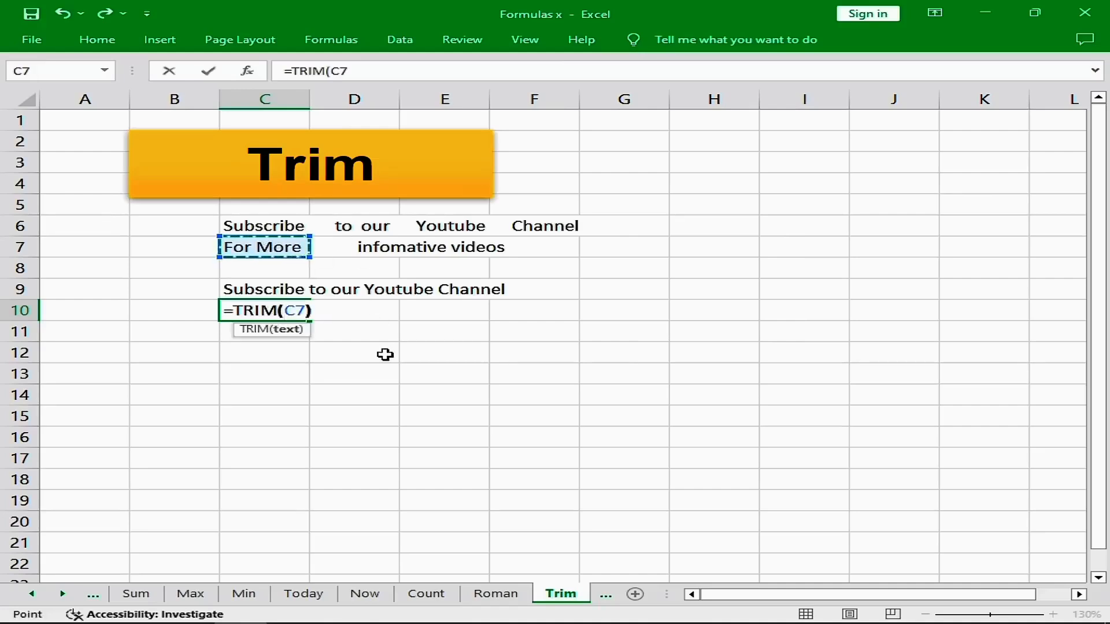
pyautogui.write(')')
pyautogui.press('Return')
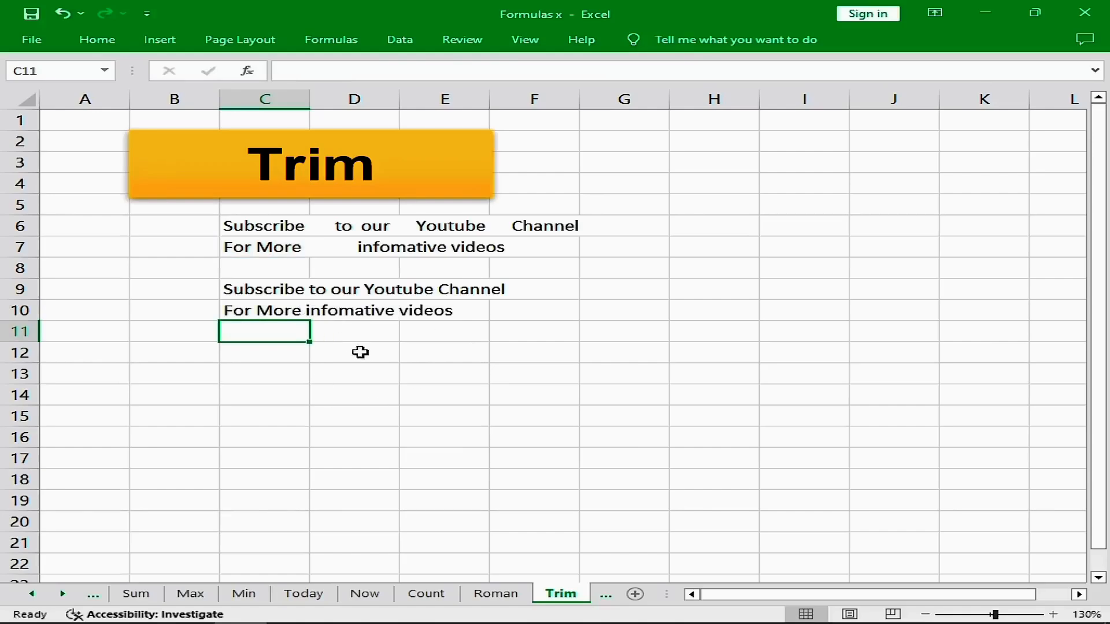
pyautogui.click(360, 352)
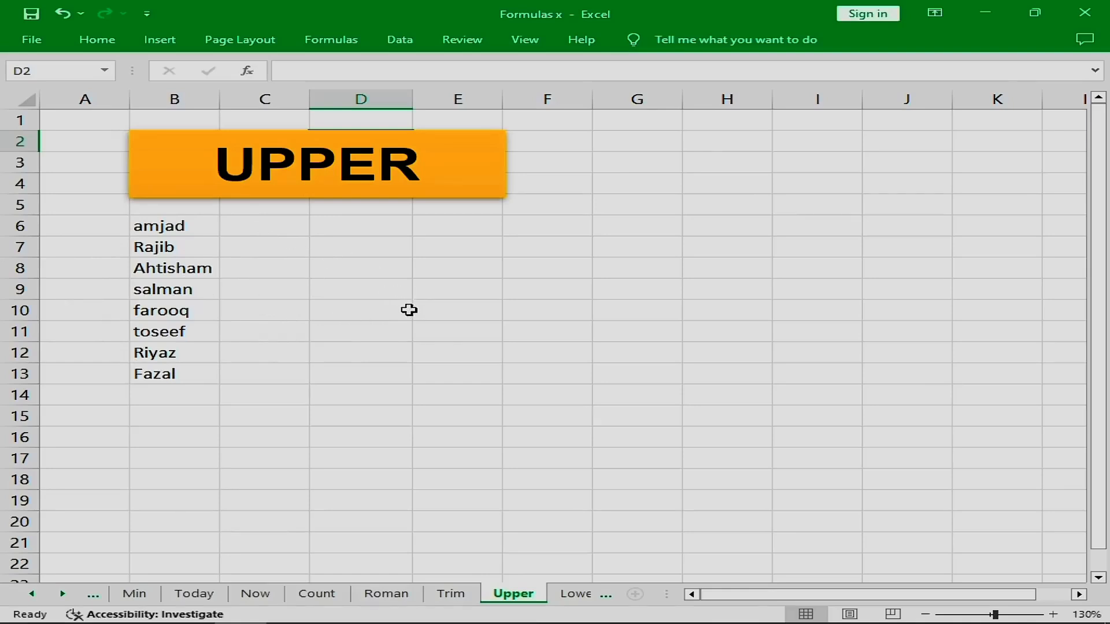
# - On the Upper sheet, enter =UPPER(B6) in cell D6 to convert the first name to uppercase
pyautogui.click(386, 222)
pyautogui.write('=')
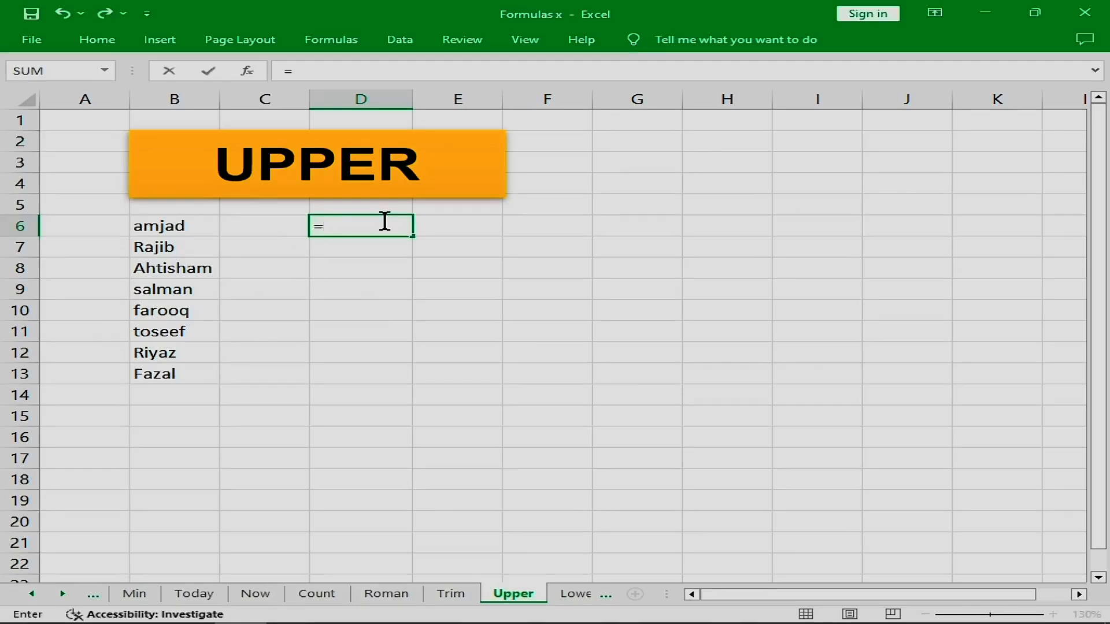
pyautogui.write('upper')
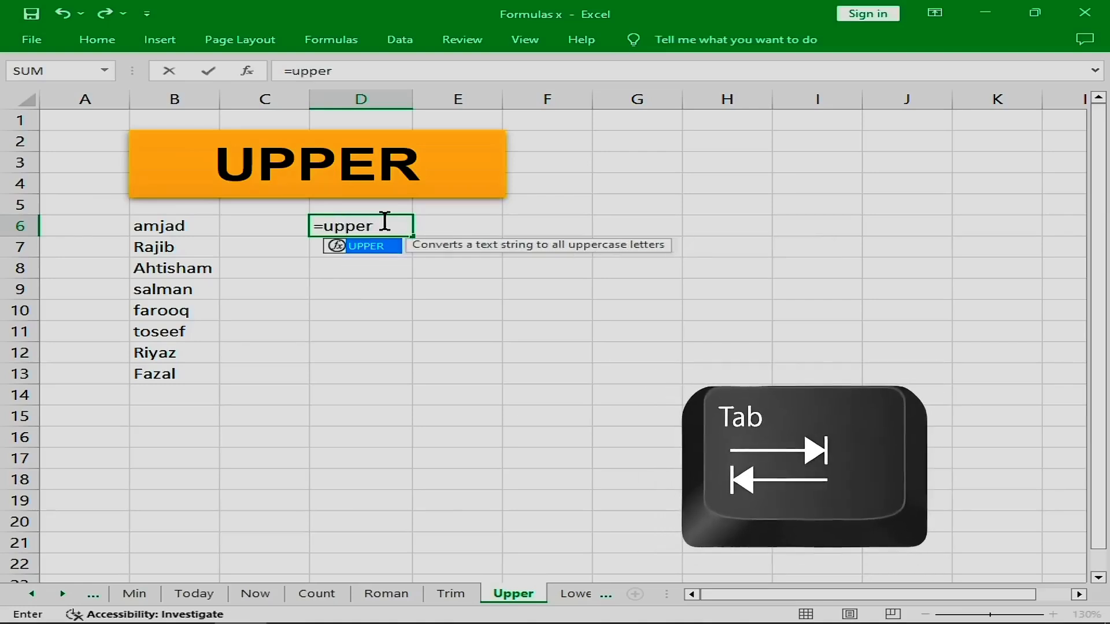
pyautogui.press('Tab')
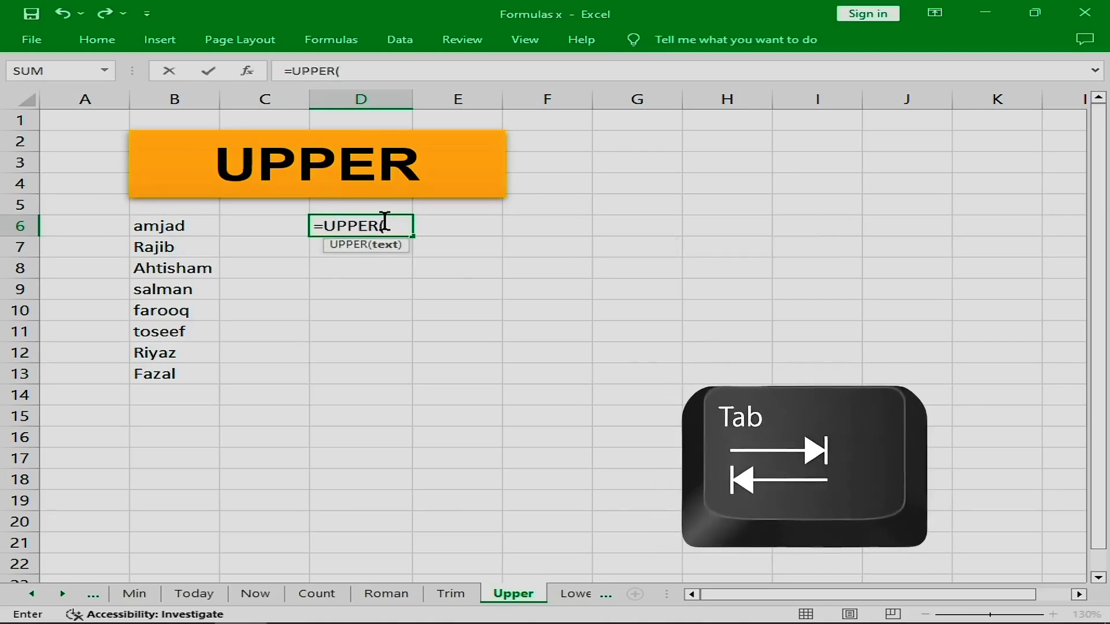
pyautogui.click(188, 226)
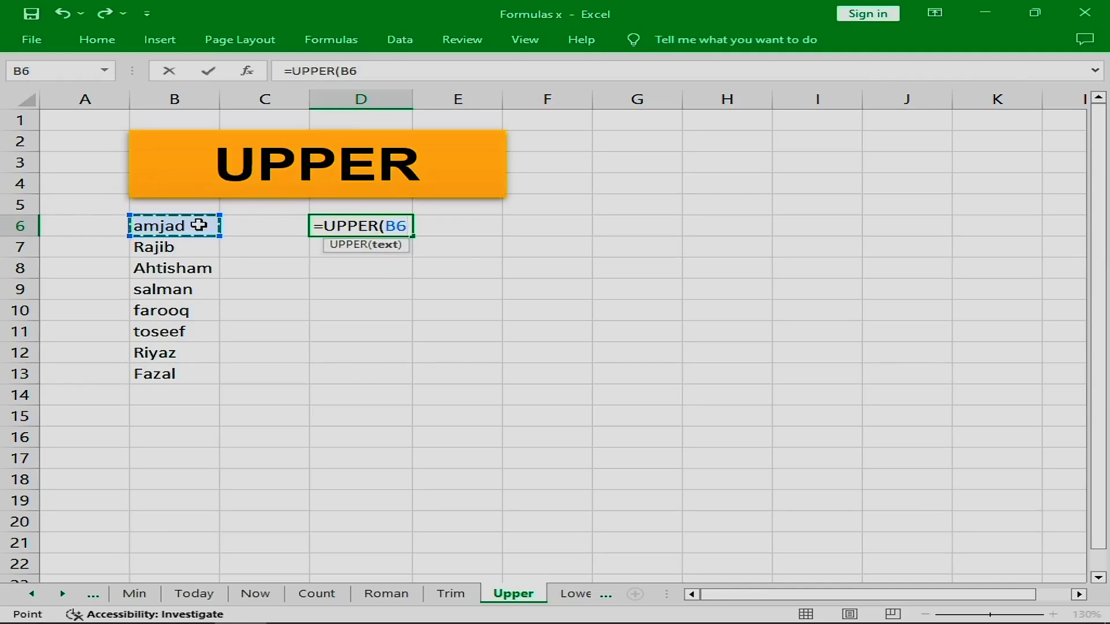
pyautogui.write(')')
pyautogui.press('Return')
# - Fill the UPPER formula from cell D6 down to D13 for the remaining names
pyautogui.click(404, 228)
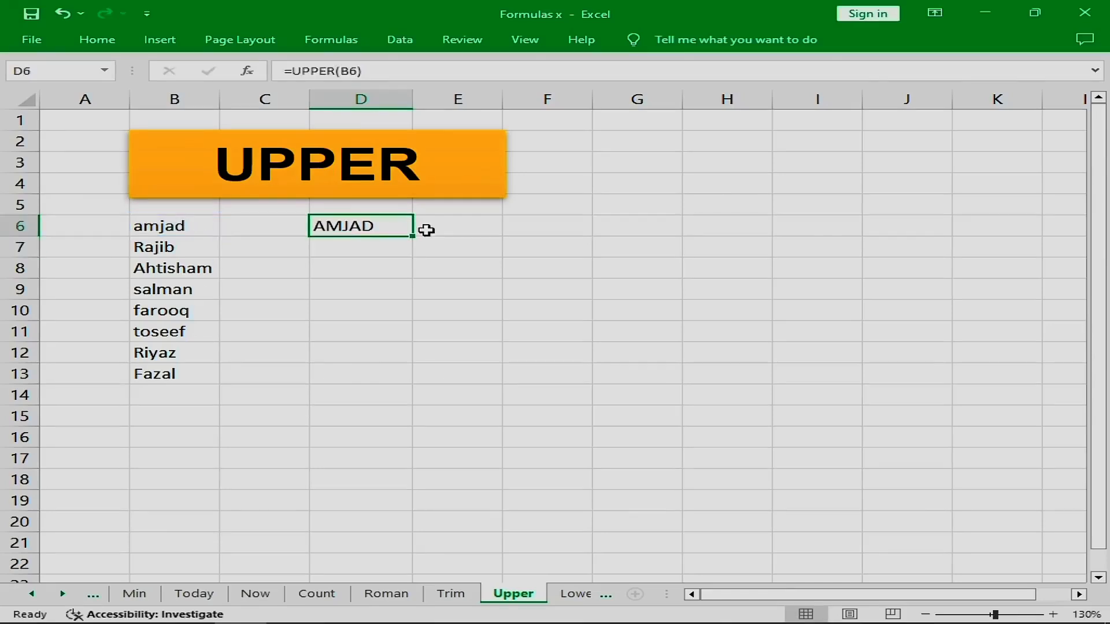
pyautogui.moveTo(415, 238); pyautogui.dragTo(385, 374)
pyautogui.click(478, 309)
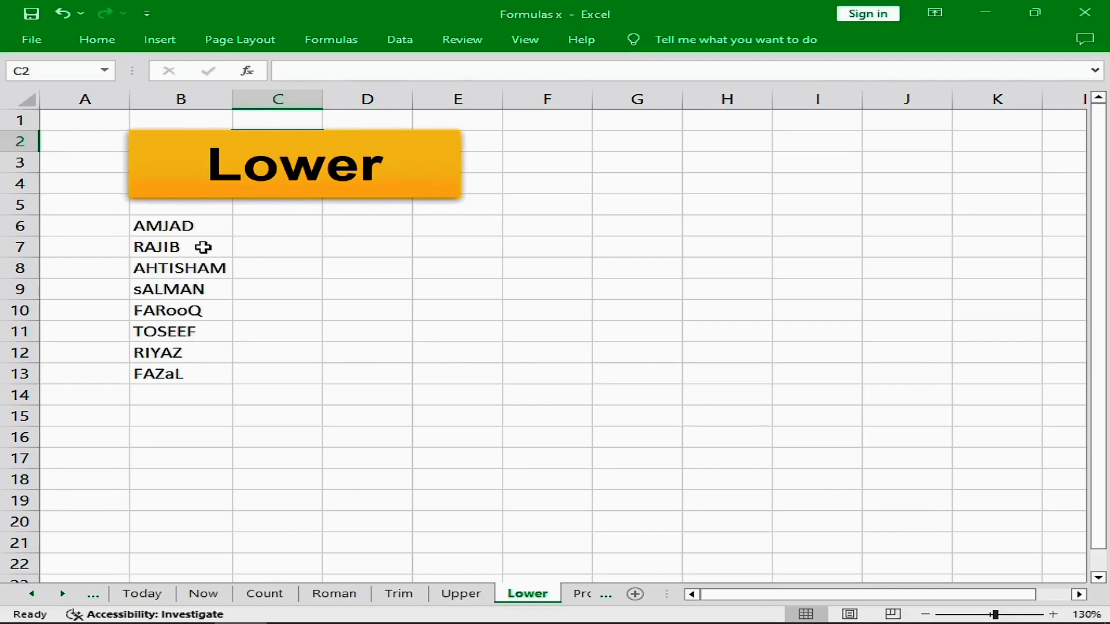
# - On the Lower sheet, enter =LOWER(B6) in cell D6 to convert the first name to lowercase
pyautogui.click(371, 226)
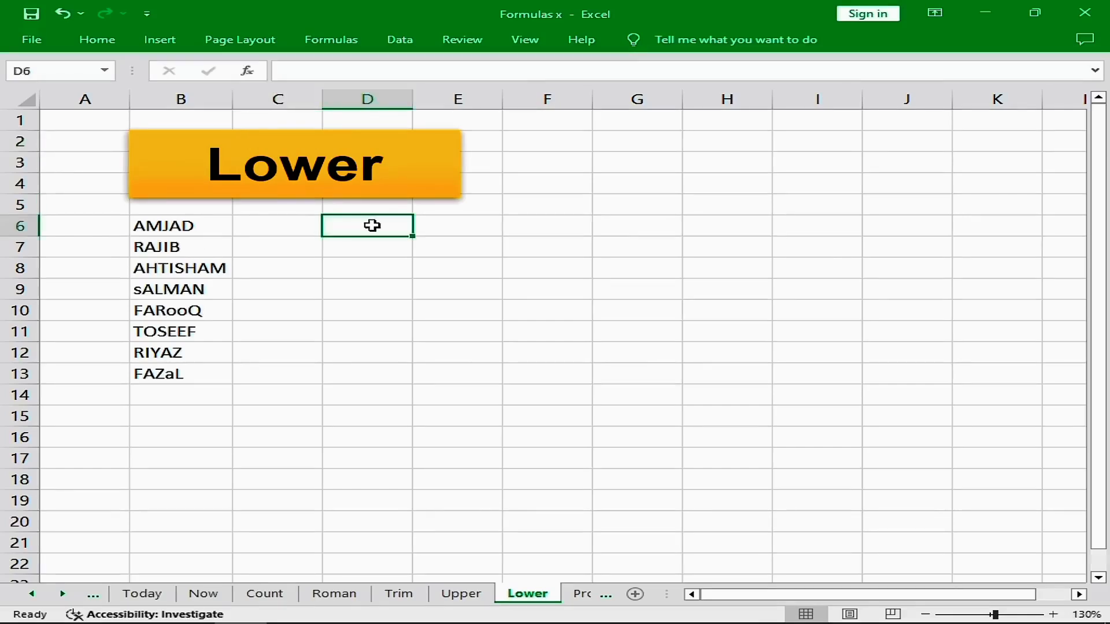
pyautogui.write('=lowe')
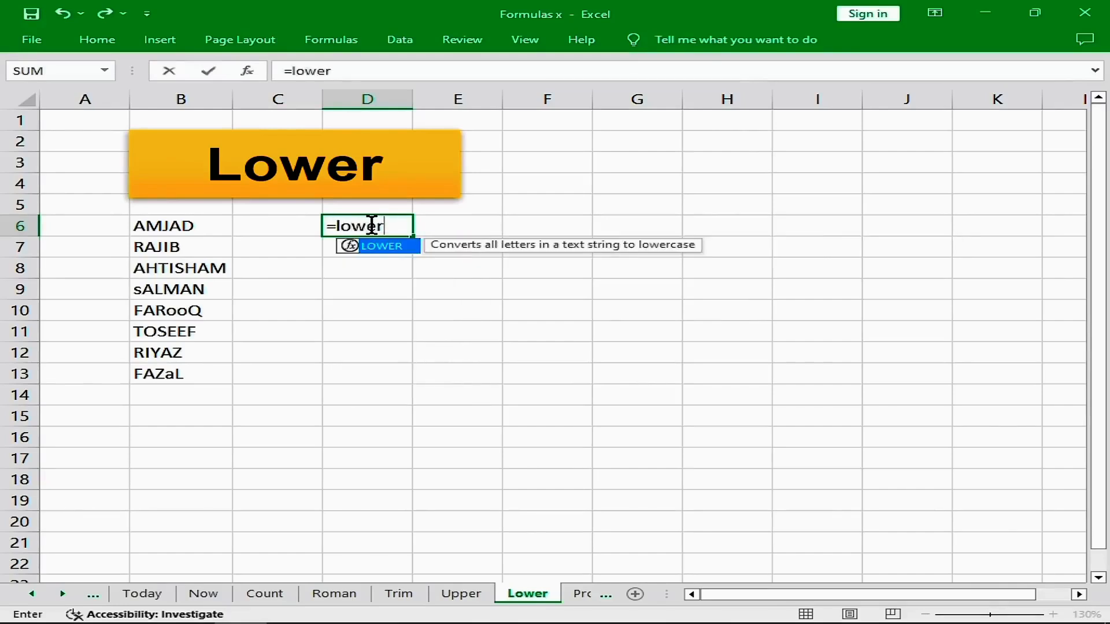
pyautogui.write('r')
pyautogui.press('Tab')
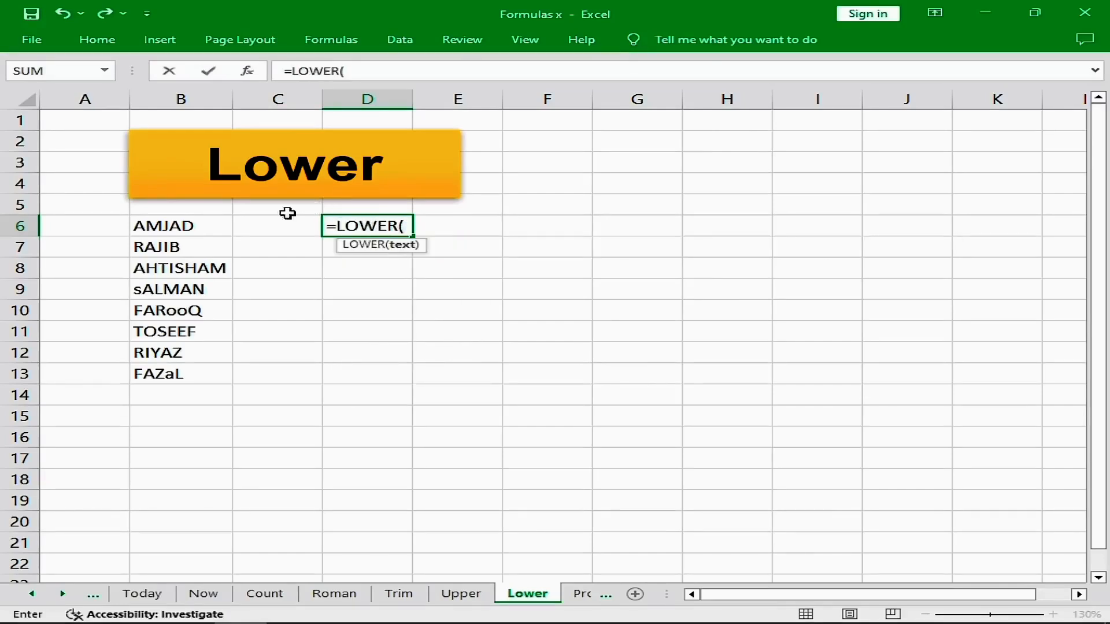
pyautogui.click(165, 228)
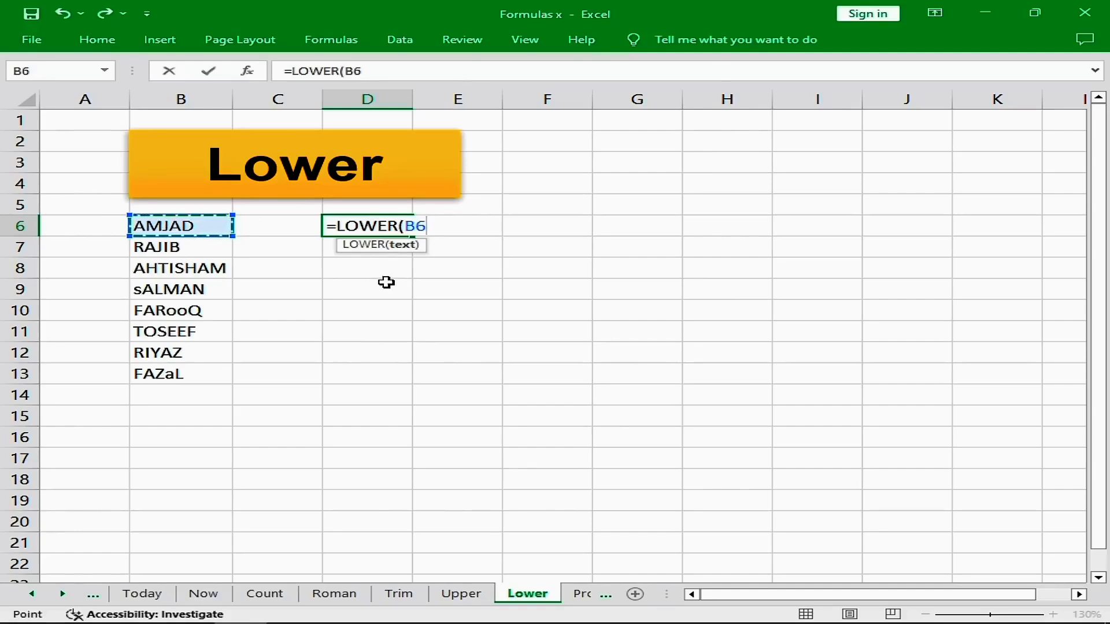
pyautogui.write(')')
pyautogui.press('Return')
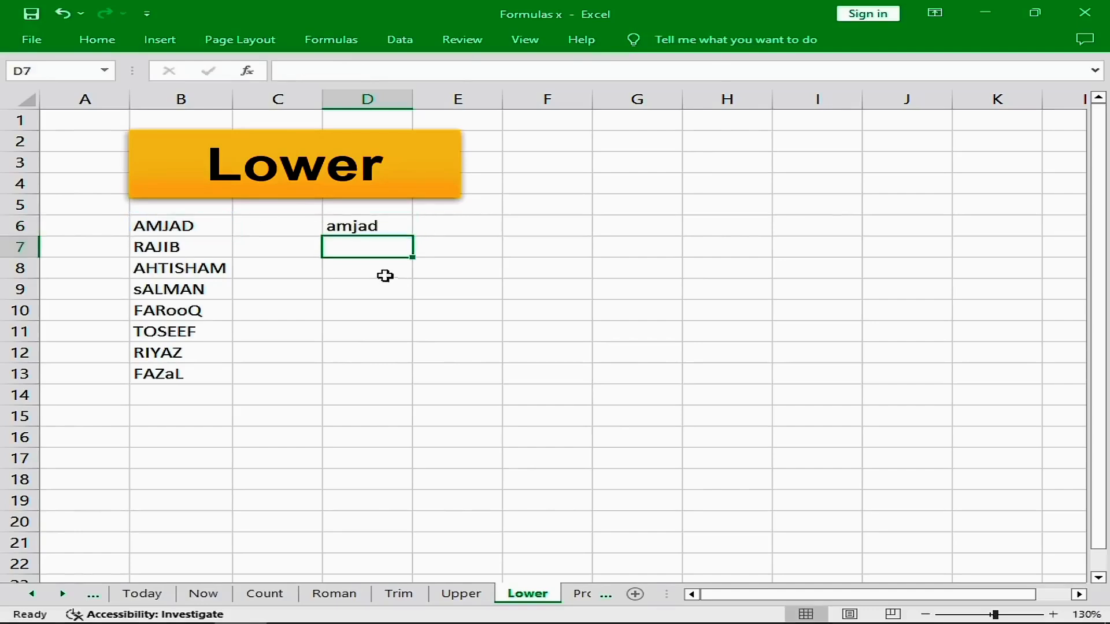
# - Fill the LOWER formula from cell D6 down to D13 for the remaining names
pyautogui.click(359, 224)
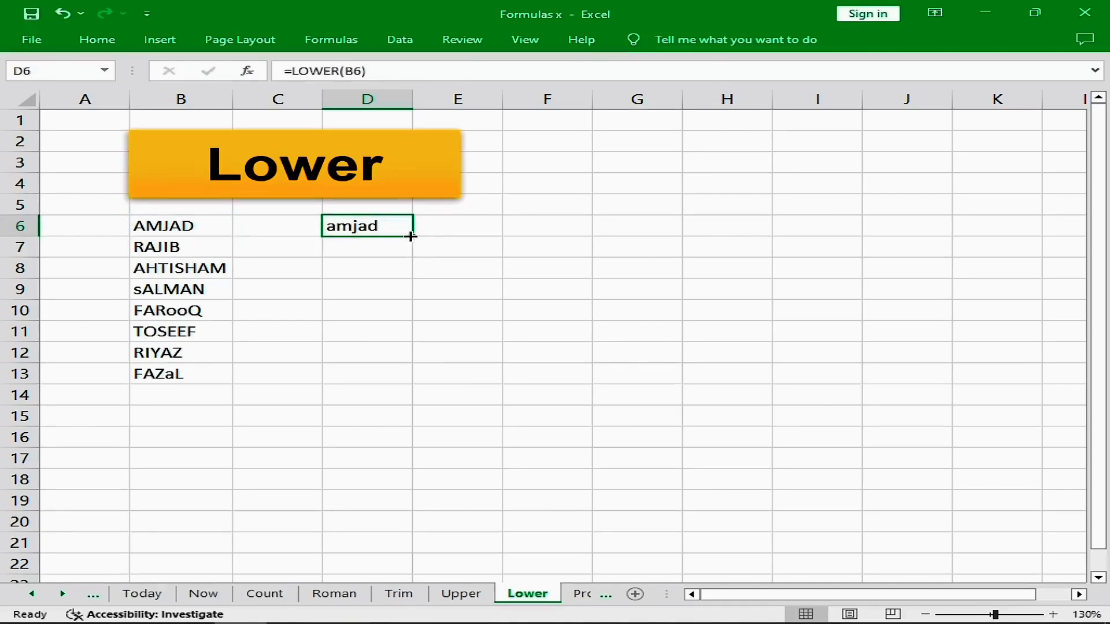
pyautogui.moveTo(410, 235); pyautogui.dragTo(372, 383)
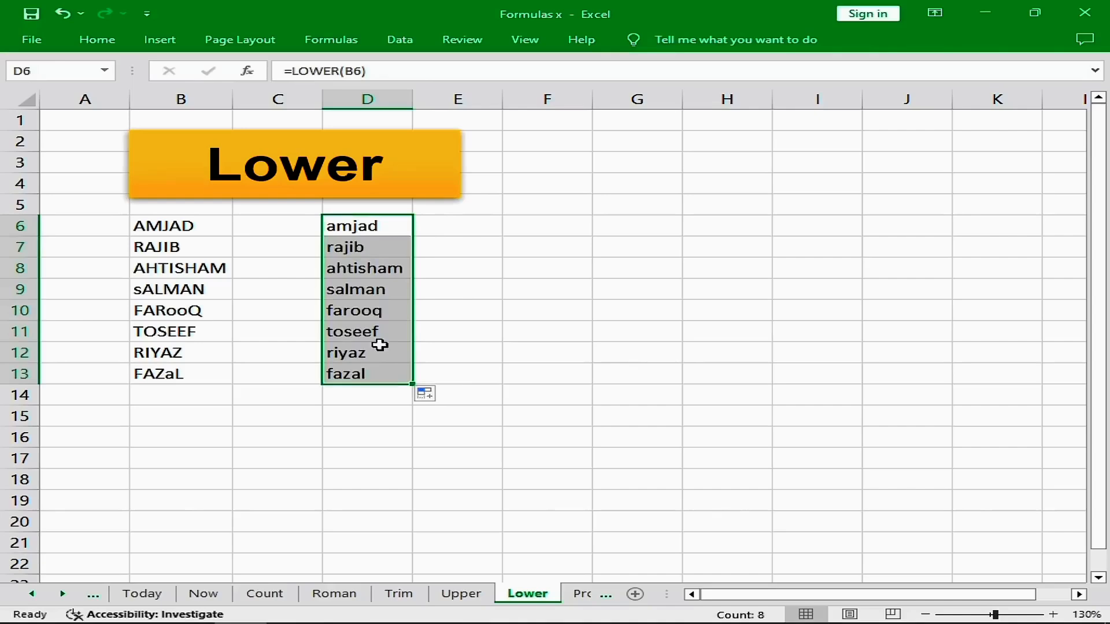
pyautogui.click(469, 306)
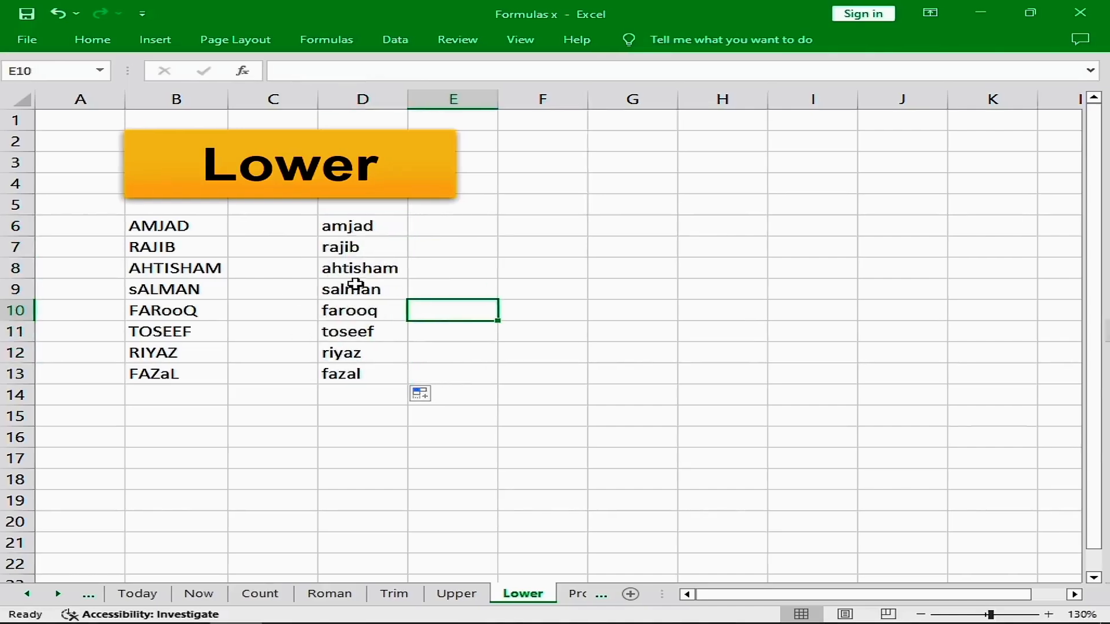
# - On the Proper sheet, enter =PROPER(B6) in cell D6 to capitalize each word of the first name
pyautogui.hotkey('ctrl', 'pagedown')
pyautogui.click(356, 117)
pyautogui.press('Down')
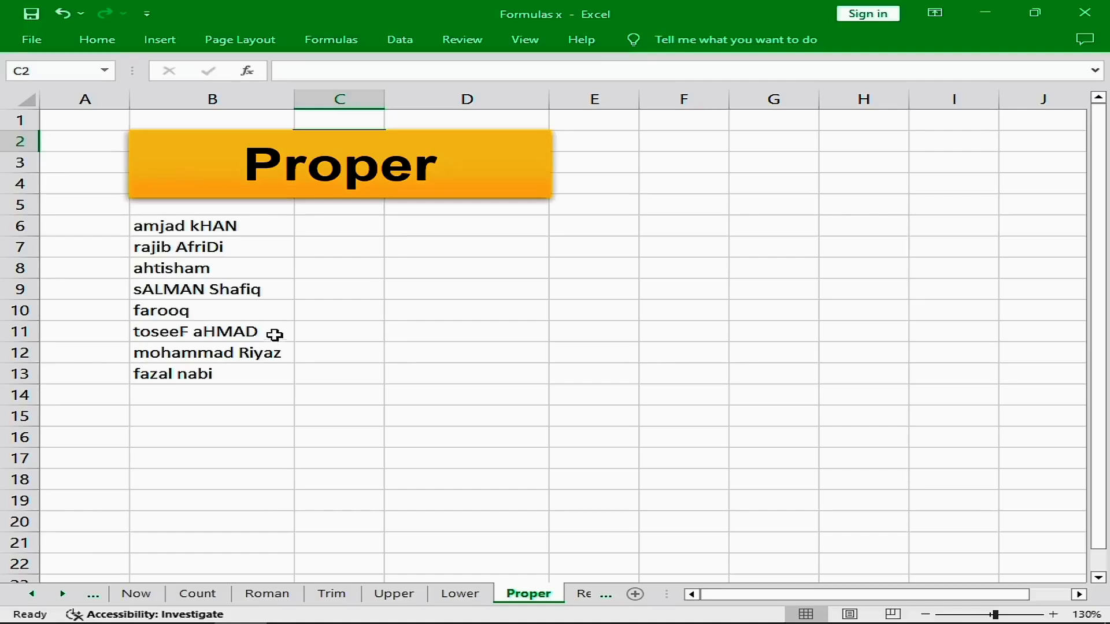
pyautogui.click(429, 217)
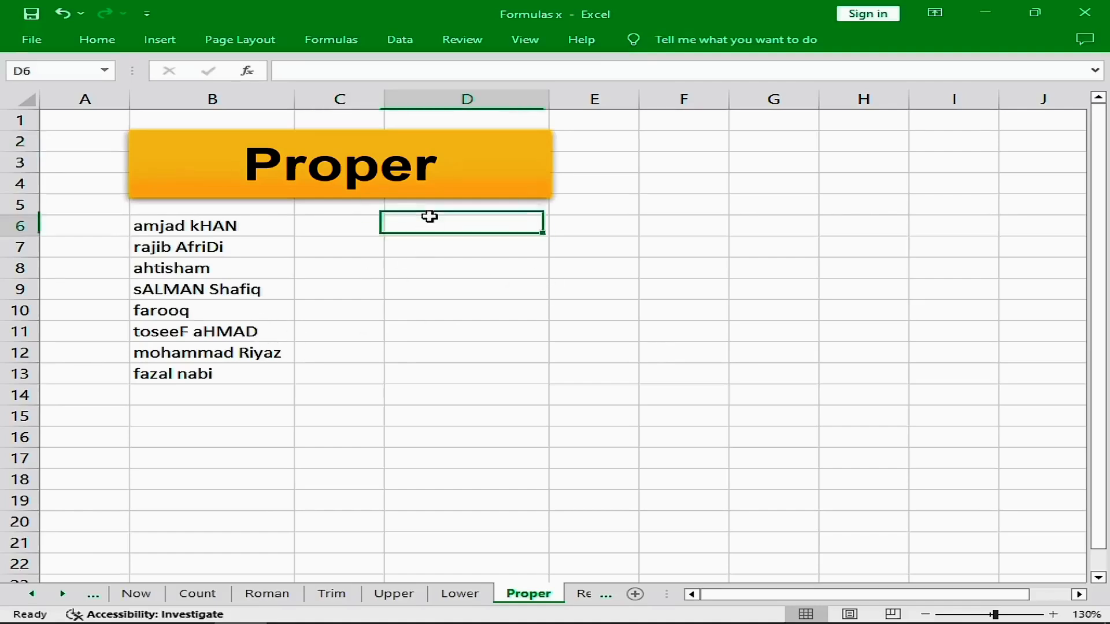
pyautogui.write('=')
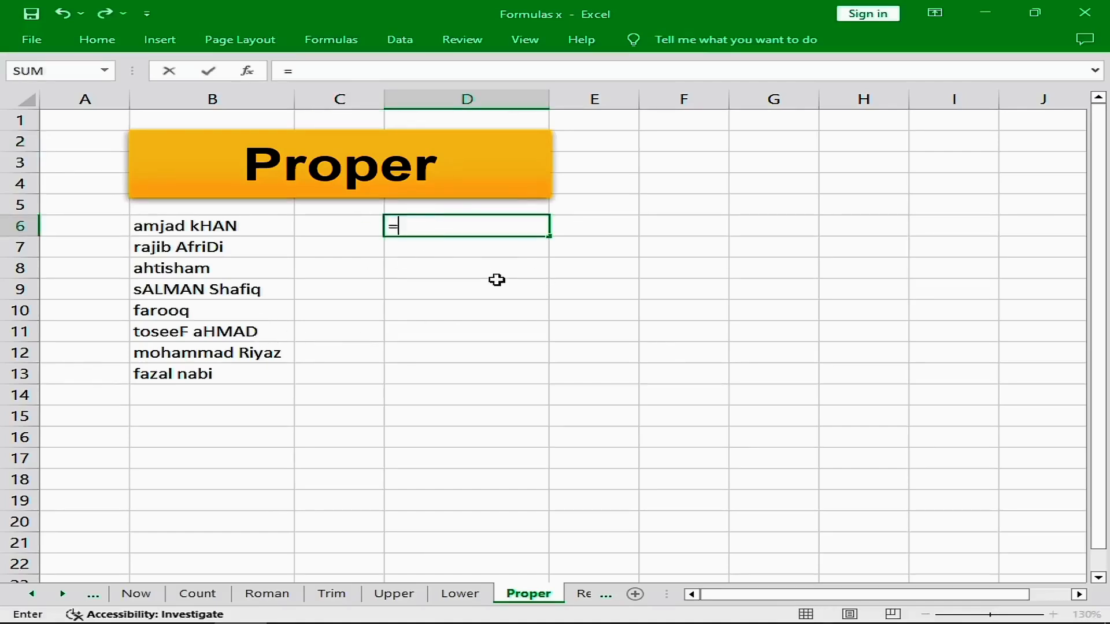
pyautogui.write('proper(')
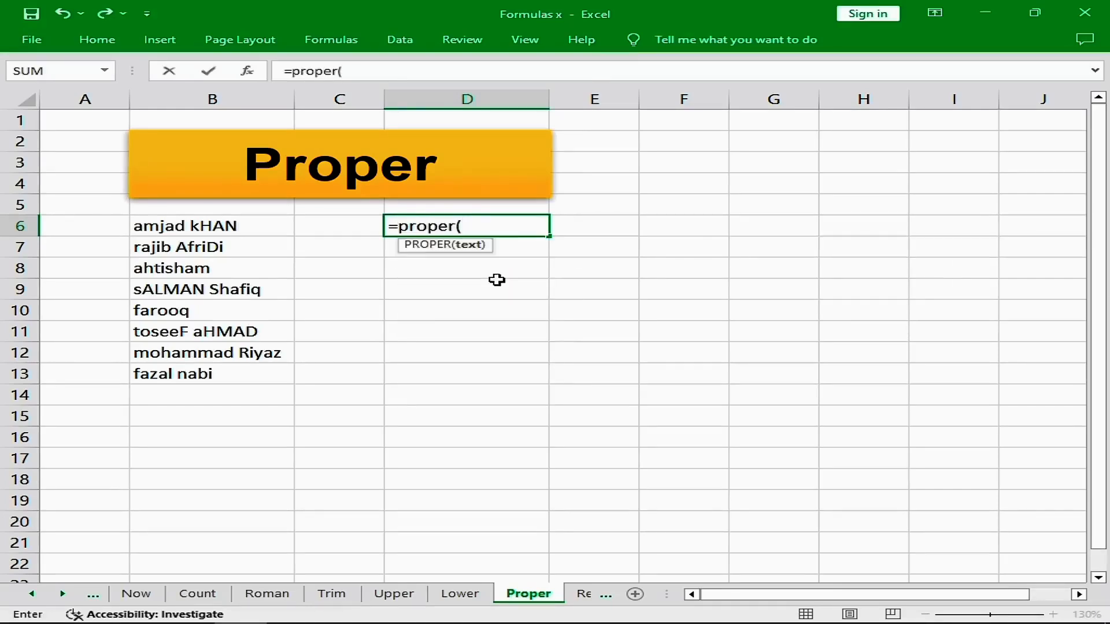
pyautogui.press('Left')
pyautogui.press('Left')
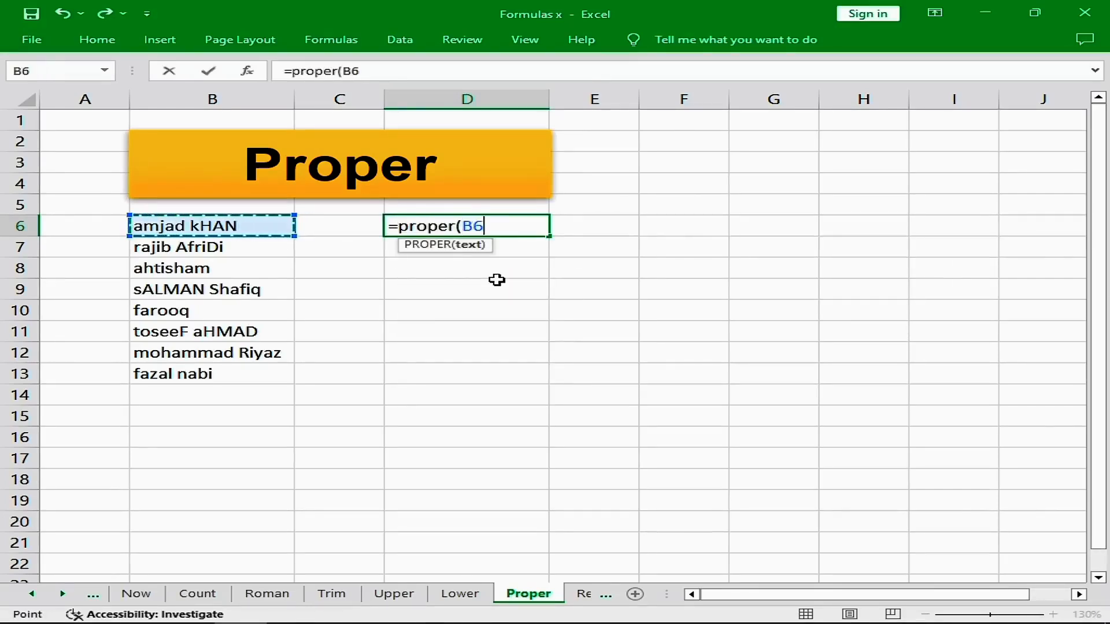
pyautogui.write(')')
pyautogui.press('Return')
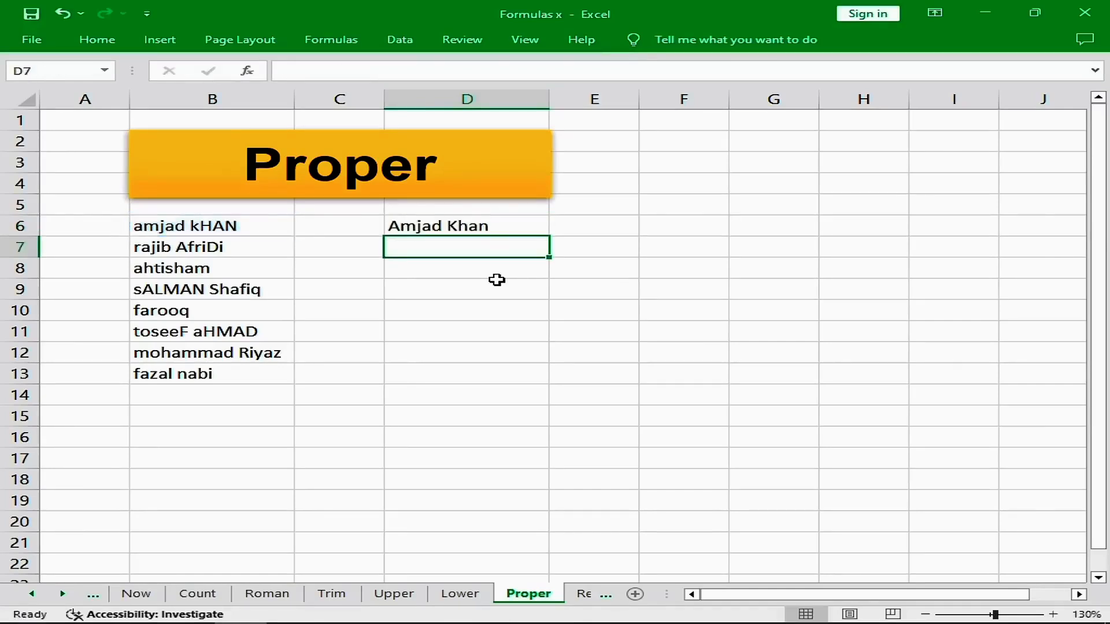
# - Fill the PROPER formula from cell D6 down to D13 for the remaining names
pyautogui.click(522, 228)
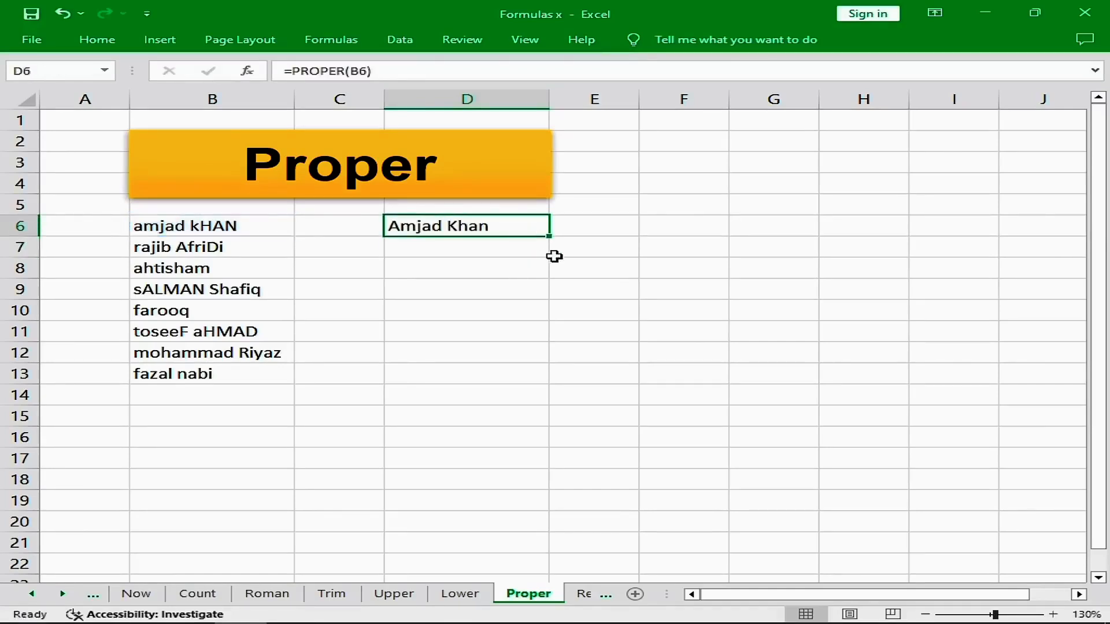
pyautogui.moveTo(549, 237); pyautogui.dragTo(552, 388)
pyautogui.click(604, 318)
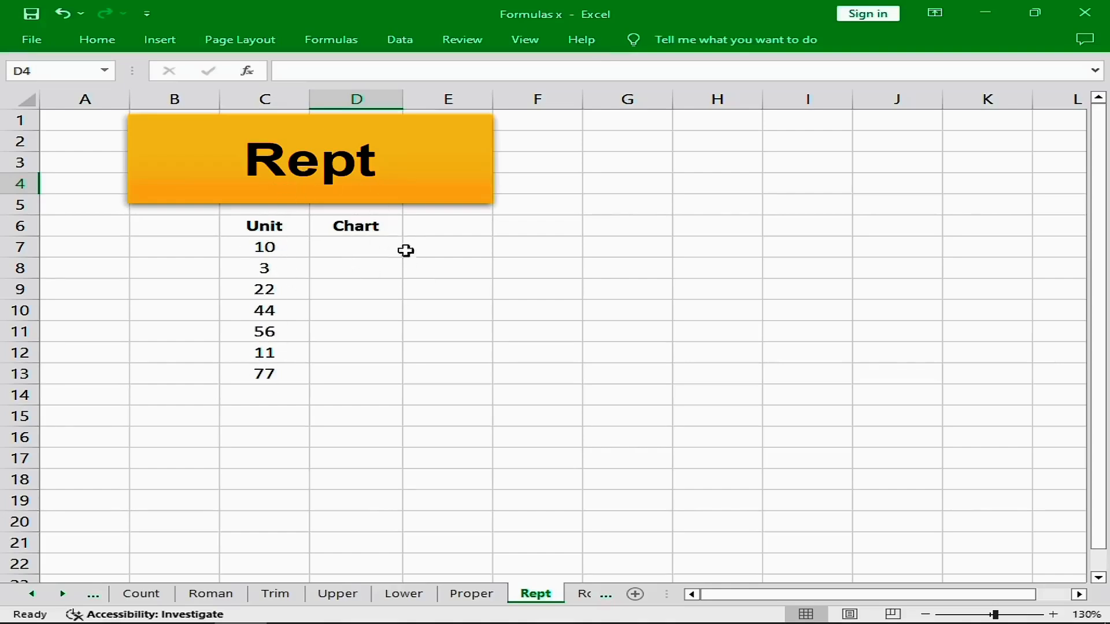
# - On the Rept sheet, enter =REPT("I",C7) in cell D7 and fill it down to D13
pyautogui.click(358, 248)
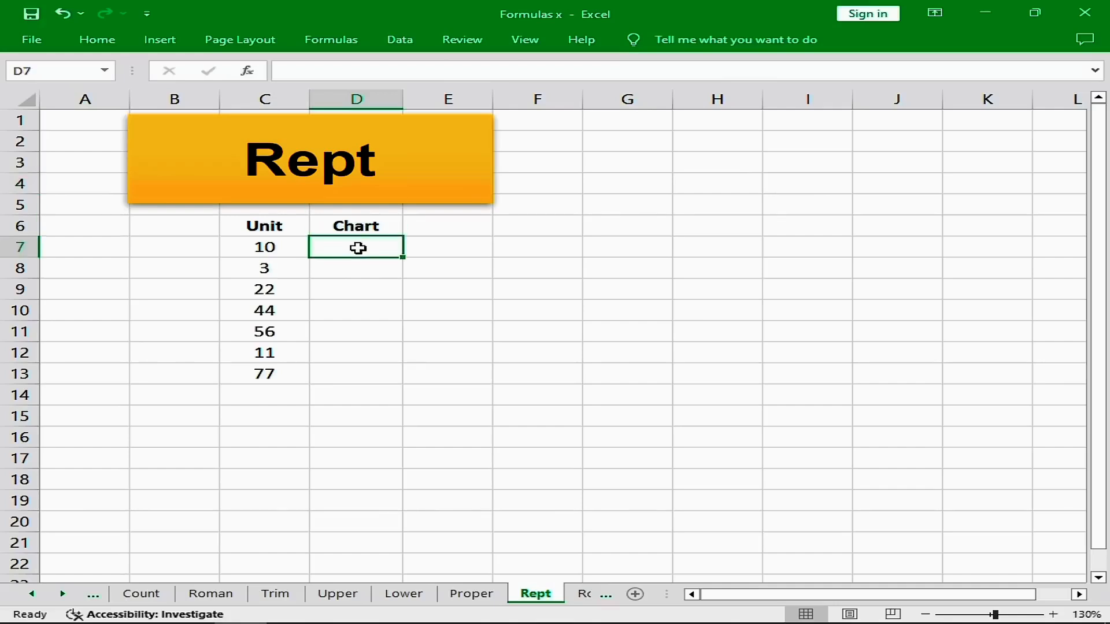
pyautogui.write('=r')
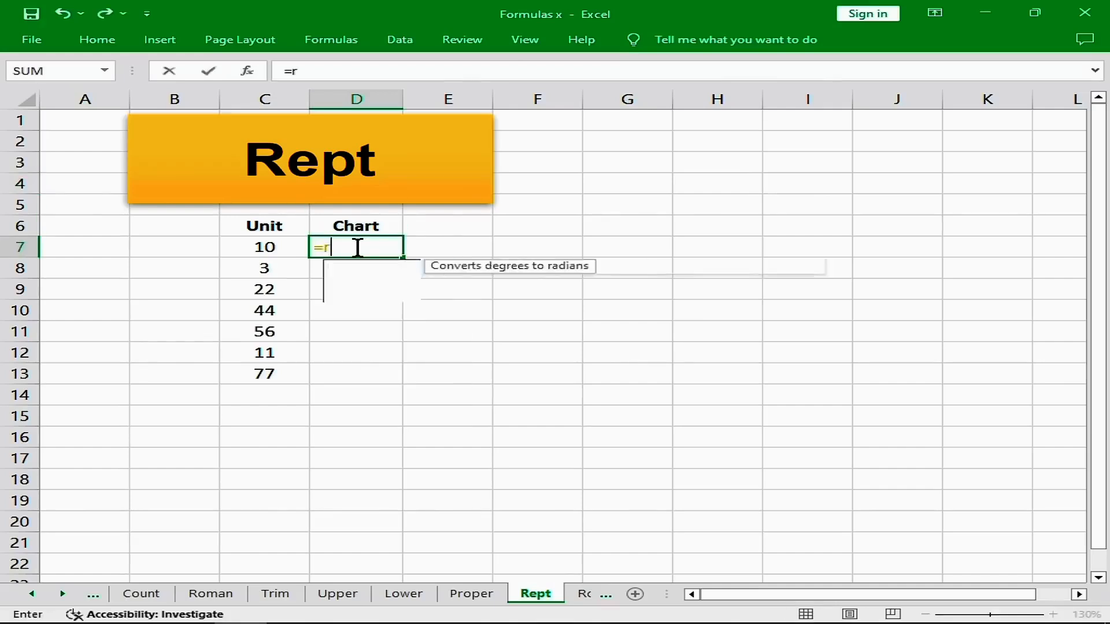
pyautogui.write('ept')
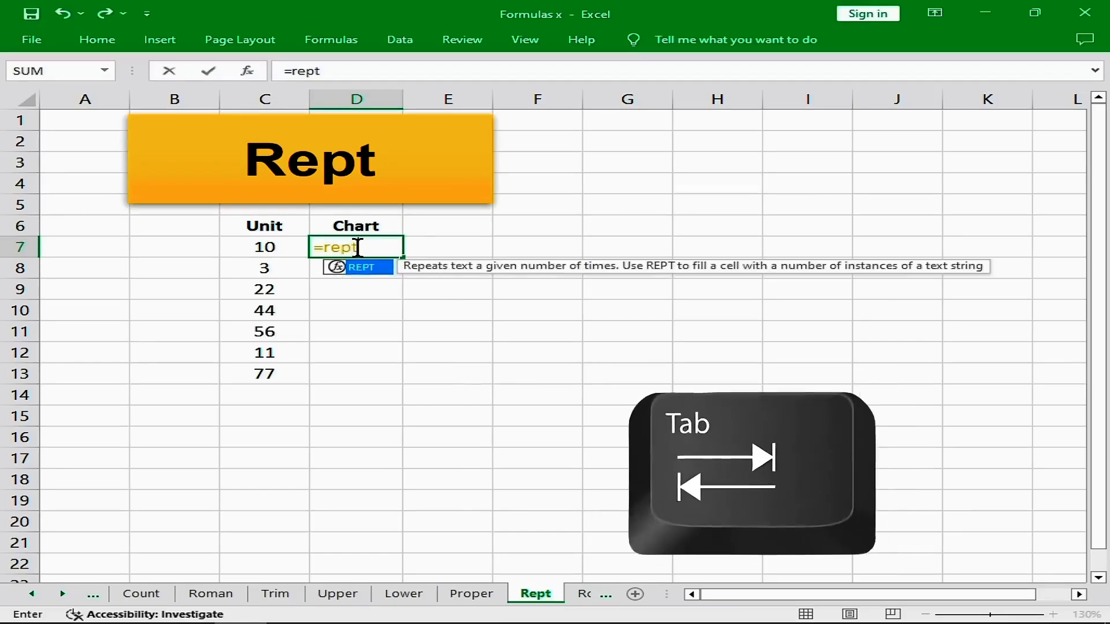
pyautogui.press('Tab')
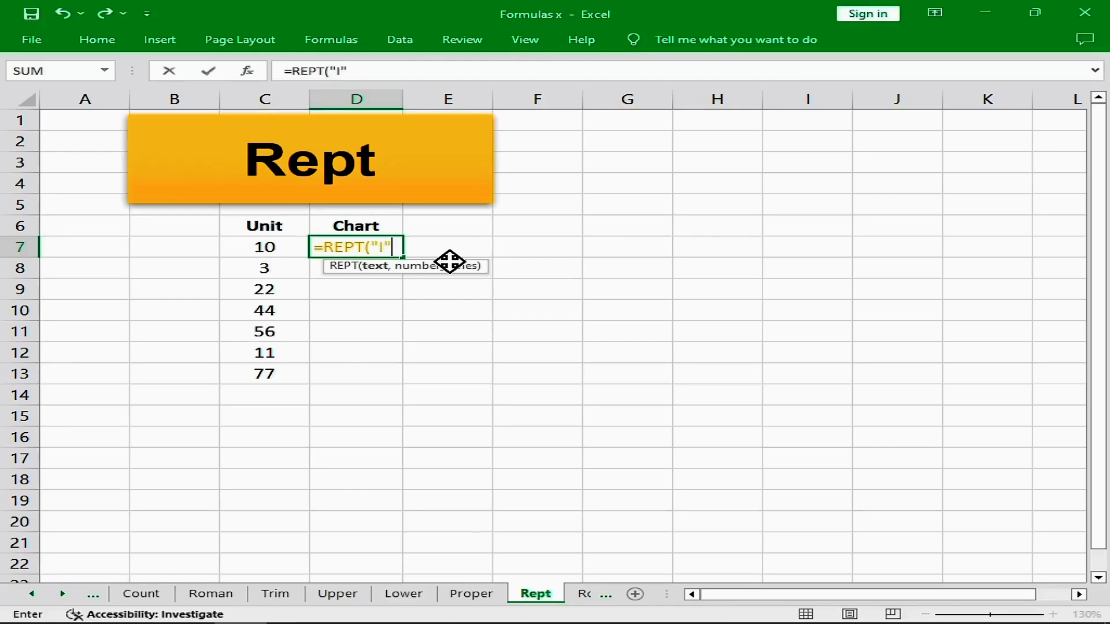
pyautogui.write(',')
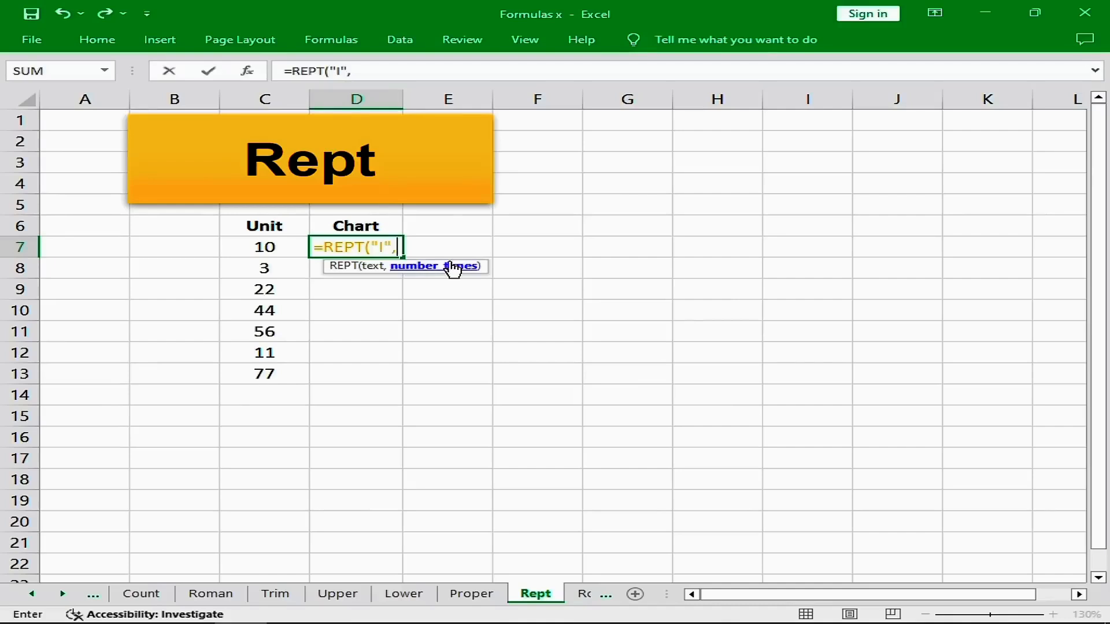
pyautogui.press('Left')
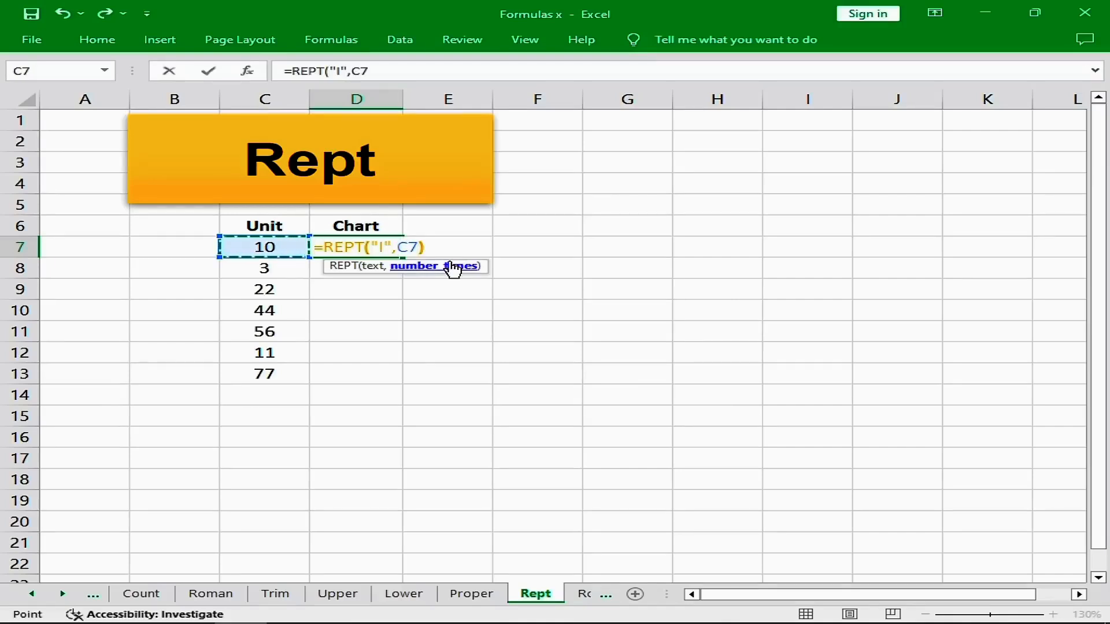
pyautogui.write(')')
pyautogui.press('Return')
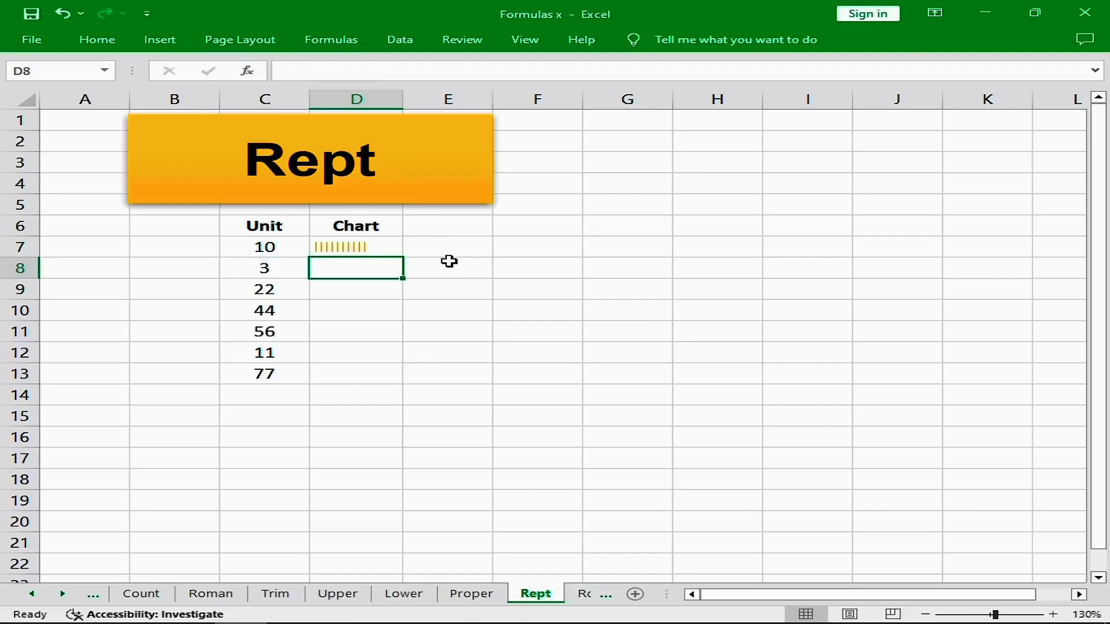
pyautogui.click(373, 248)
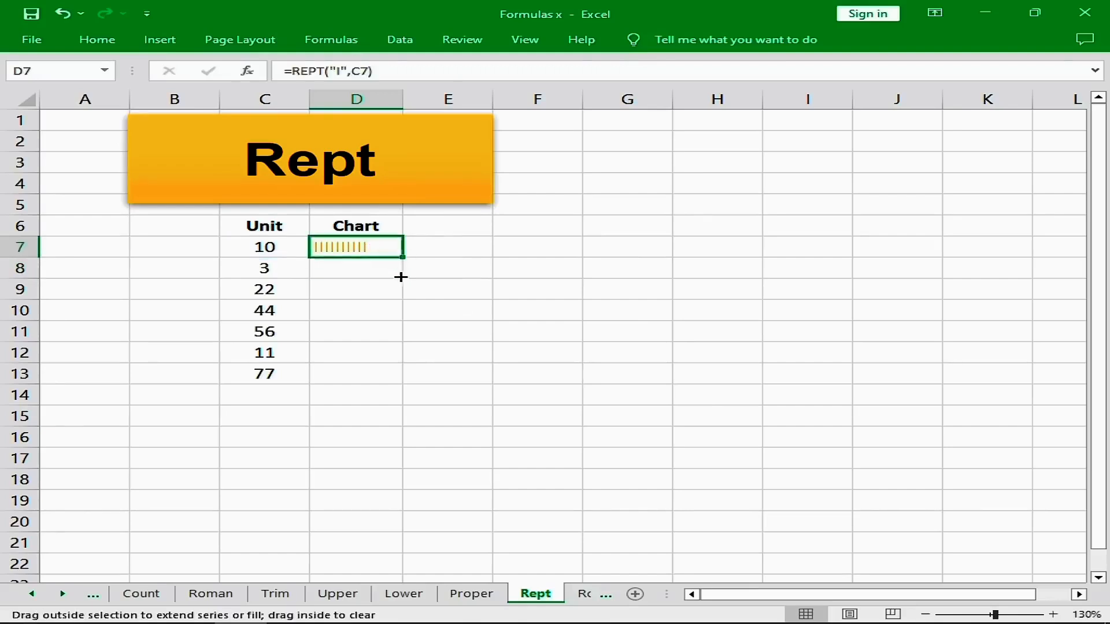
pyautogui.moveTo(400, 277); pyautogui.dragTo(379, 387)
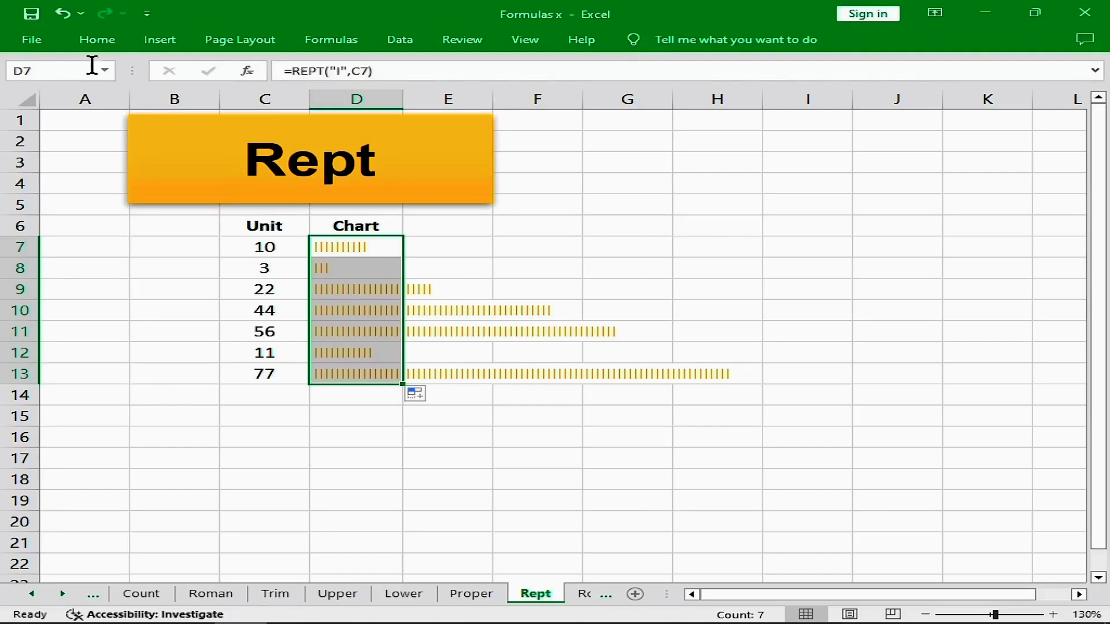
# - Set the font of the Chart cells D7:D13 to Impact and collapse the ribbon
pyautogui.click(97, 40)
pyautogui.click(164, 62)
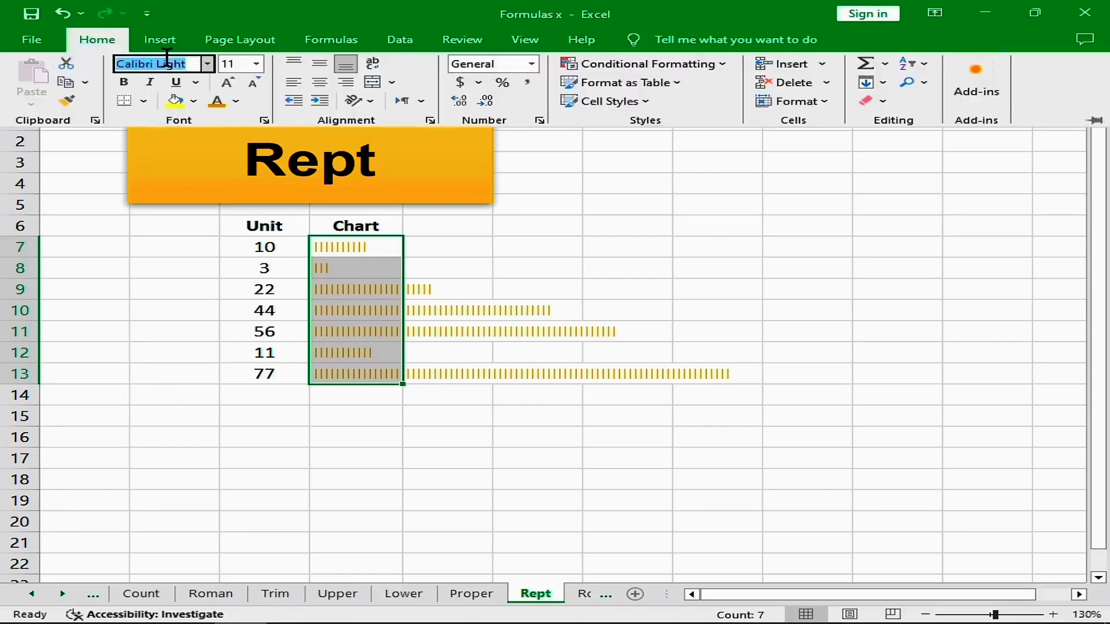
pyautogui.write('Impact')
pyautogui.press('Return')
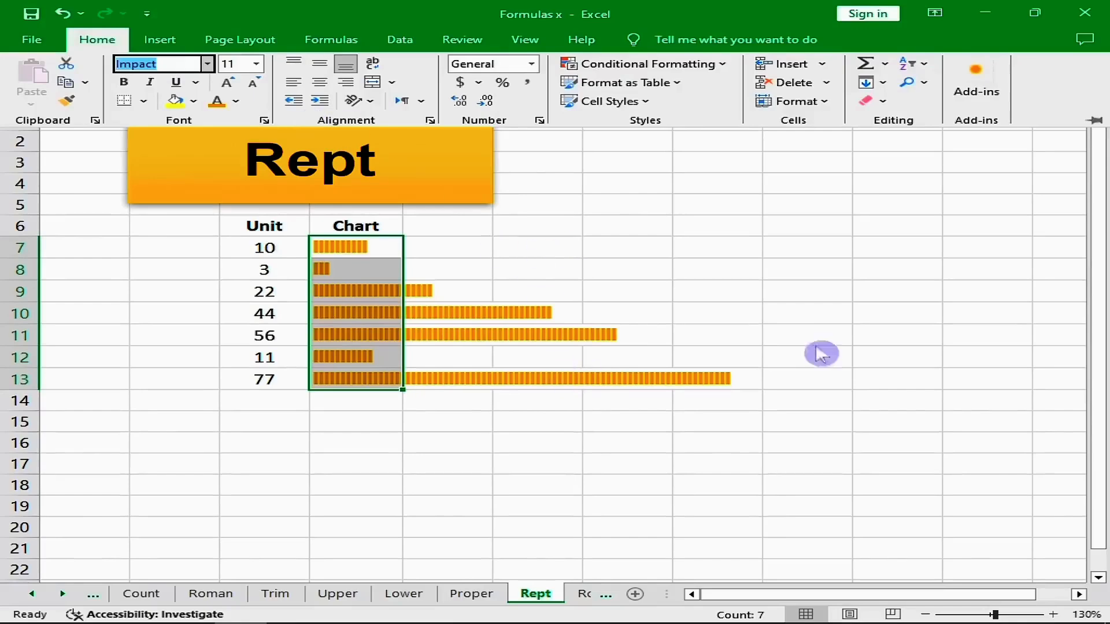
pyautogui.hotkey('ctrl', 'F1')
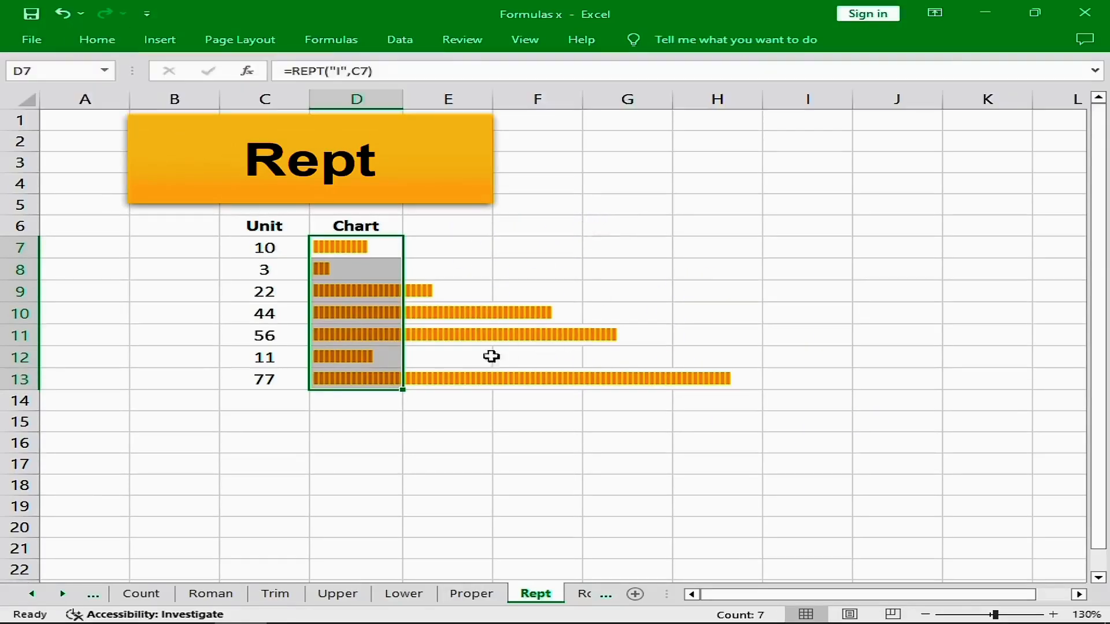
pyautogui.click(355, 430)
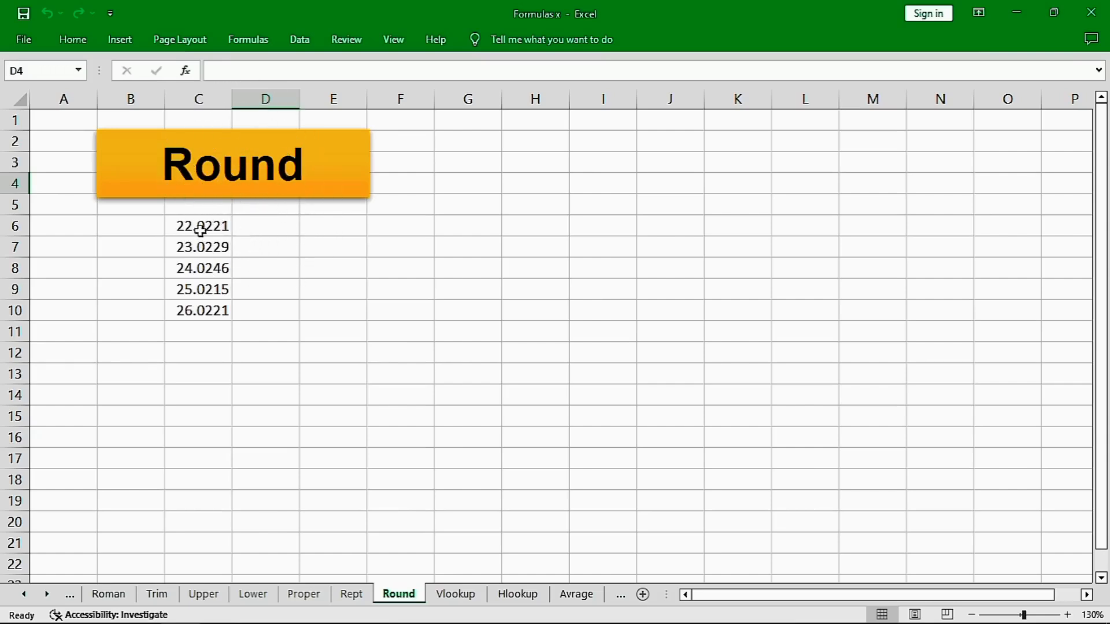
# - On the Round sheet, examine the decimal digits stored in cell C6
pyautogui.click(200, 227)
pyautogui.doubleClick(201, 226)
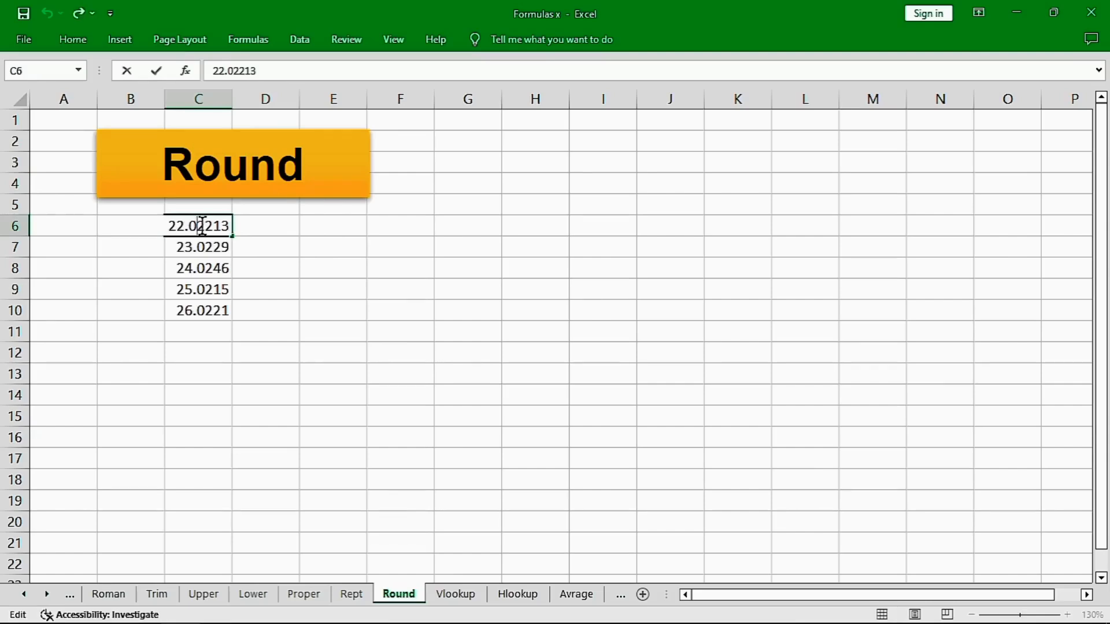
pyautogui.moveTo(190, 226); pyautogui.dragTo(205, 226)
pyautogui.press('Return')
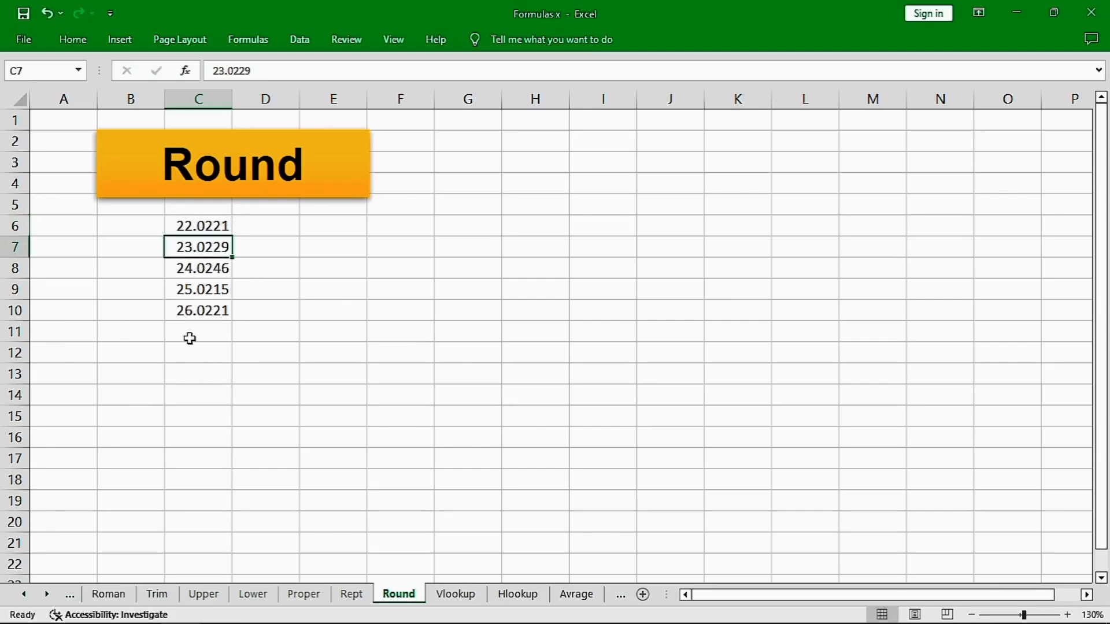
# - Enter =ROUND(C6,2) in cell D6 to round the first number to two decimal places
pyautogui.click(284, 227)
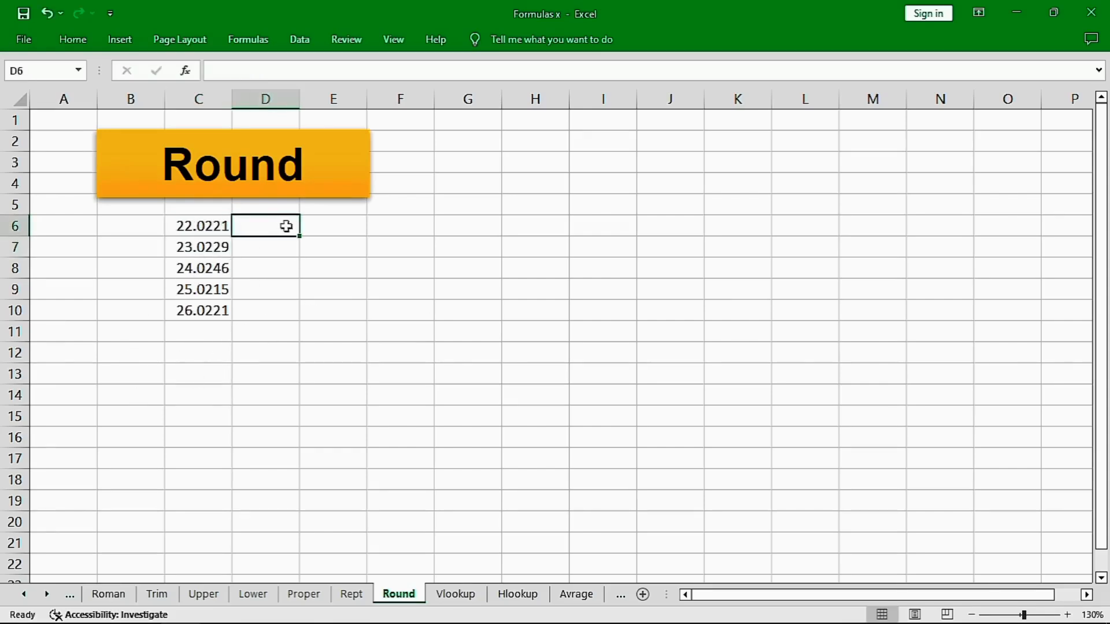
pyautogui.write('=')
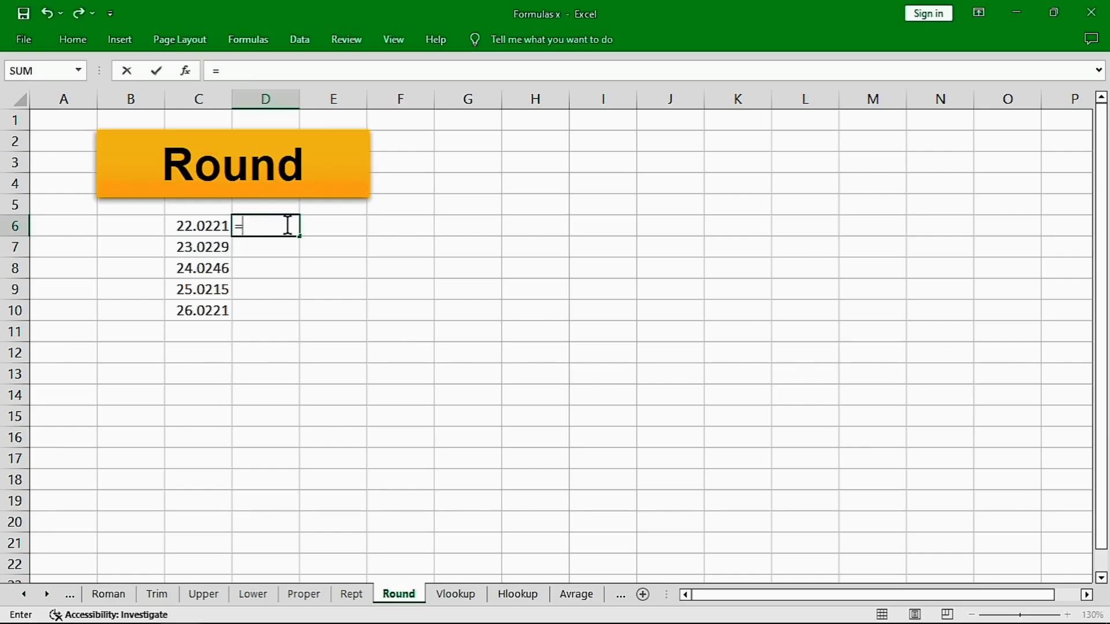
pyautogui.write('round(')
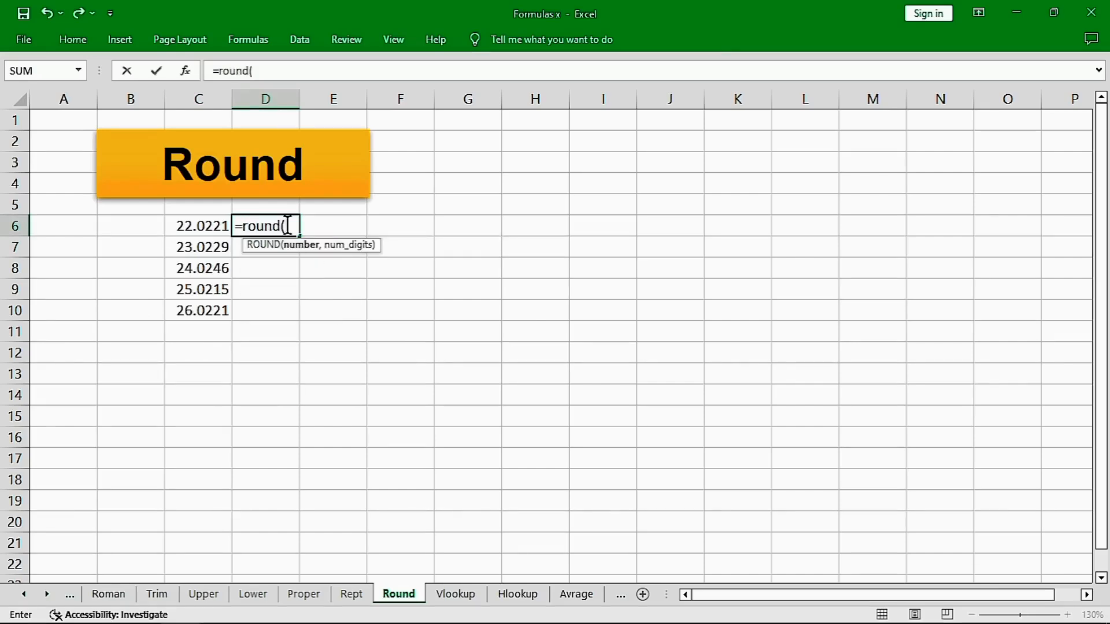
pyautogui.click(199, 224)
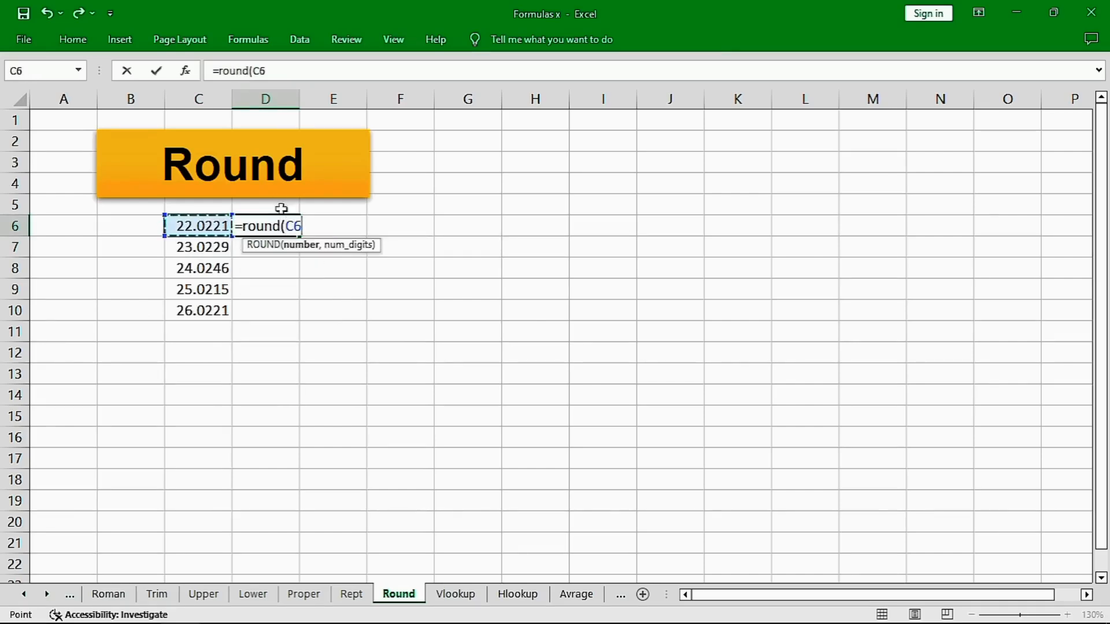
pyautogui.write(',')
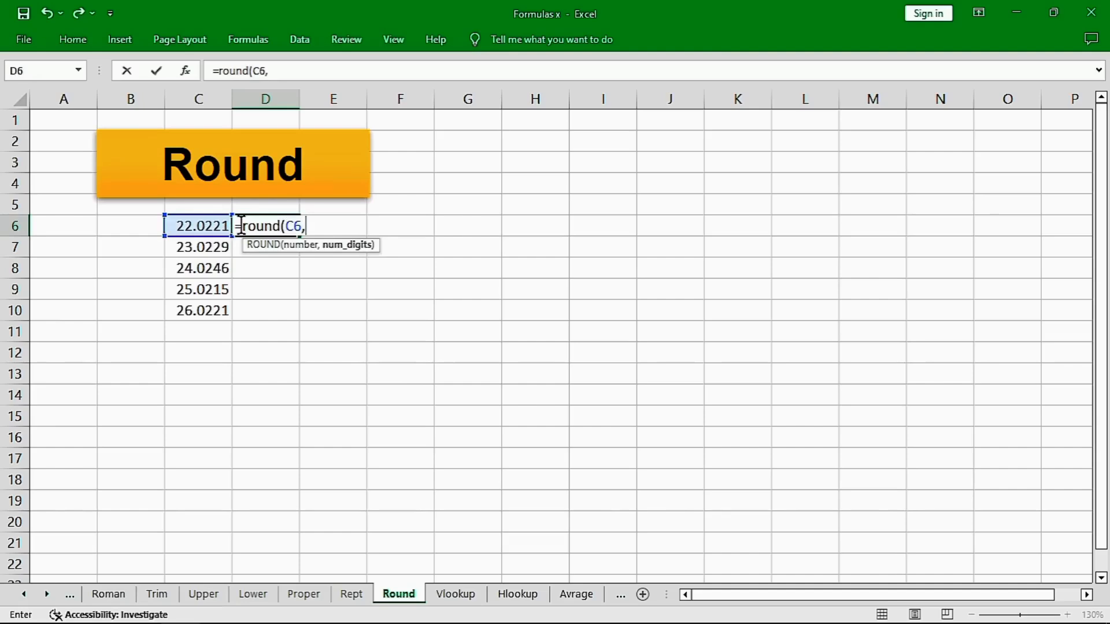
pyautogui.write('2)')
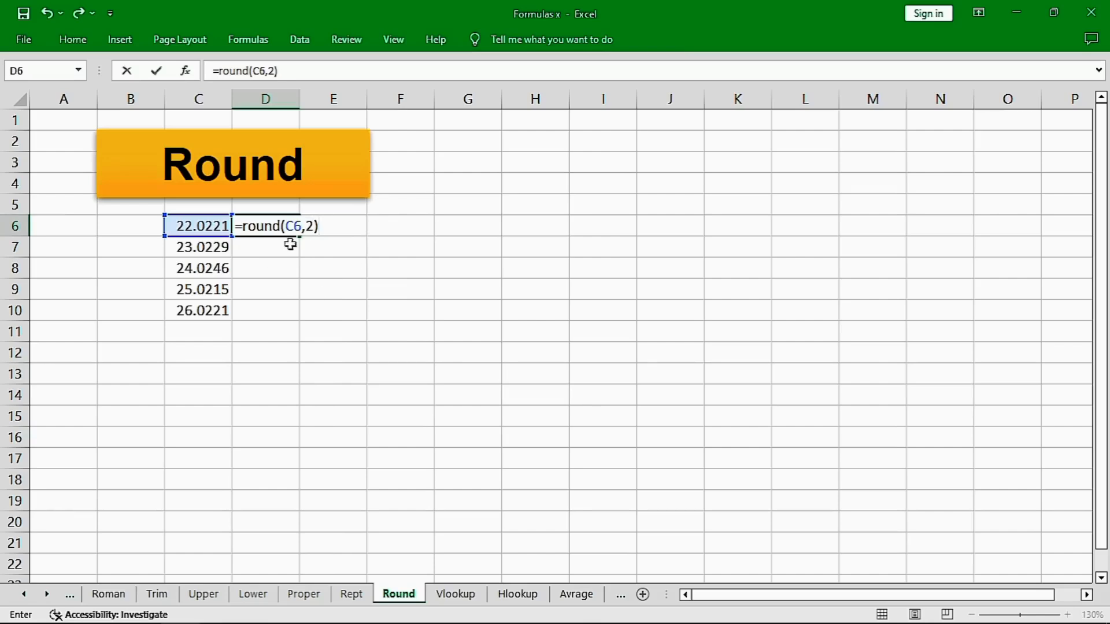
pyautogui.press('Return')
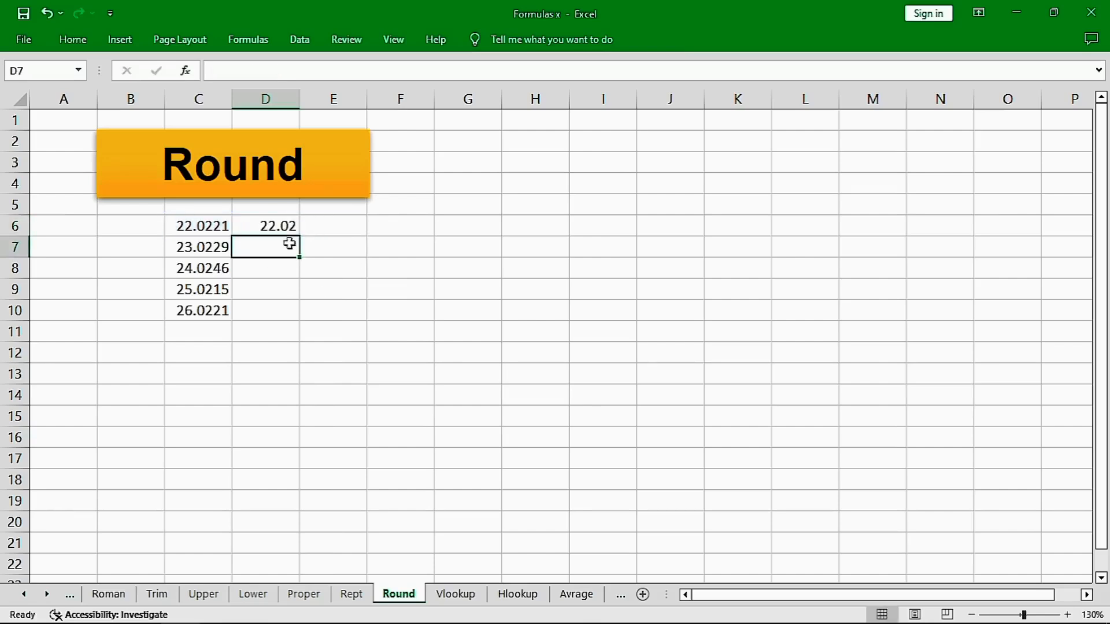
# - Fill the ROUND formula from cell D6 down to D10 for the remaining numbers
pyautogui.click(272, 227)
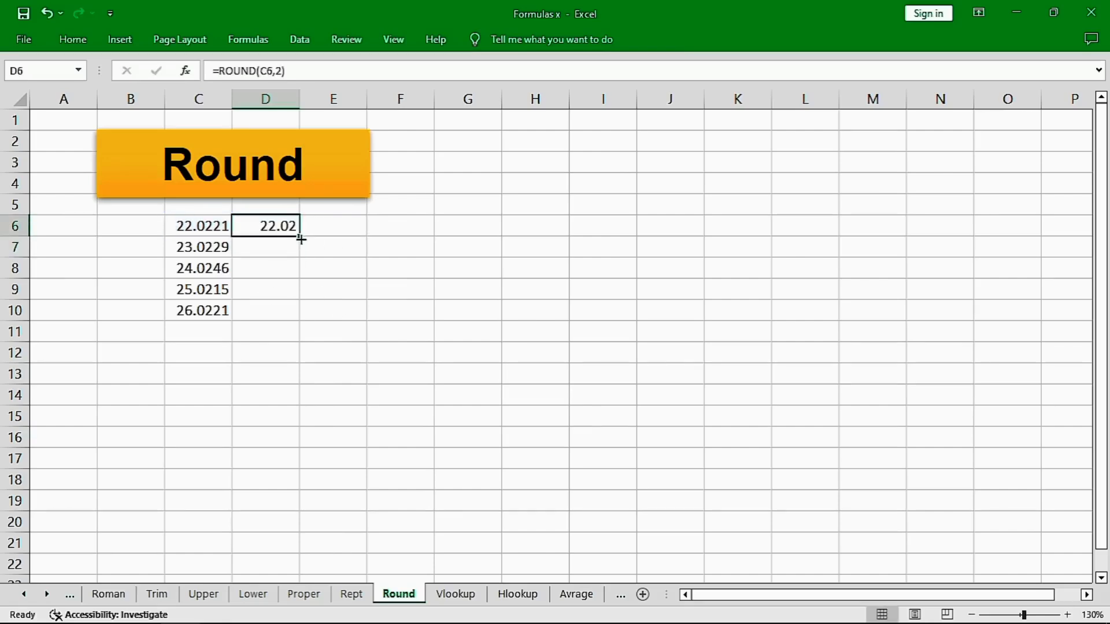
pyautogui.moveTo(299, 237); pyautogui.dragTo(300, 319)
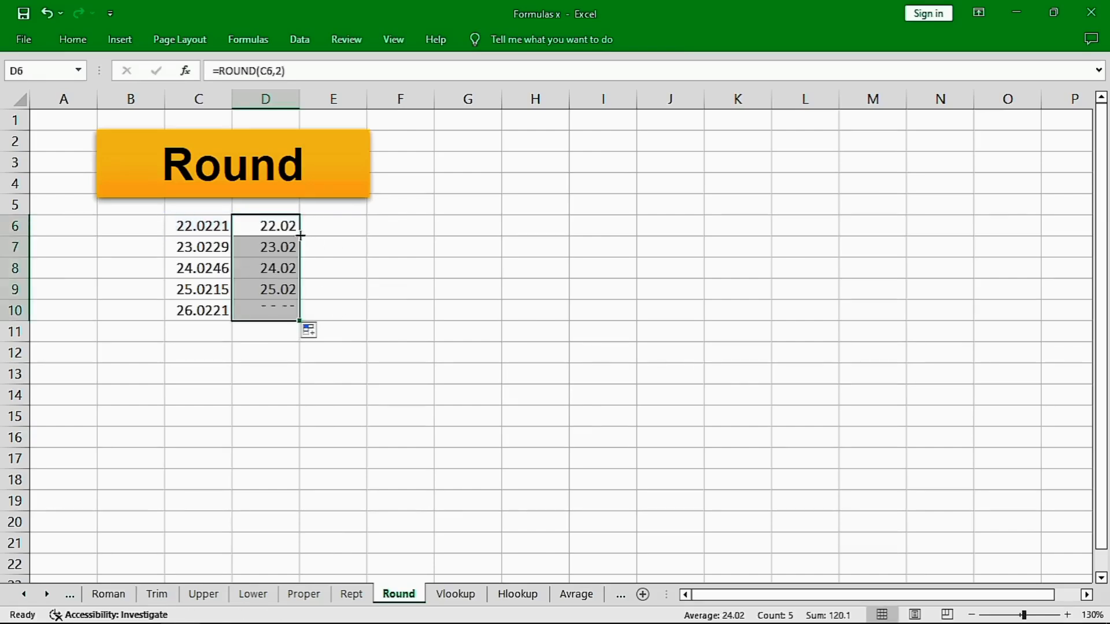
pyautogui.click(333, 269)
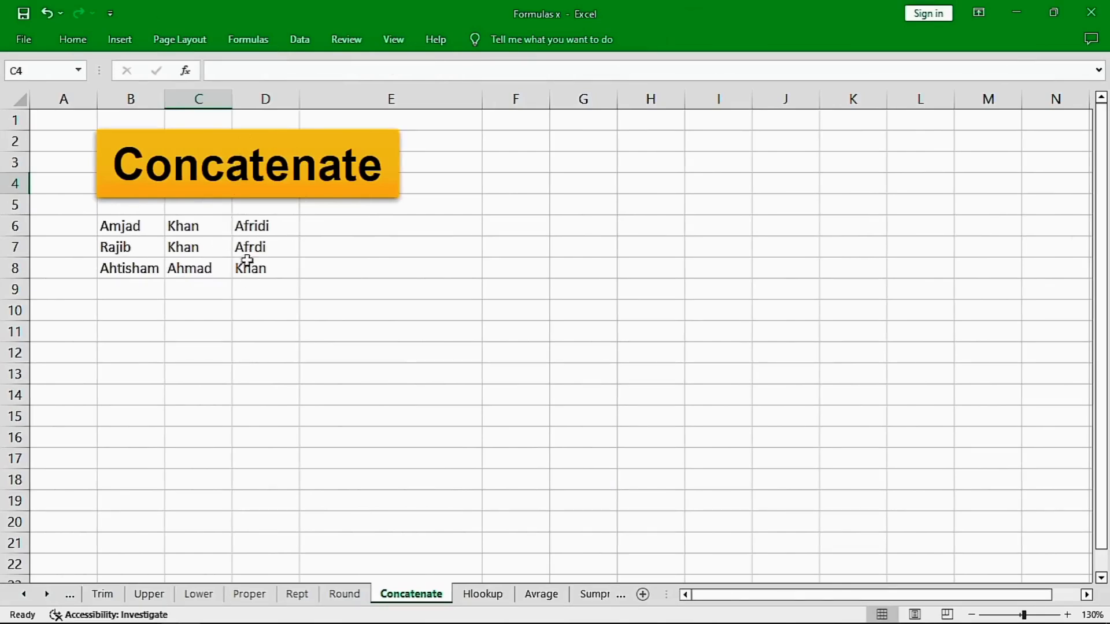
# - On the Concatenate sheet, enter =CONCATENATE(B6,C6,D6) in cell E6 to join the three name parts of the first row
pyautogui.click(377, 228)
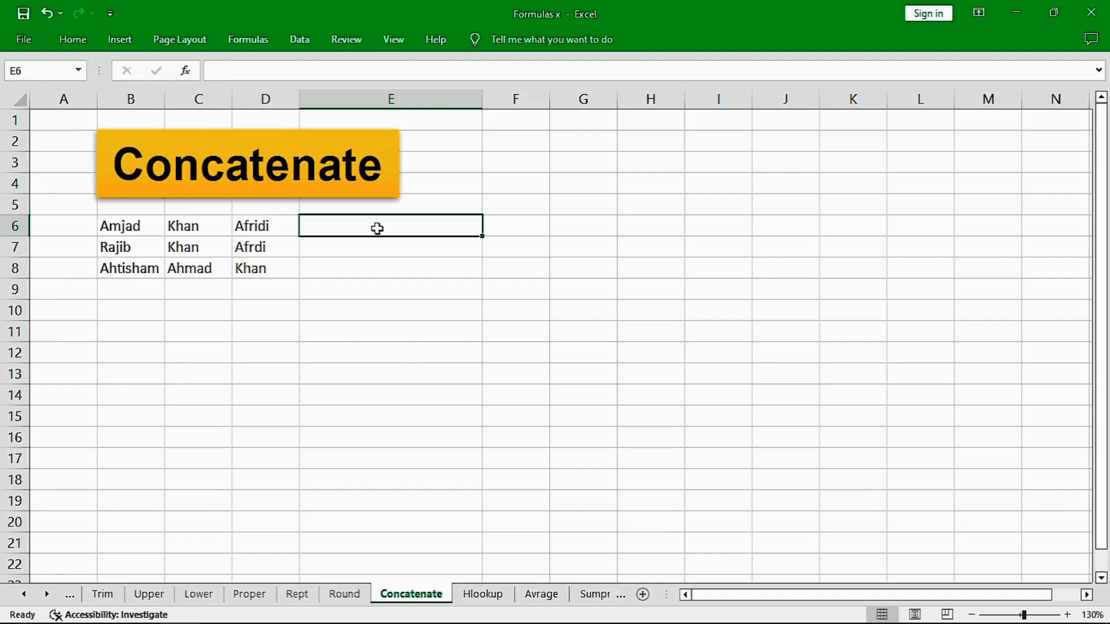
pyautogui.write('=')
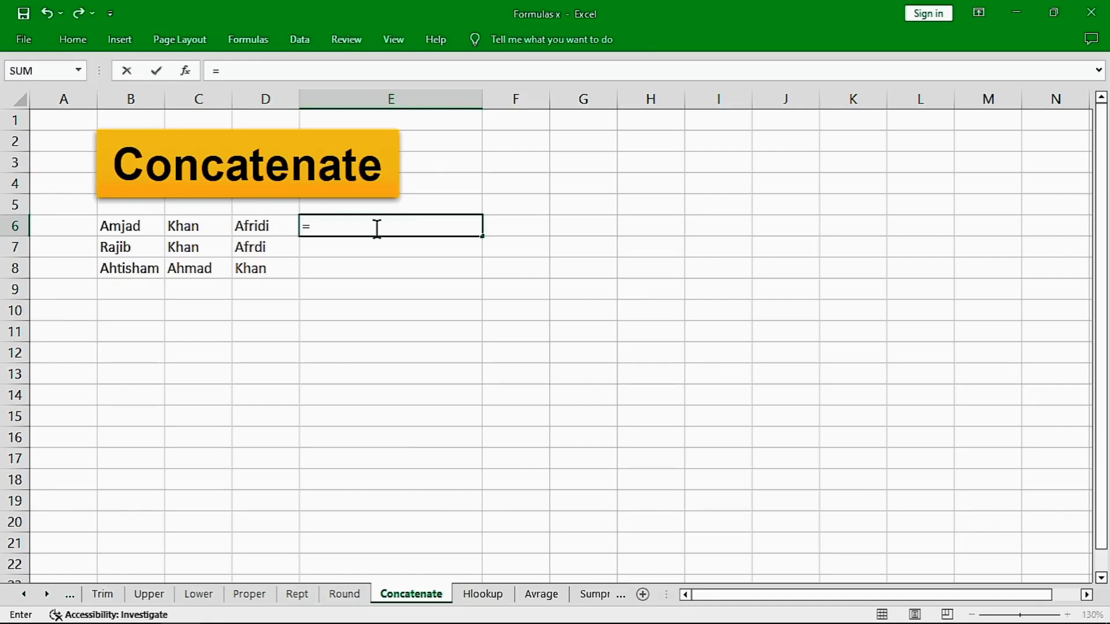
pyautogui.write('Con')
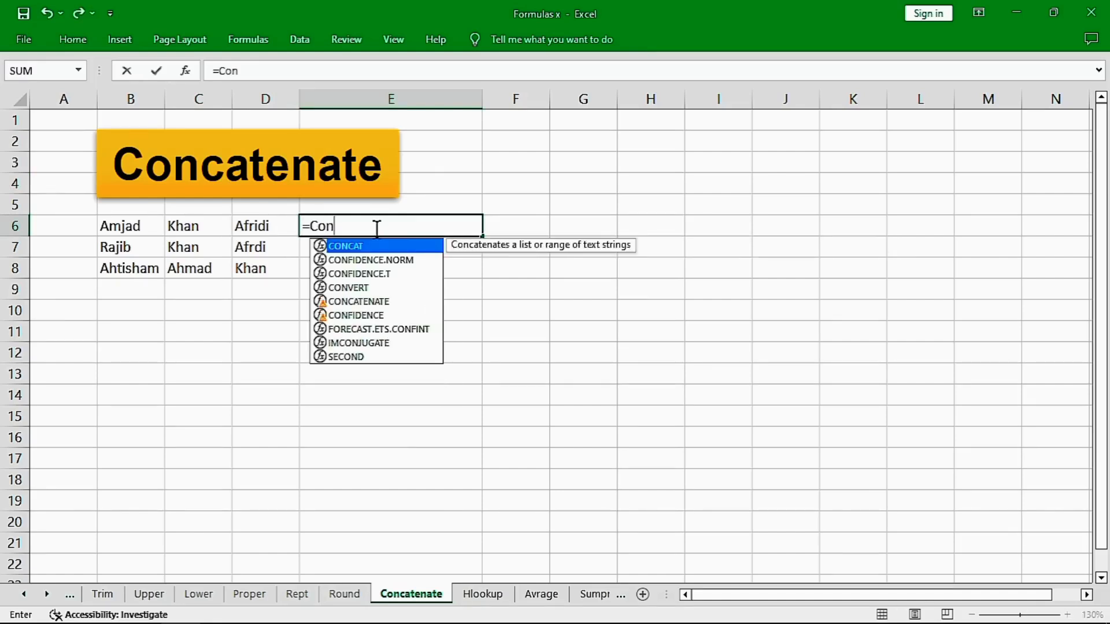
pyautogui.write('catenate(')
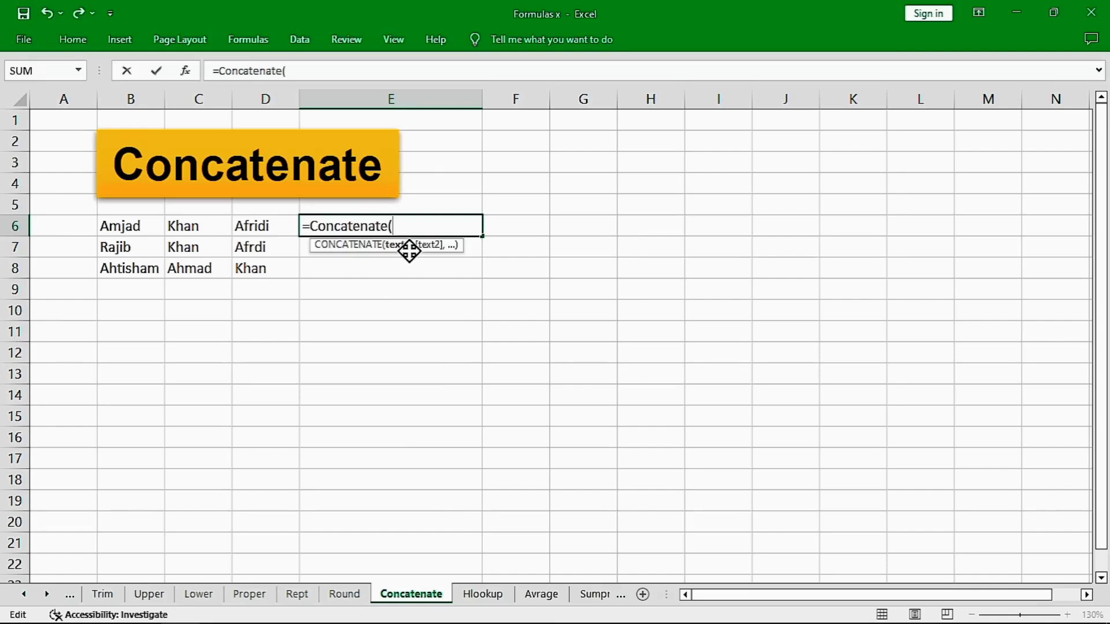
pyautogui.click(120, 226)
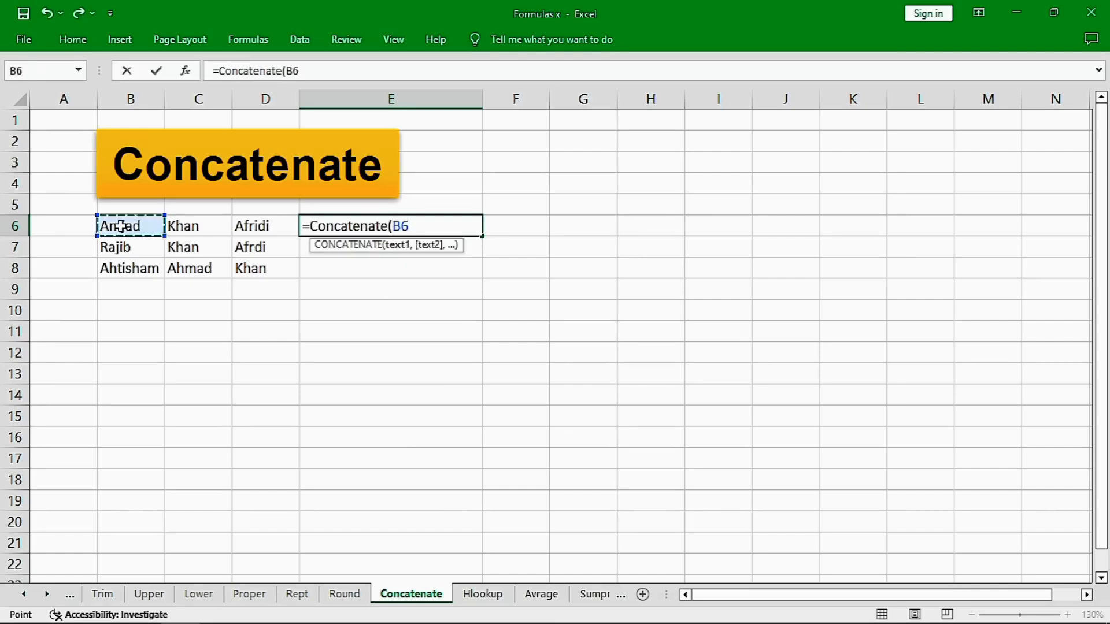
pyautogui.write(',')
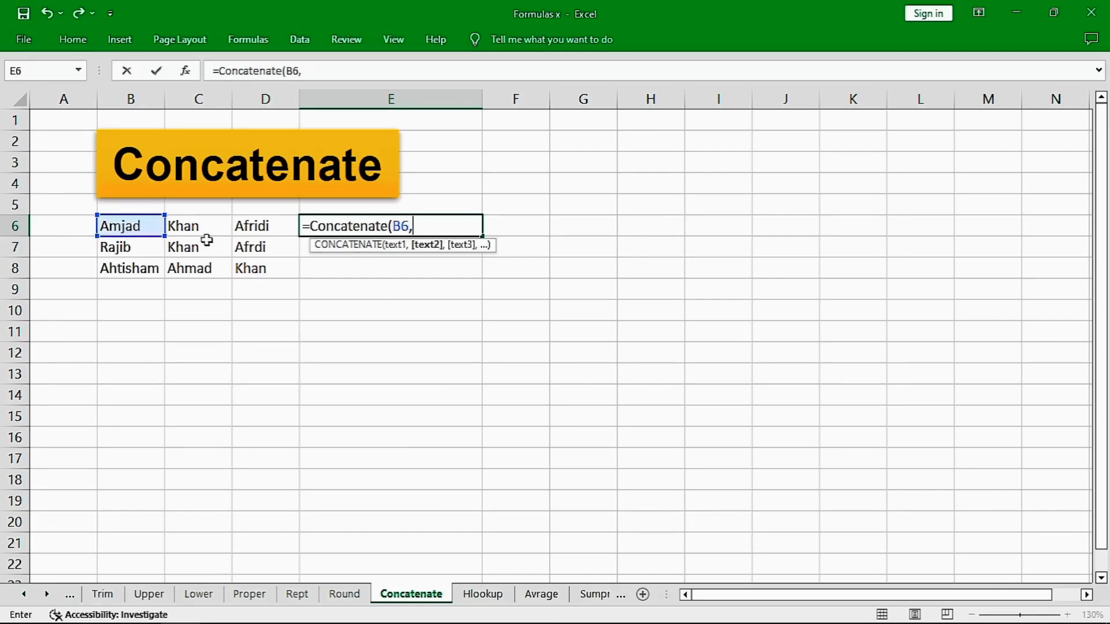
pyautogui.click(192, 227)
pyautogui.write(',')
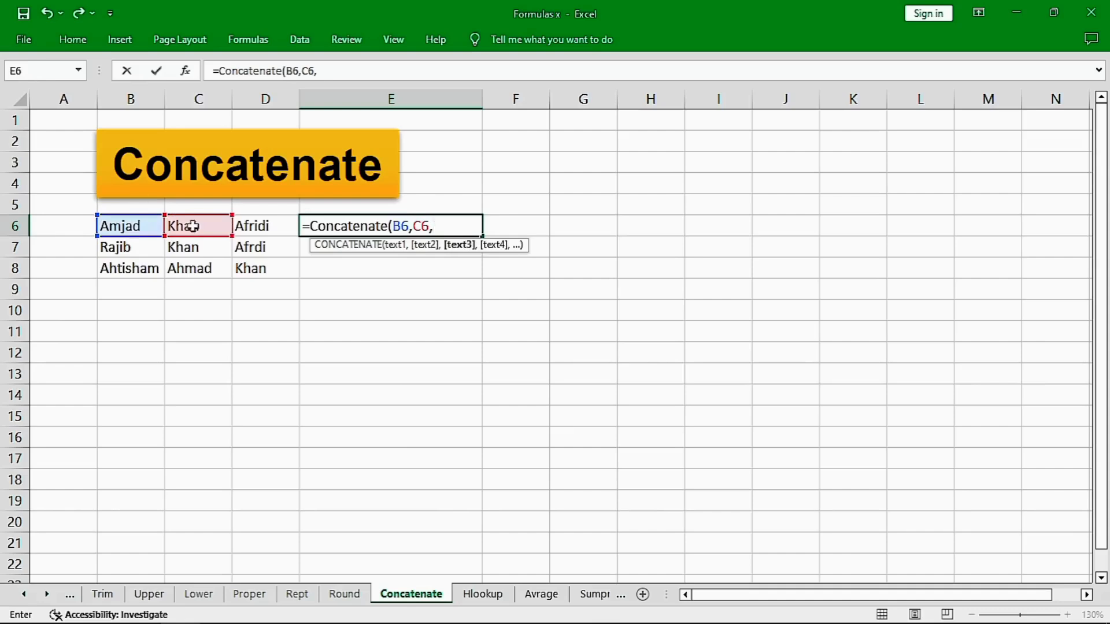
pyautogui.click(251, 218)
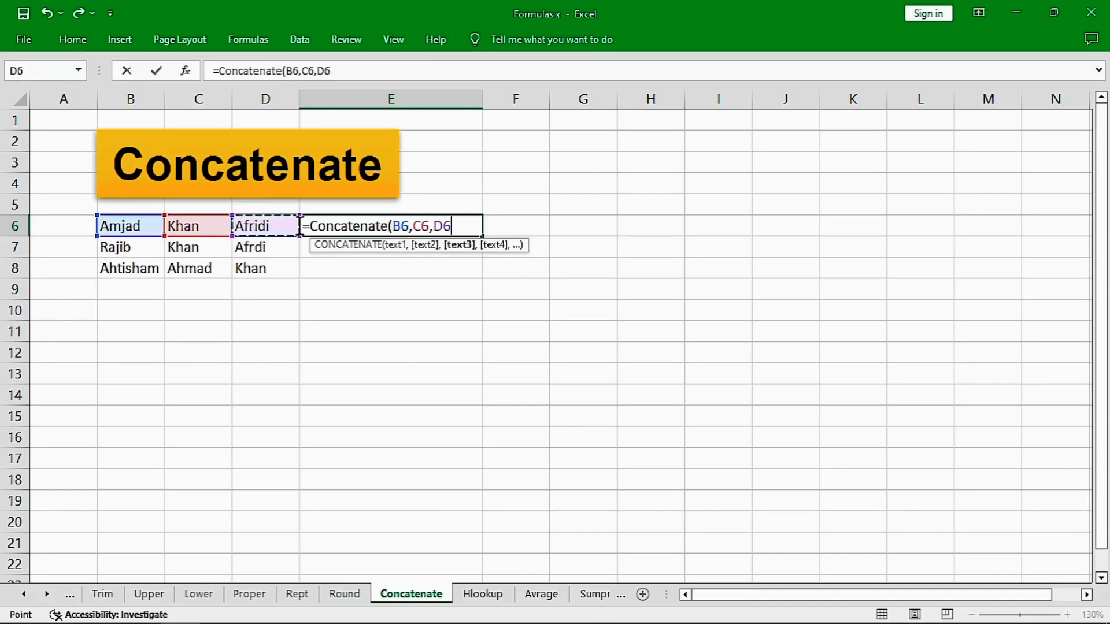
pyautogui.write(')')
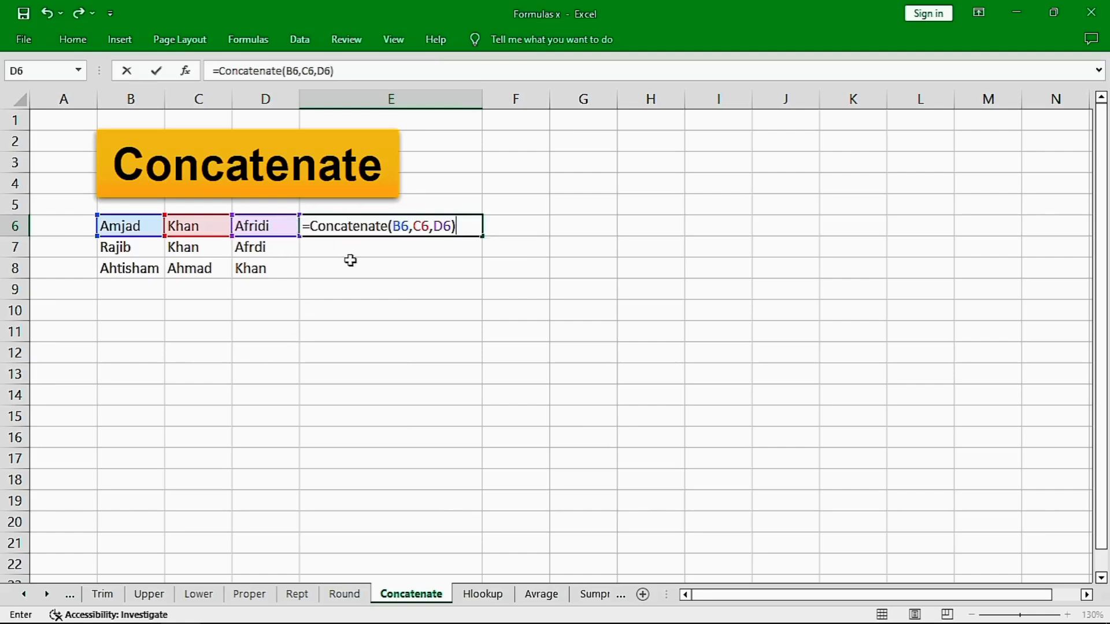
pyautogui.press('Return')
# - Fill the CONCATENATE formula from cell E6 down to E8 for the remaining names
pyautogui.click(408, 225)
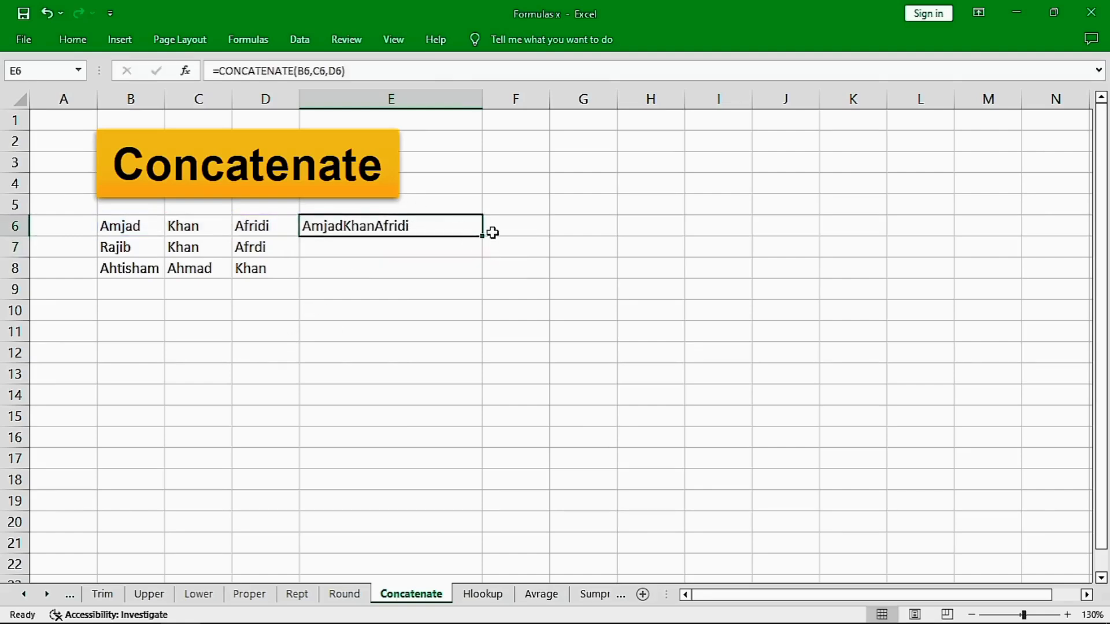
pyautogui.moveTo(485, 237); pyautogui.dragTo(483, 279)
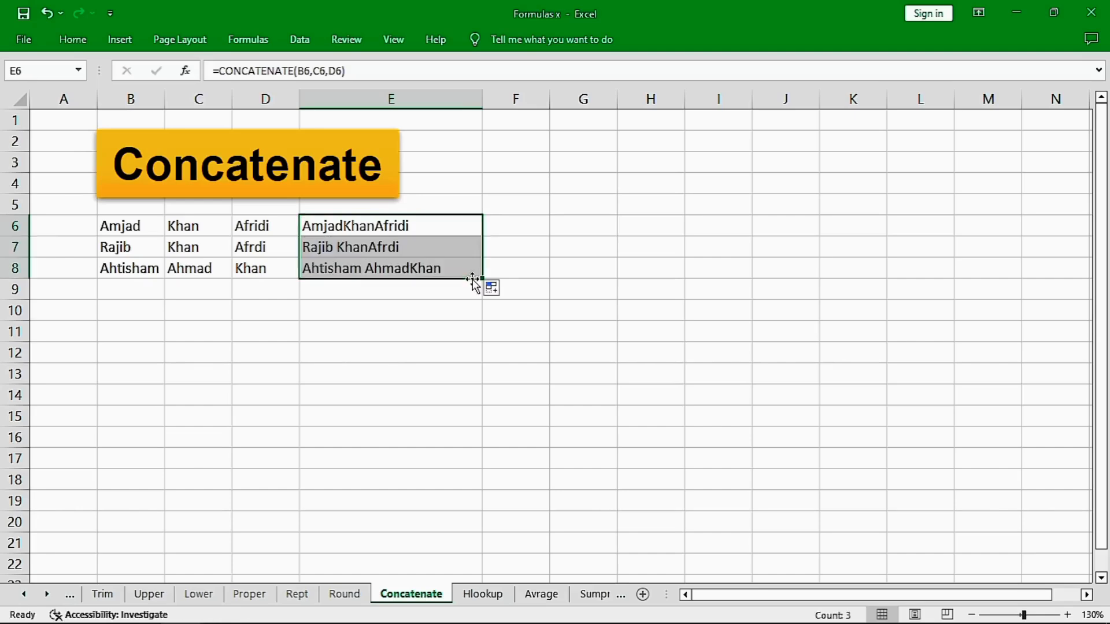
pyautogui.click(436, 339)
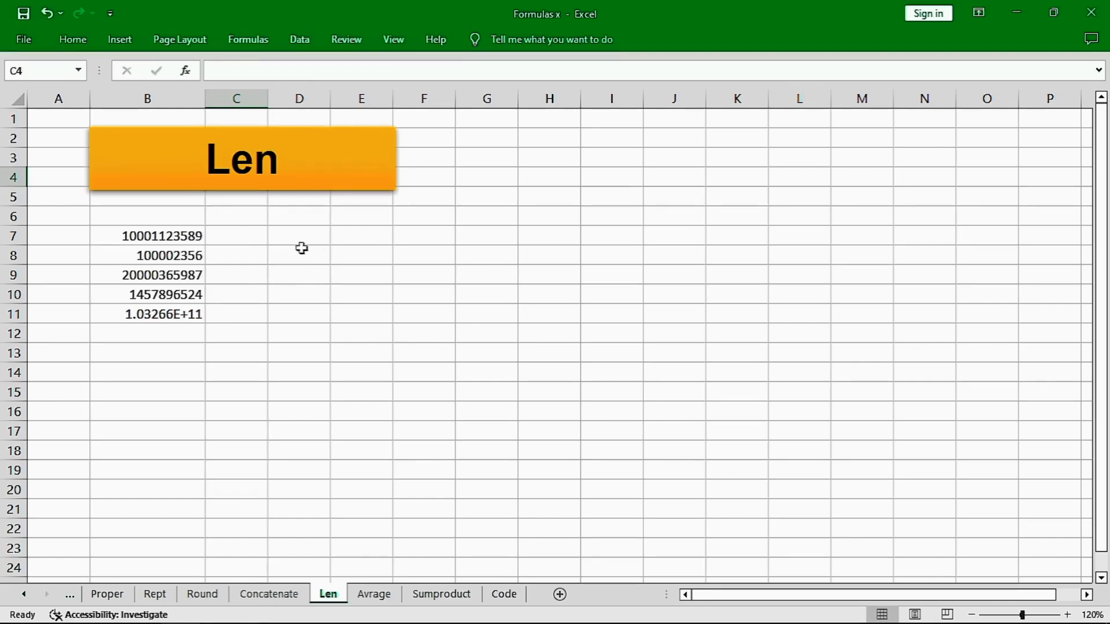
# - On the Len sheet, enter =LEN(B7) in cell D7 to count the characters of the first number
pyautogui.click(287, 228)
pyautogui.write('=')
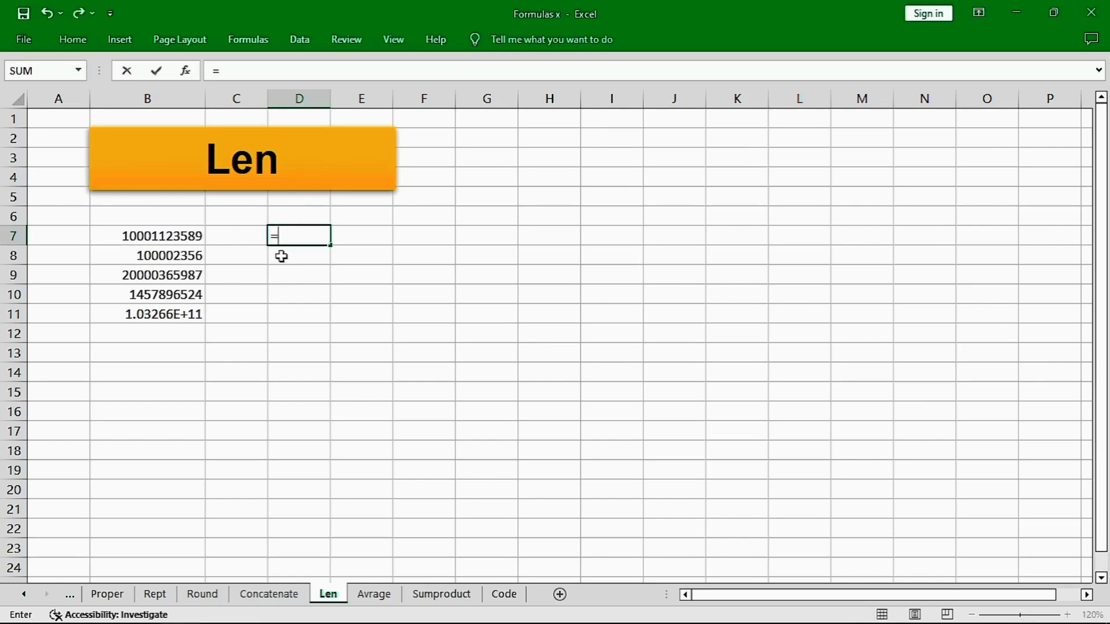
pyautogui.write('len')
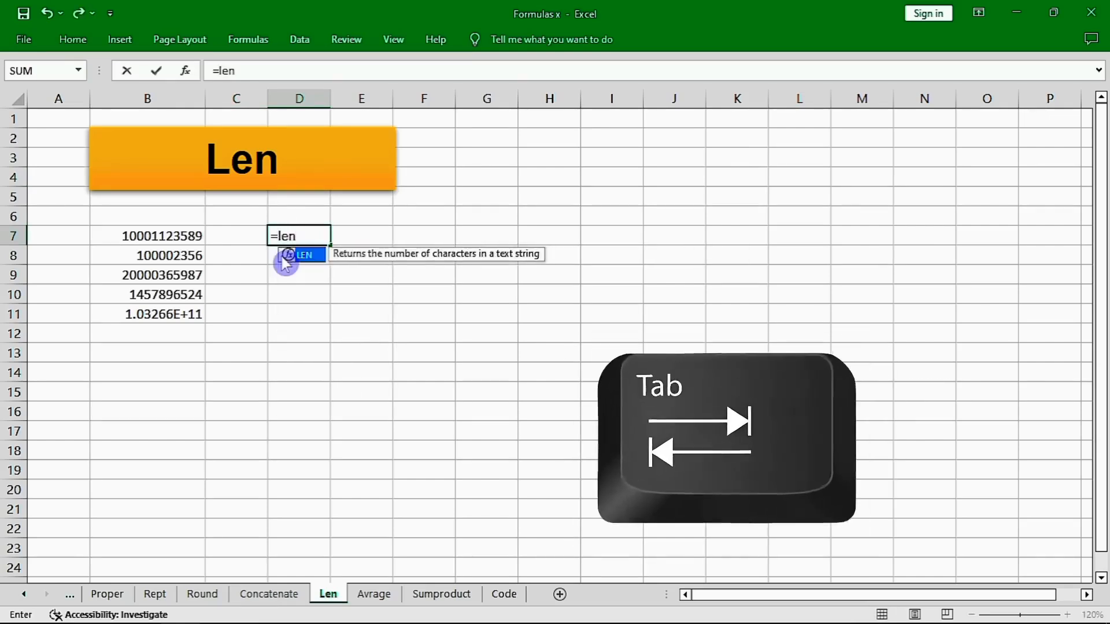
pyautogui.press('Tab')
pyautogui.press('Left')
pyautogui.press('Left')
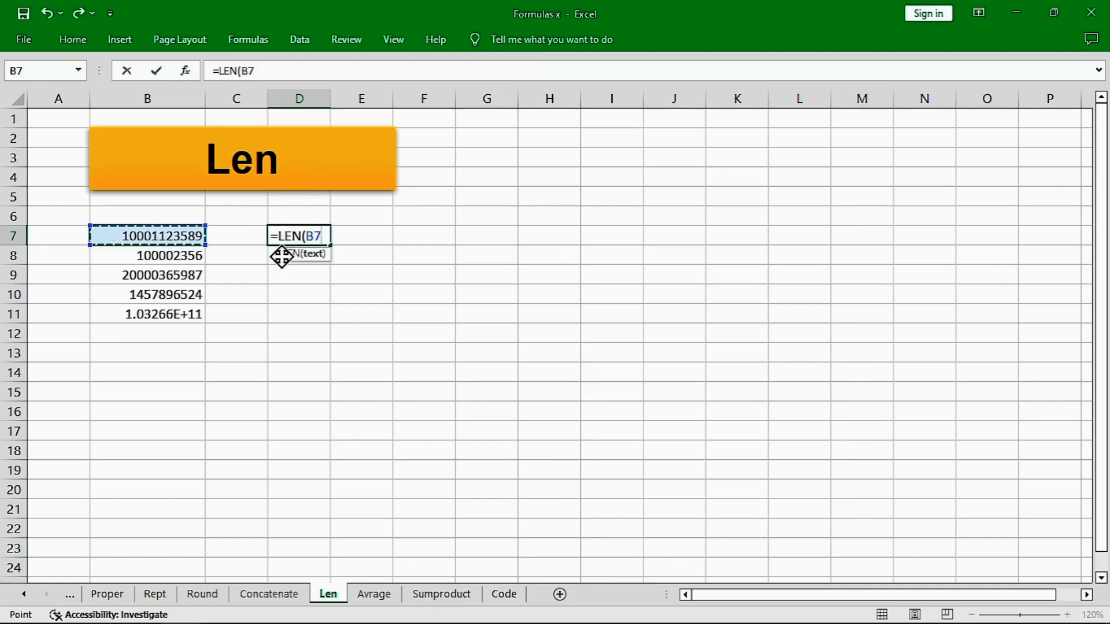
pyautogui.write(')')
pyautogui.press('Return')
pyautogui.press('Return')
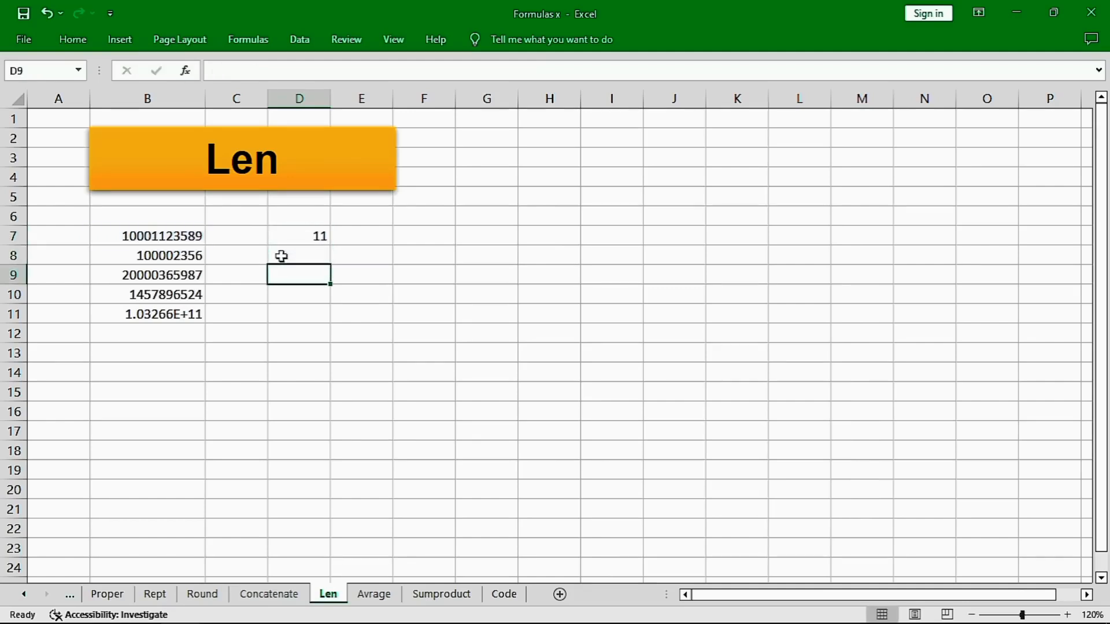
# - Fill the LEN formula from cell D7 down to D11 for the remaining numbers
pyautogui.click(322, 237)
pyautogui.moveTo(330, 247); pyautogui.dragTo(311, 320)
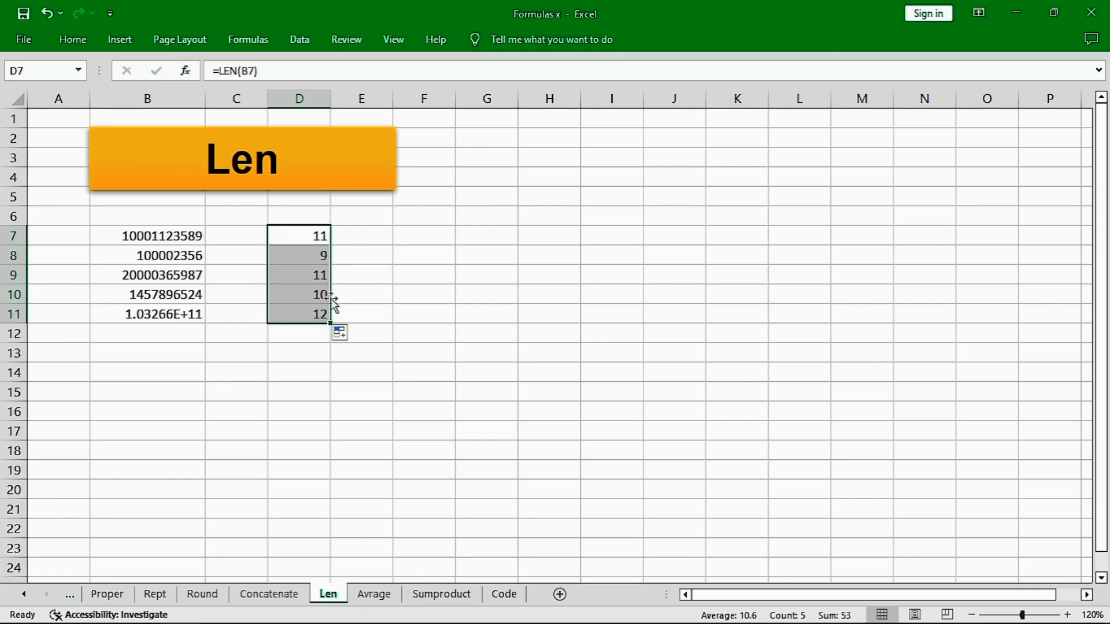
pyautogui.click(383, 258)
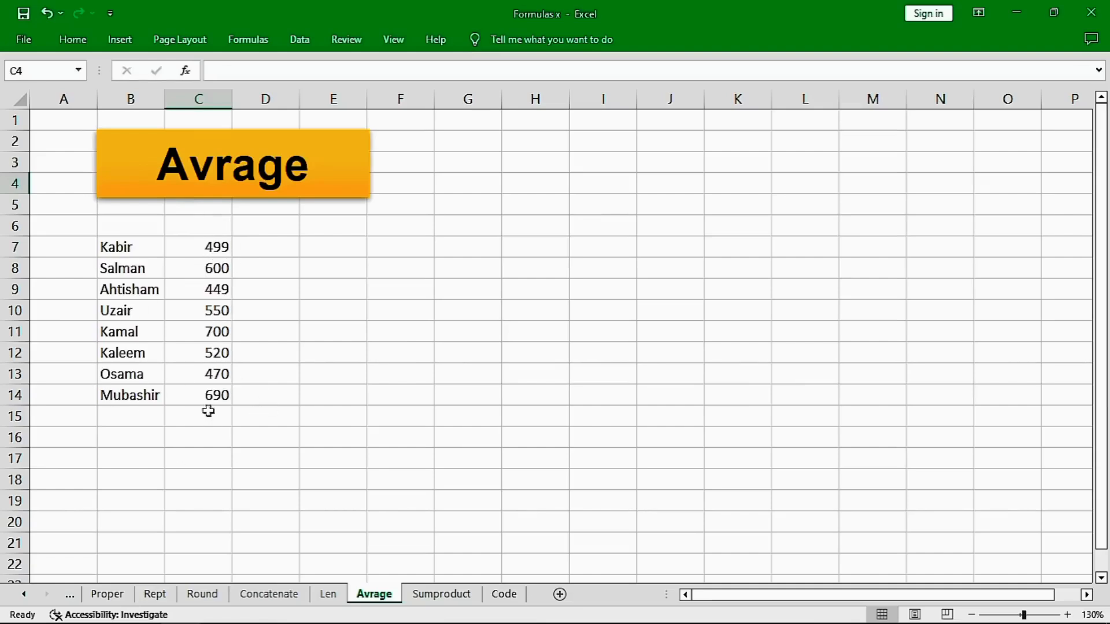
# - On the Avrage sheet, enter =AVERAGE(C7:C14) in cell C16 to average the values in column C
pyautogui.click(195, 437)
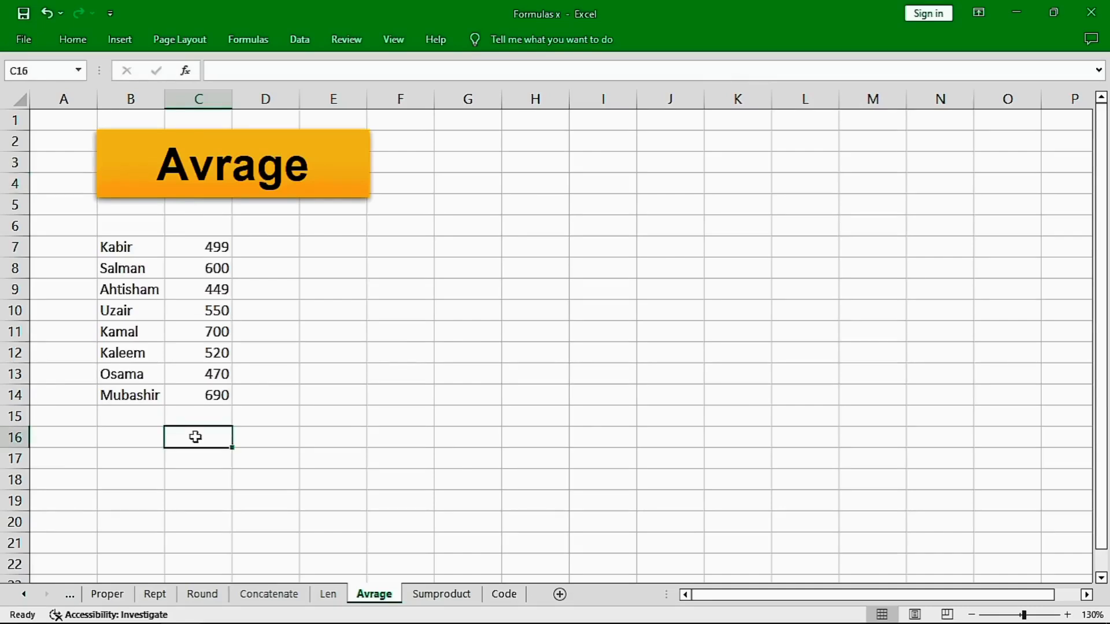
pyautogui.write('=')
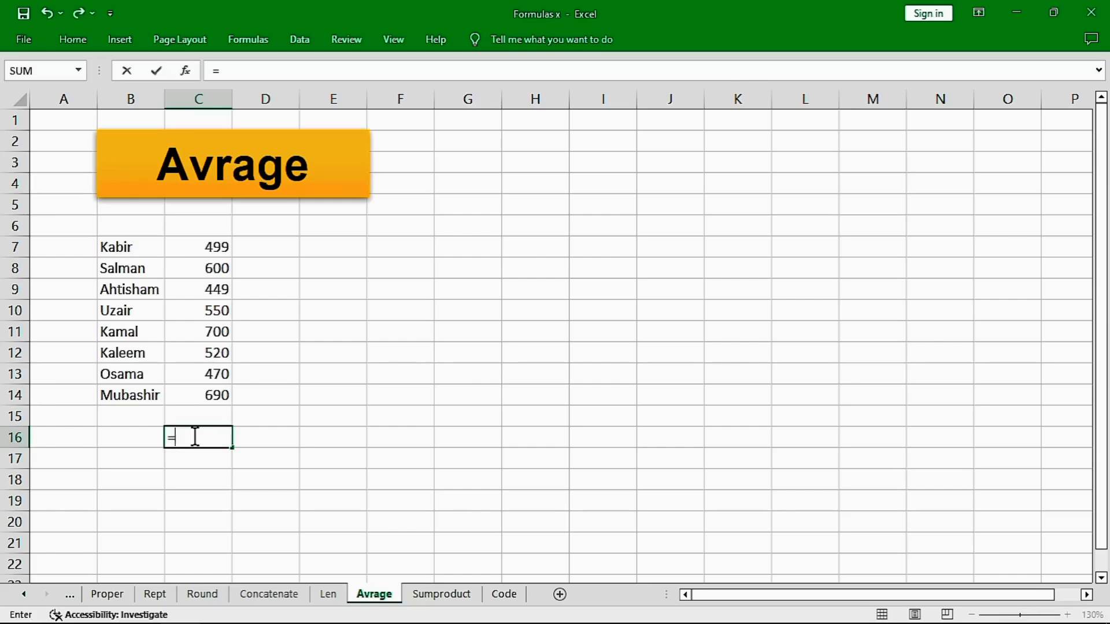
pyautogui.write('average')
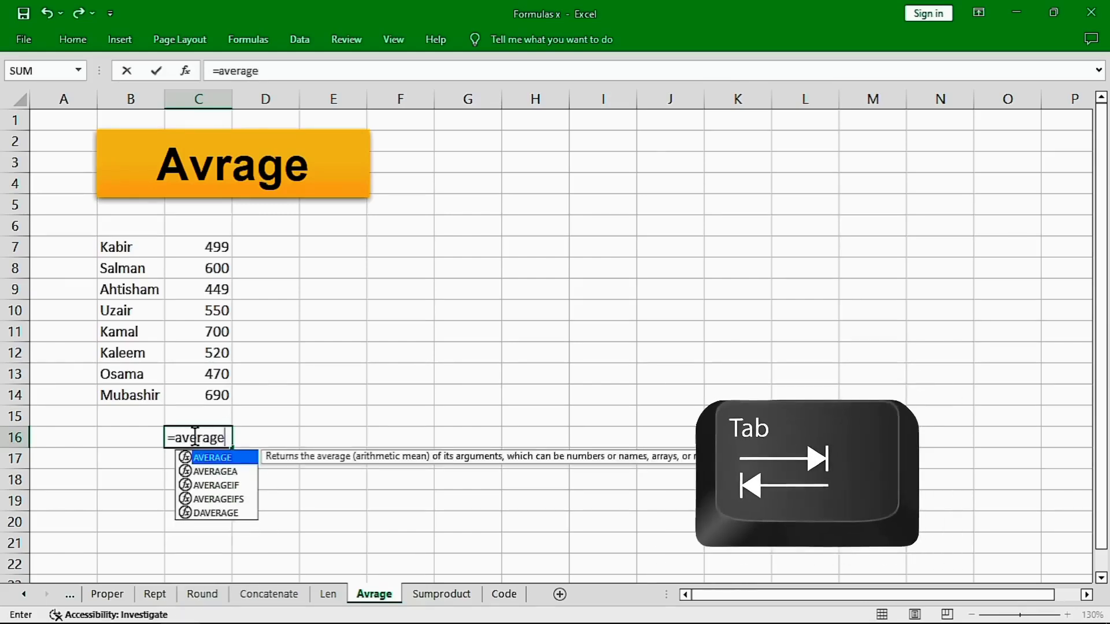
pyautogui.press('Tab')
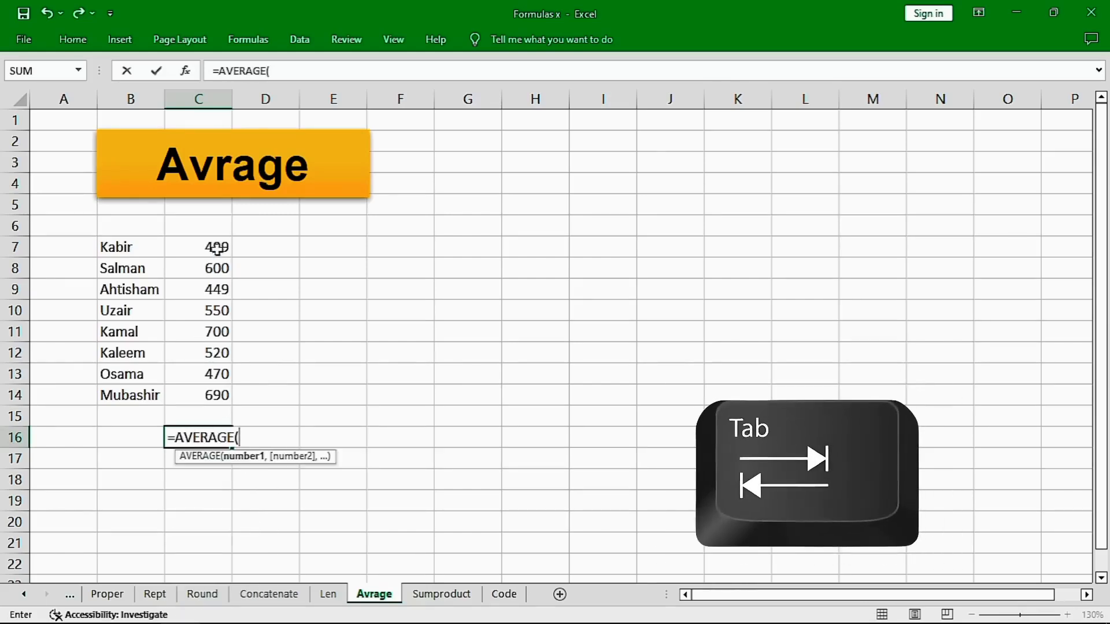
pyautogui.moveTo(215, 248); pyautogui.dragTo(215, 391)
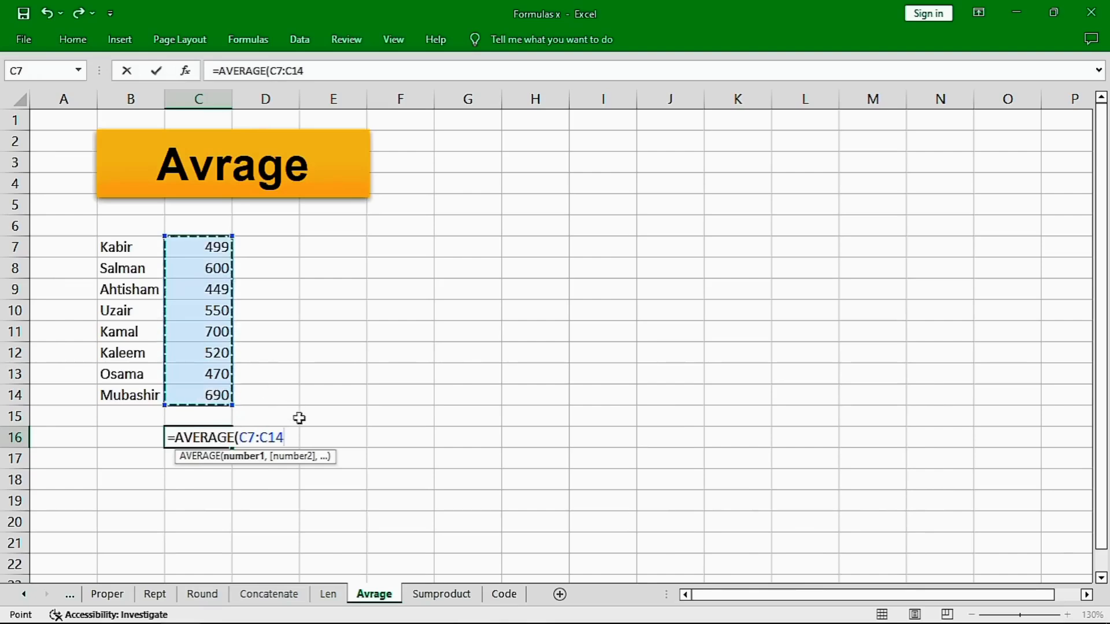
pyautogui.write(')')
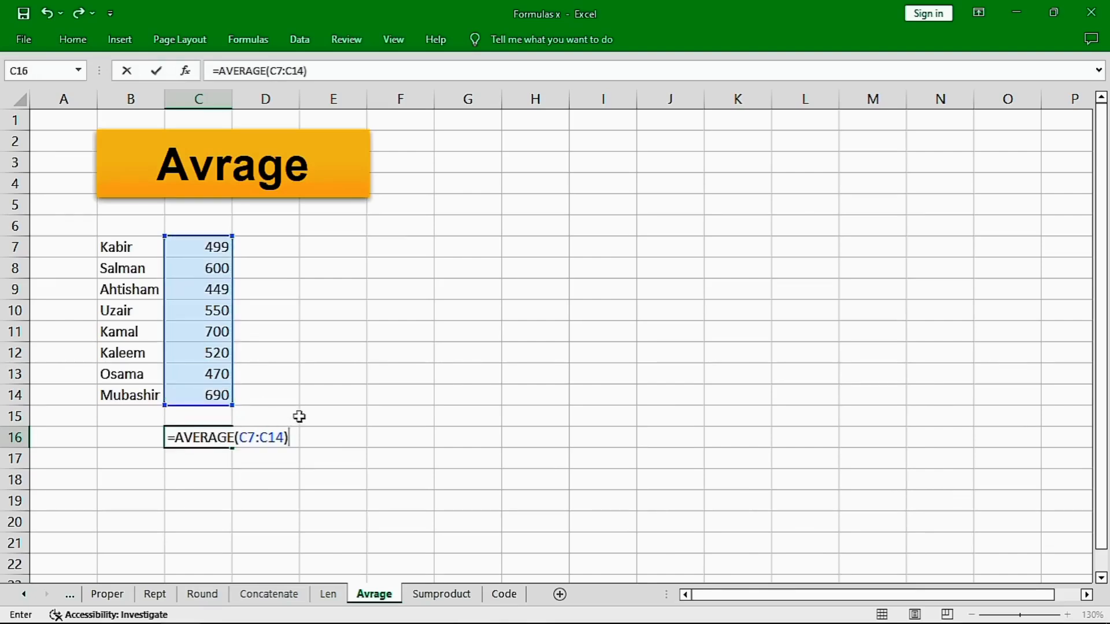
pyautogui.press('Return')
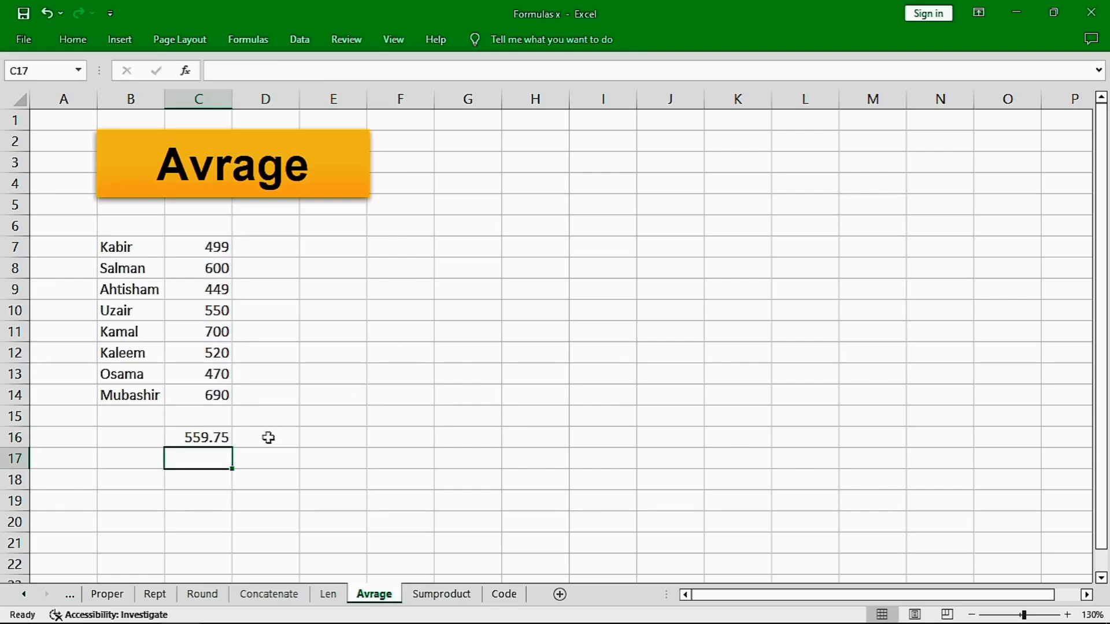
pyautogui.click(220, 450)
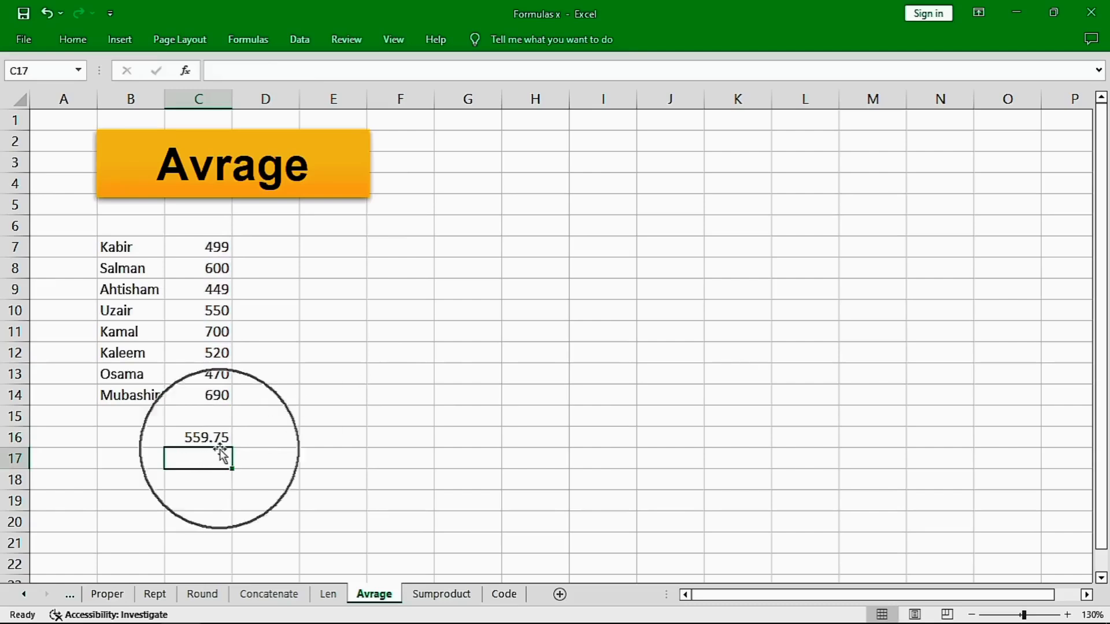
pyautogui.click(220, 451)
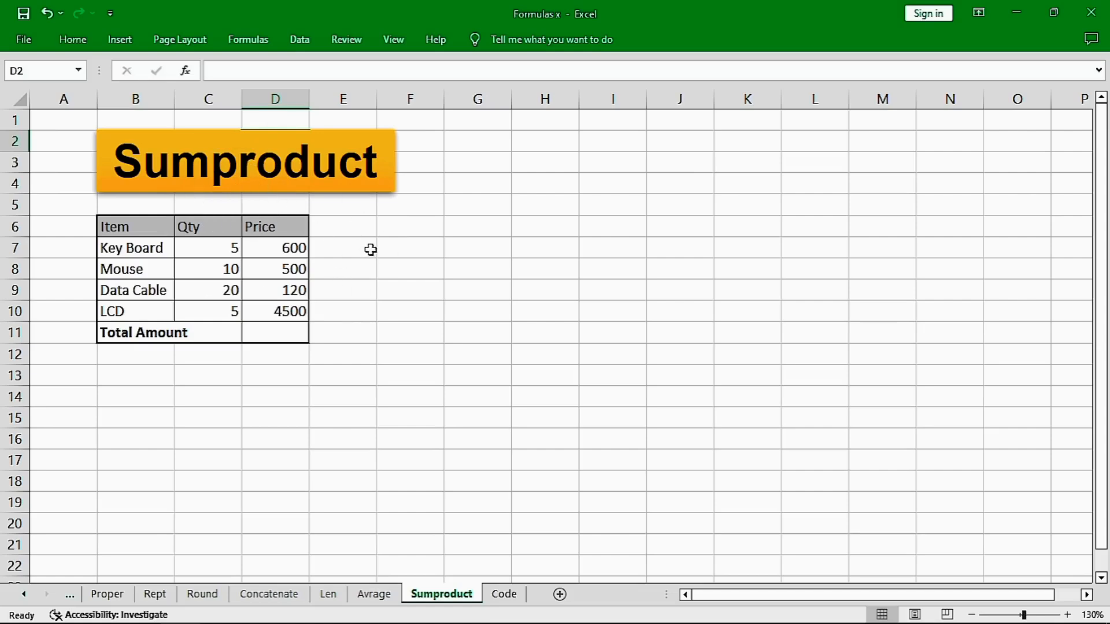
# - On the Sumproduct sheet, examine the item, quantity and price entries in the table from B7 to D11
pyautogui.click(135, 250)
pyautogui.click(234, 249)
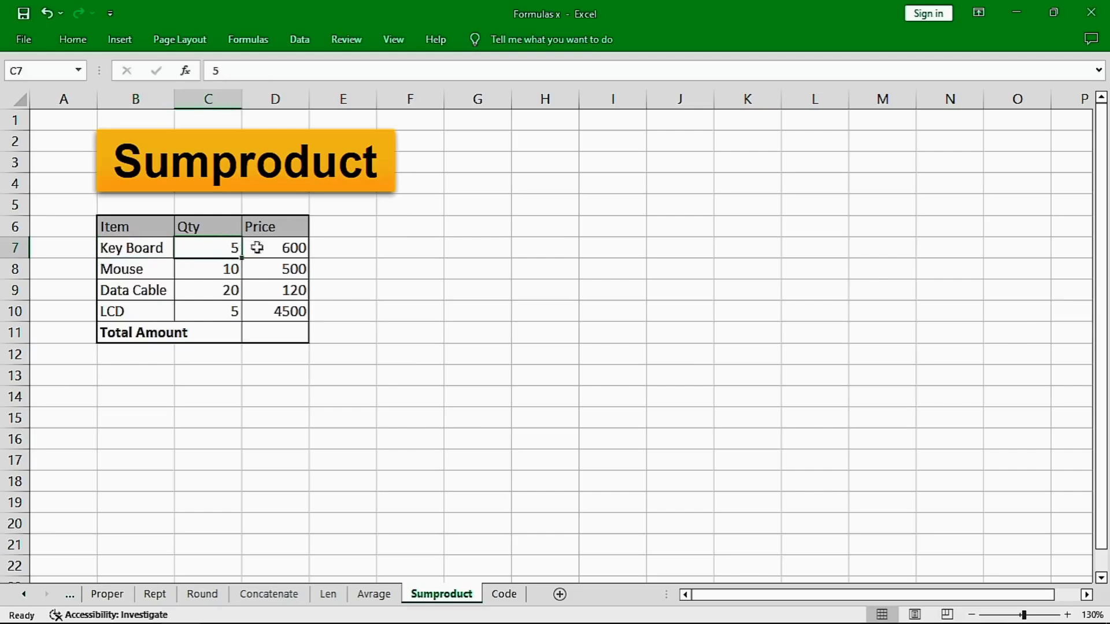
pyautogui.click(301, 247)
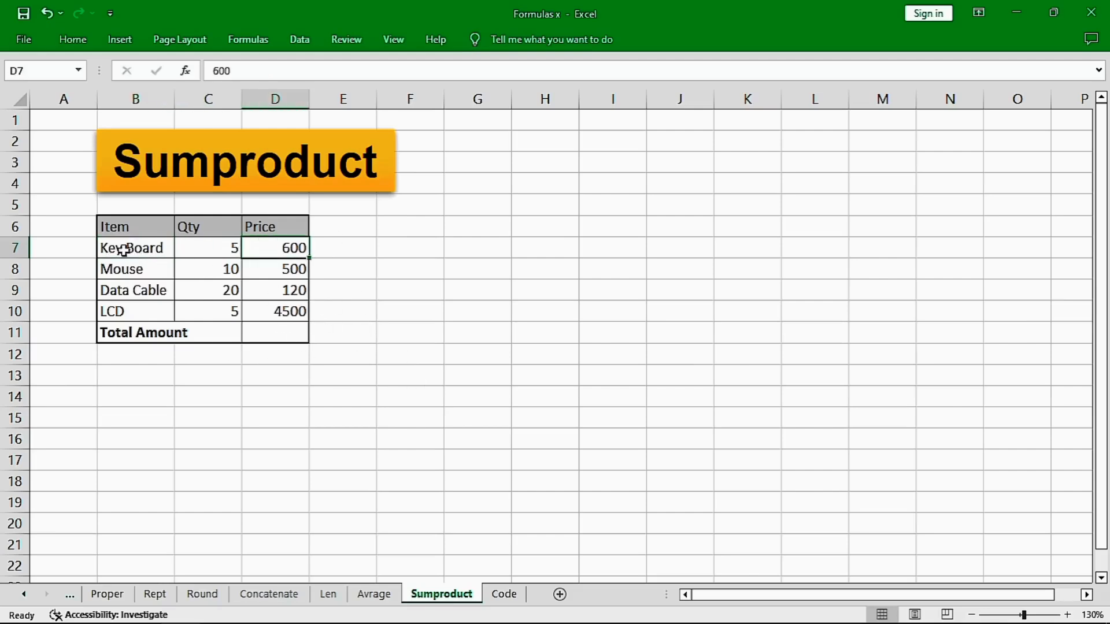
pyautogui.moveTo(123, 250); pyautogui.dragTo(260, 316)
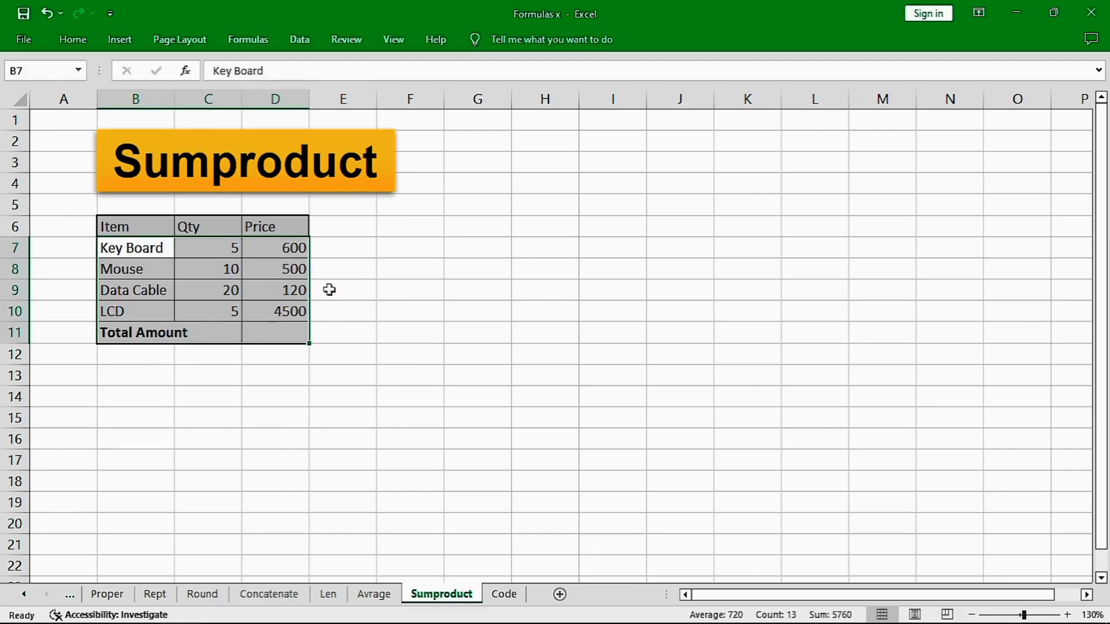
pyautogui.click(408, 319)
# - Enter =SUMPRODUCT(C7:C10,D7:D10) in cell D11 to total the quantities multiplied by their prices
pyautogui.click(284, 331)
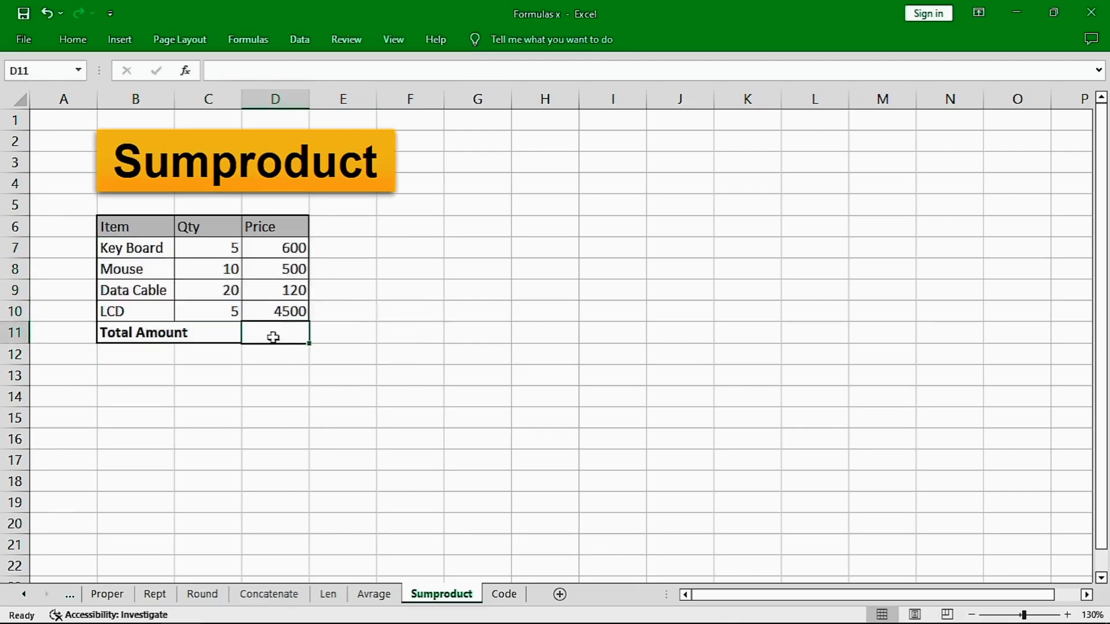
pyautogui.write('=')
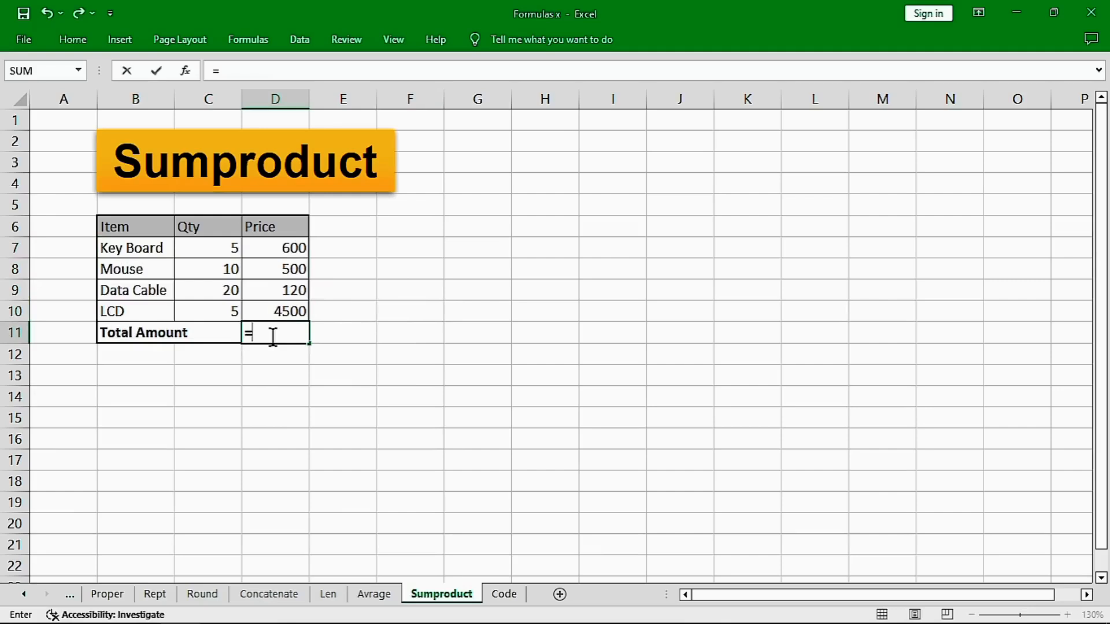
pyautogui.write('su')
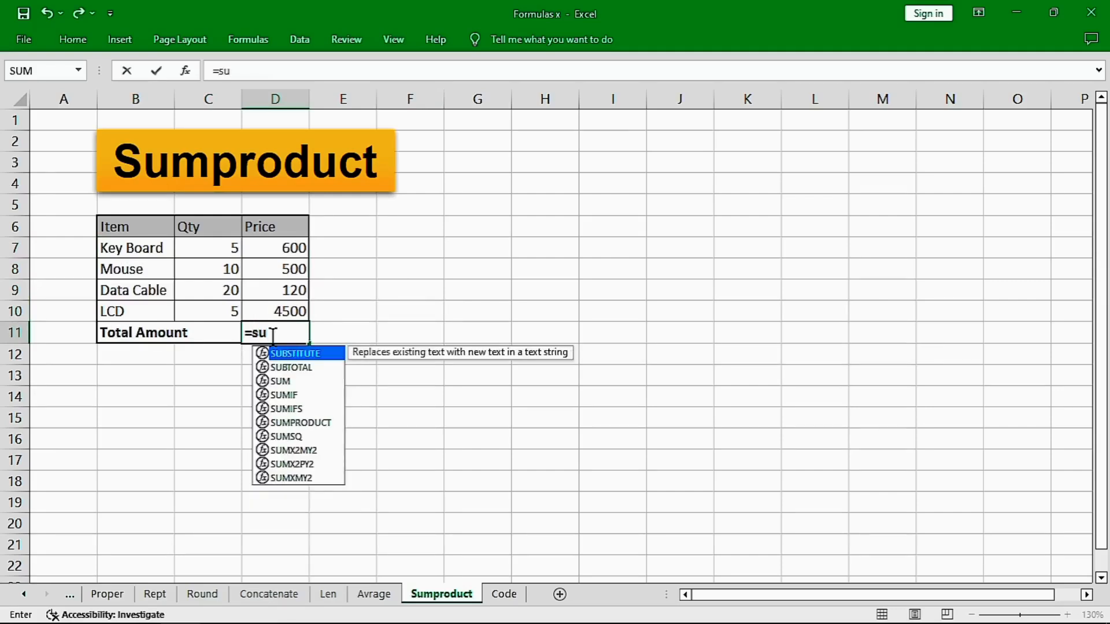
pyautogui.write('mprod')
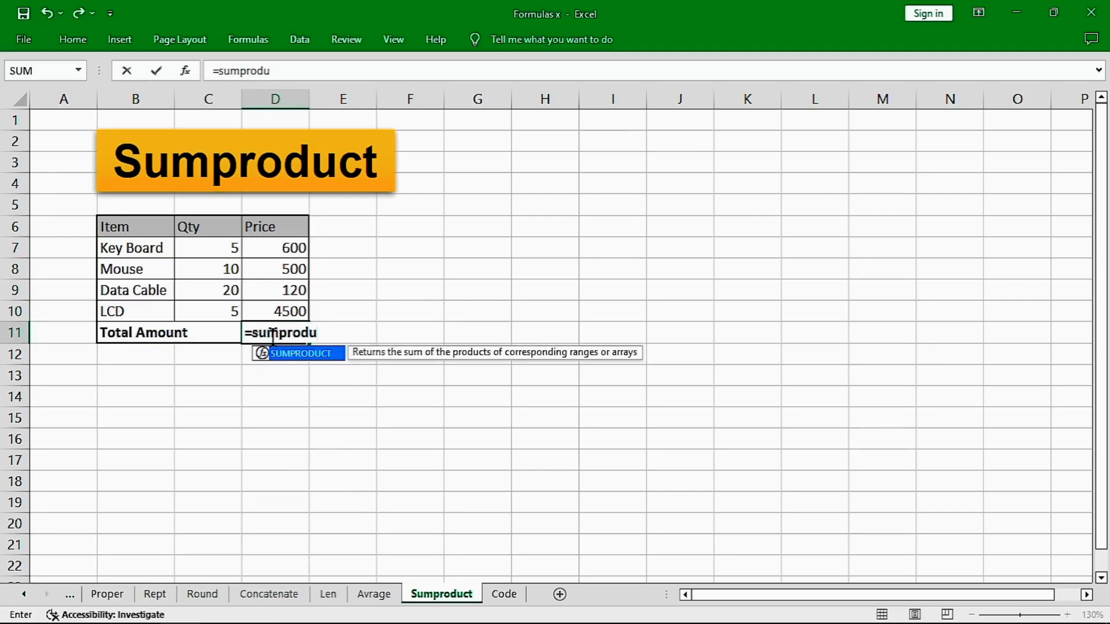
pyautogui.write('u')
pyautogui.press('Tab')
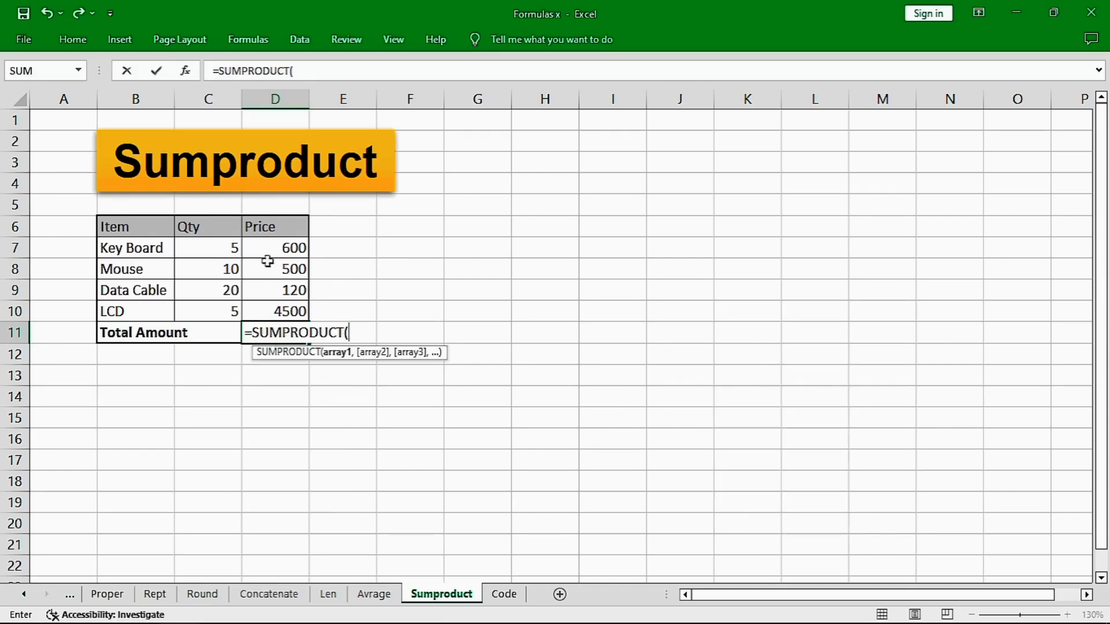
pyautogui.moveTo(218, 248); pyautogui.dragTo(216, 307)
pyautogui.write(',')
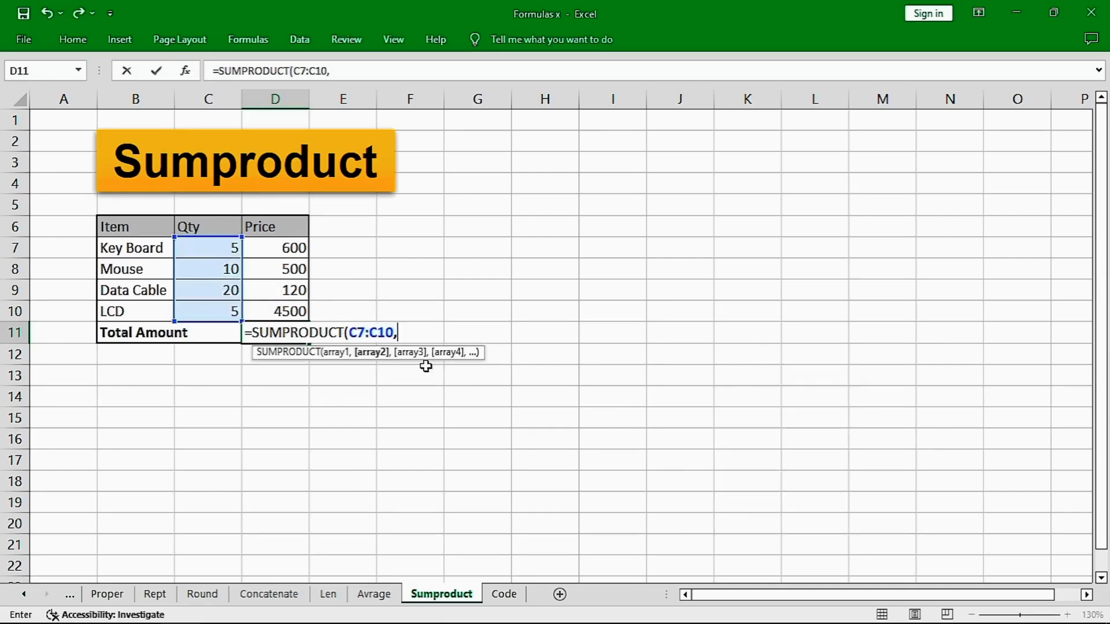
pyautogui.moveTo(296, 250); pyautogui.dragTo(290, 311)
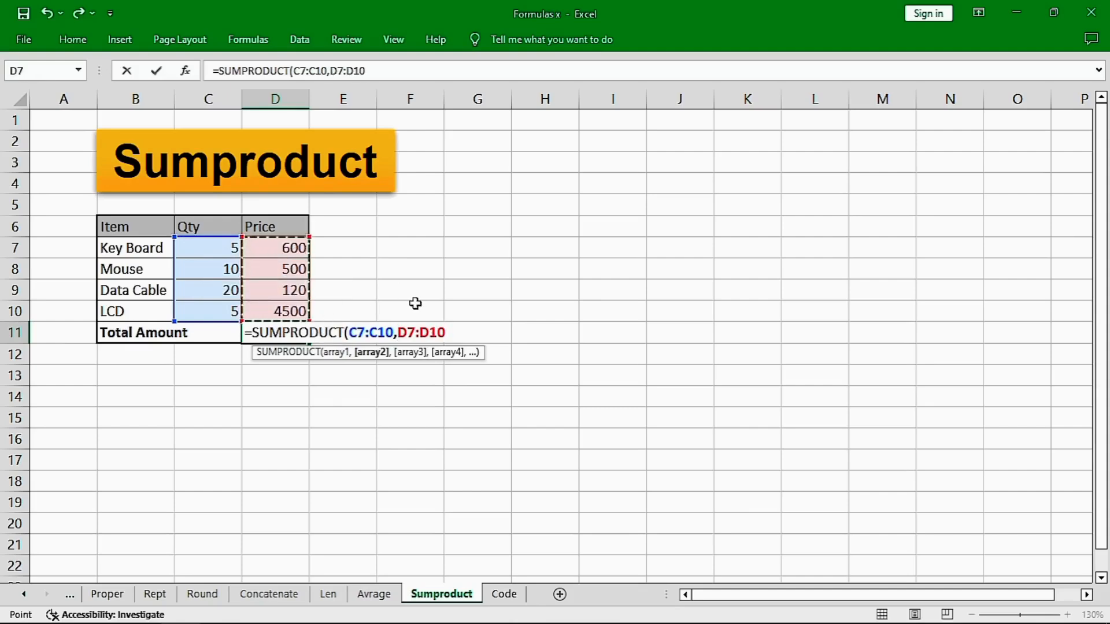
pyautogui.write(')')
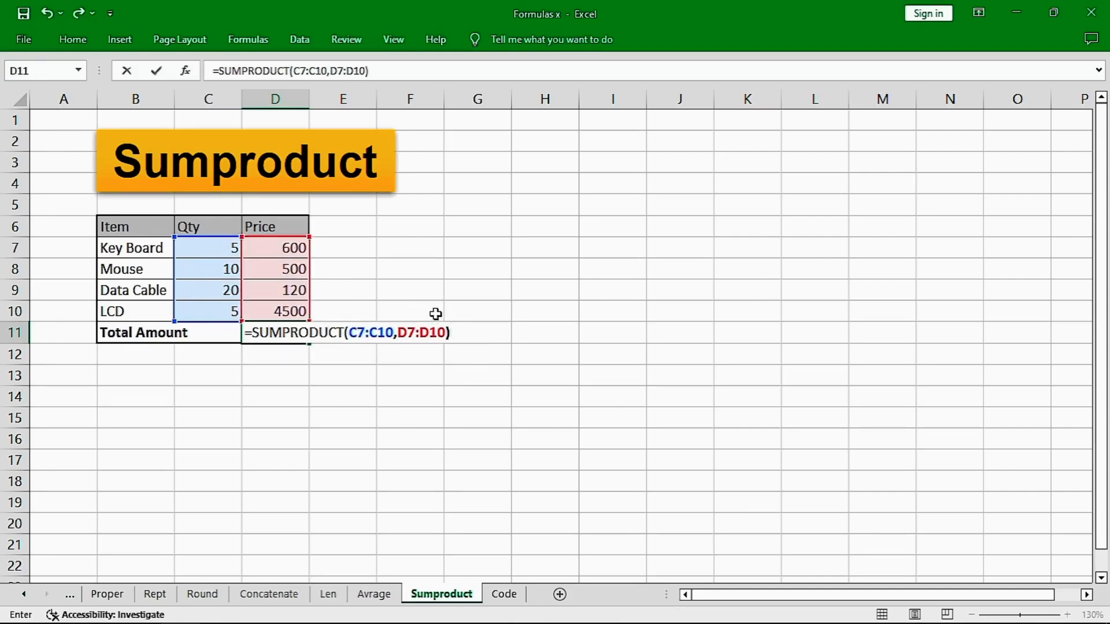
pyautogui.press('Return')
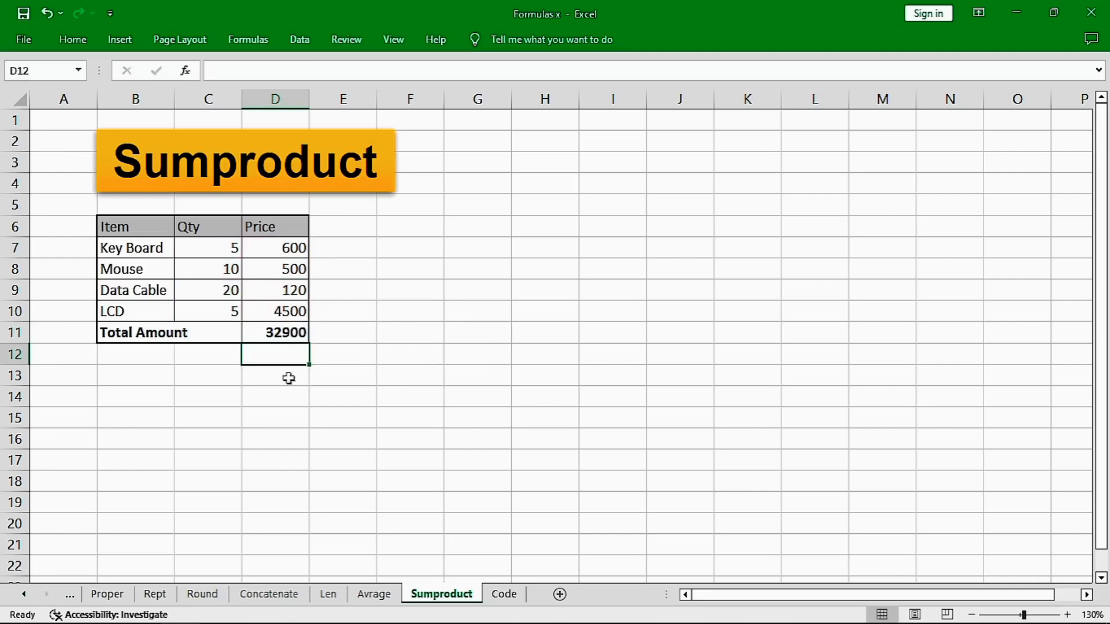
pyautogui.click(284, 332)
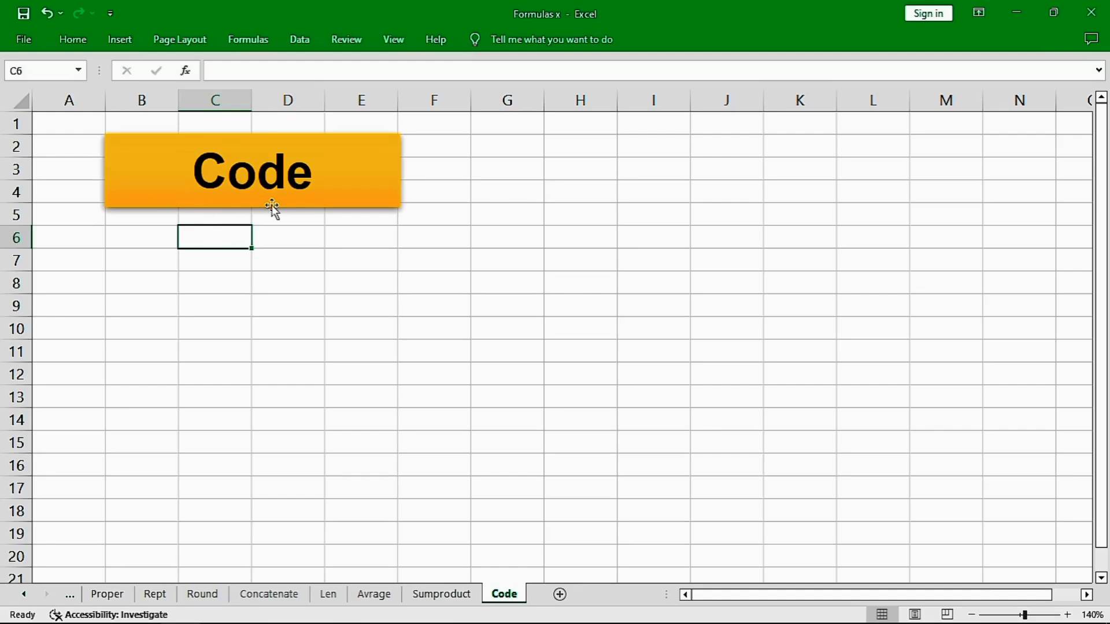
# - On the Code sheet, enter the letter A in cell C6
pyautogui.press('alt')
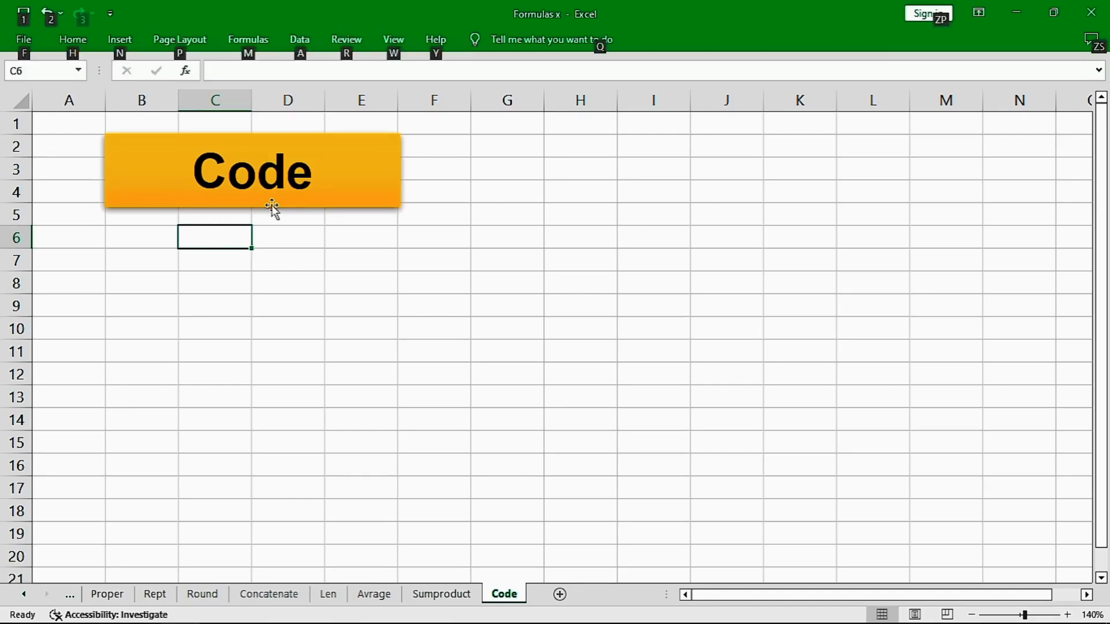
pyautogui.press('alt')
pyautogui.write('A')
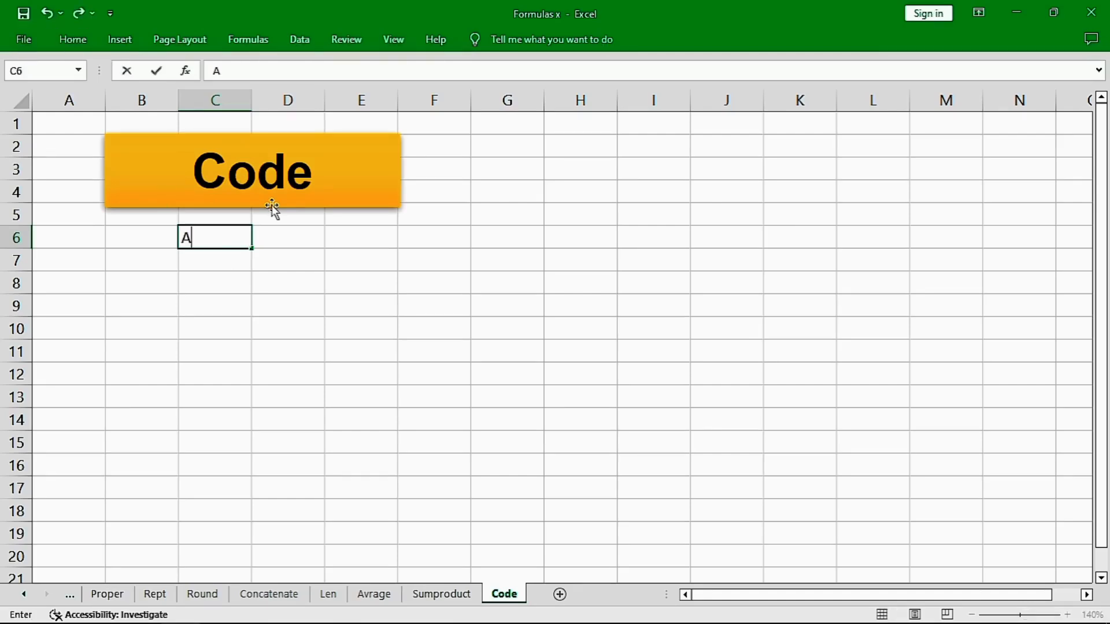
pyautogui.press('Return')
pyautogui.press('Up')
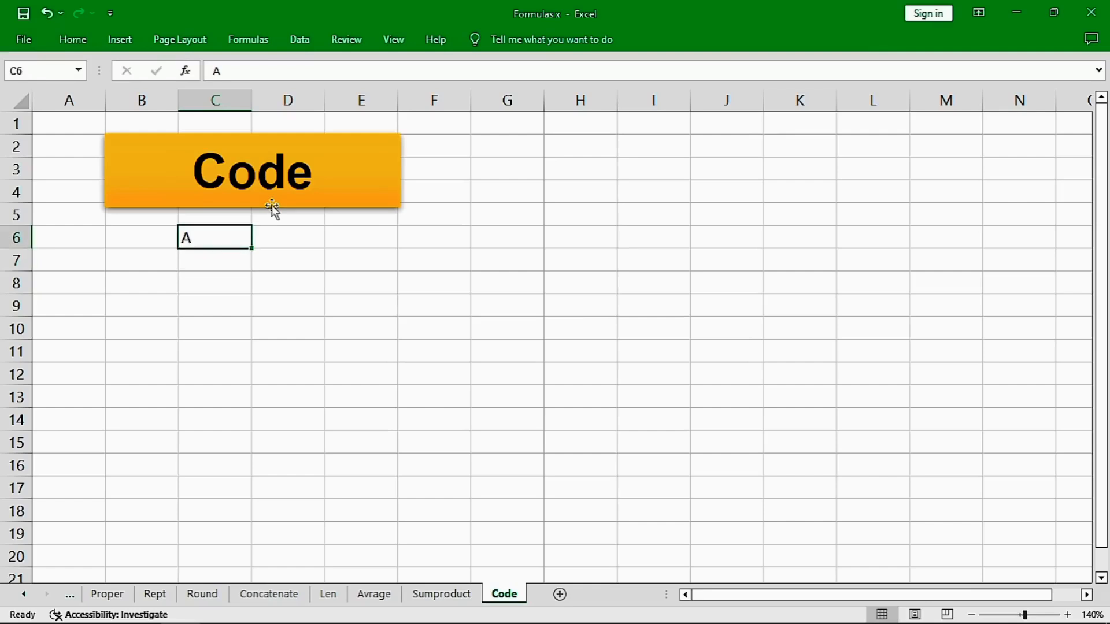
# - Enter a person's first name in cell C8 as the sample text
pyautogui.press('Down')
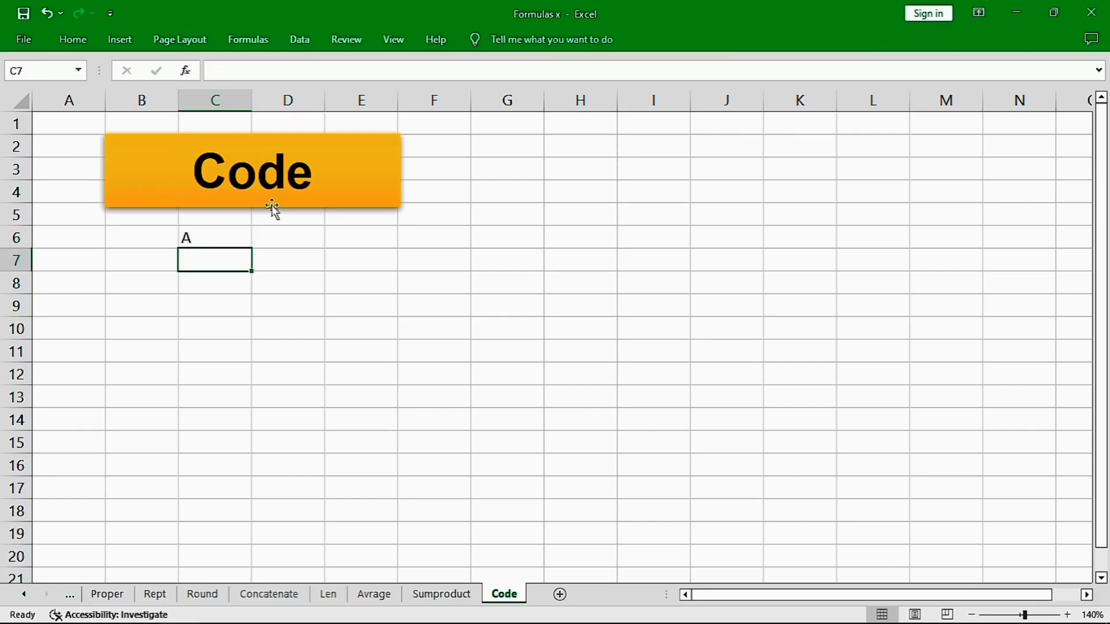
pyautogui.press('Down')
pyautogui.press('Up')
pyautogui.press('Down')
pyautogui.write('U')
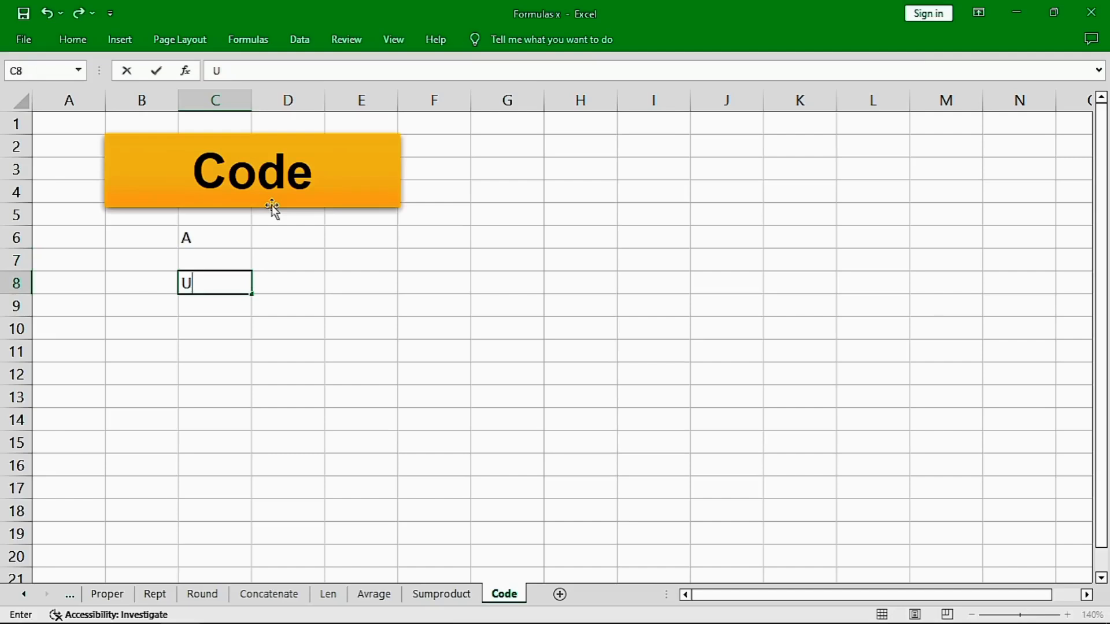
pyautogui.write('zair')
pyautogui.press('Return')
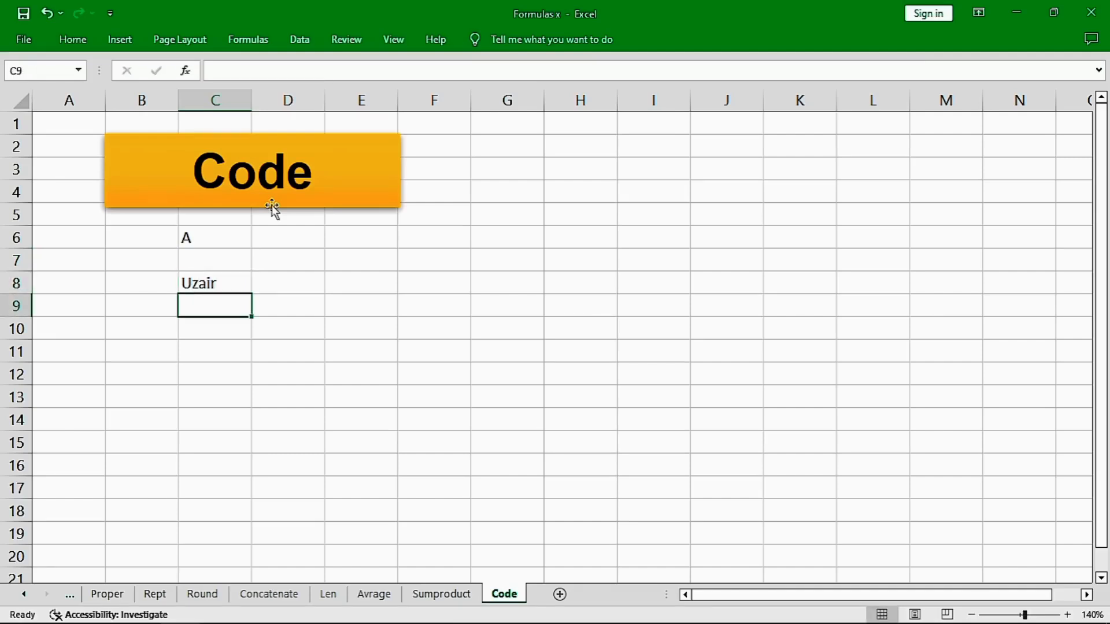
# - Enter +CODE(C8) in cell C9 to get the numeric code of the name's first character
pyautogui.write('+code')
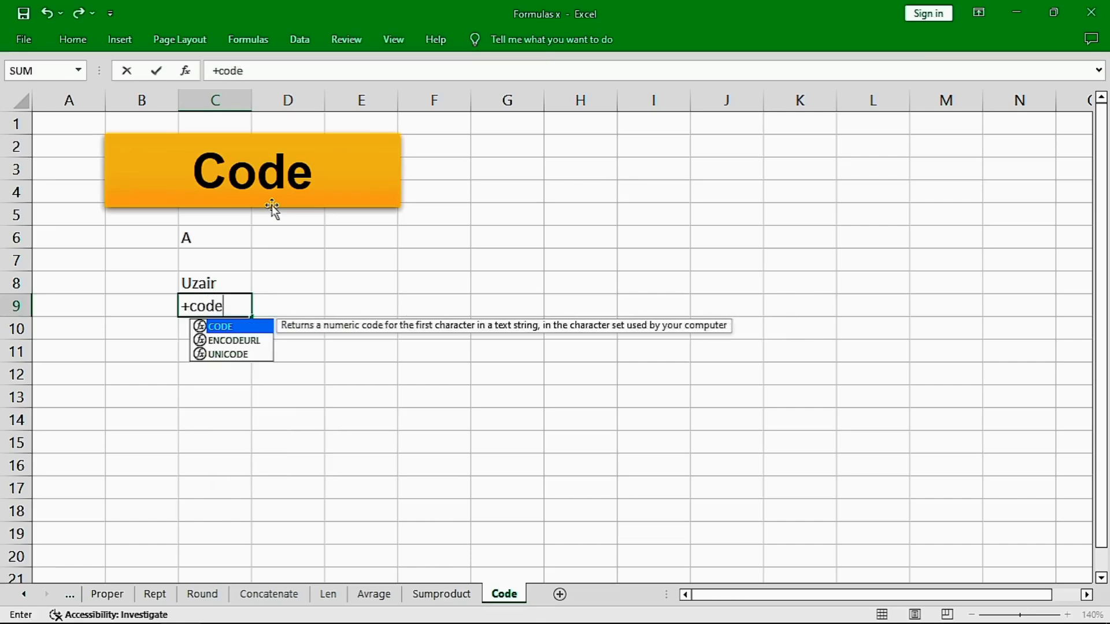
pyautogui.press('Tab')
pyautogui.press('Up')
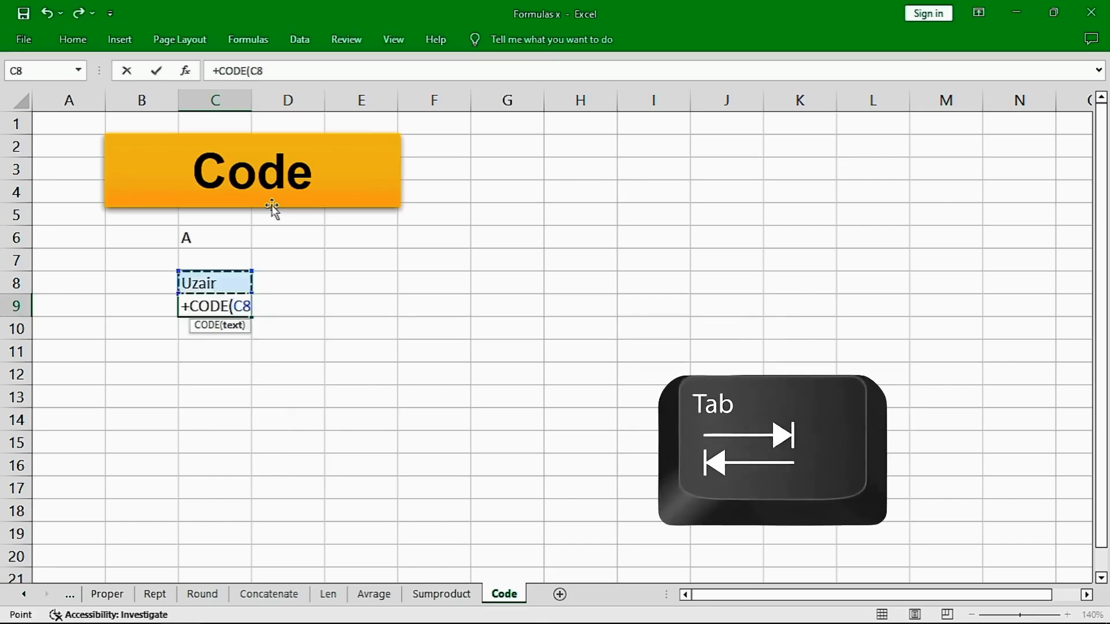
pyautogui.write(')')
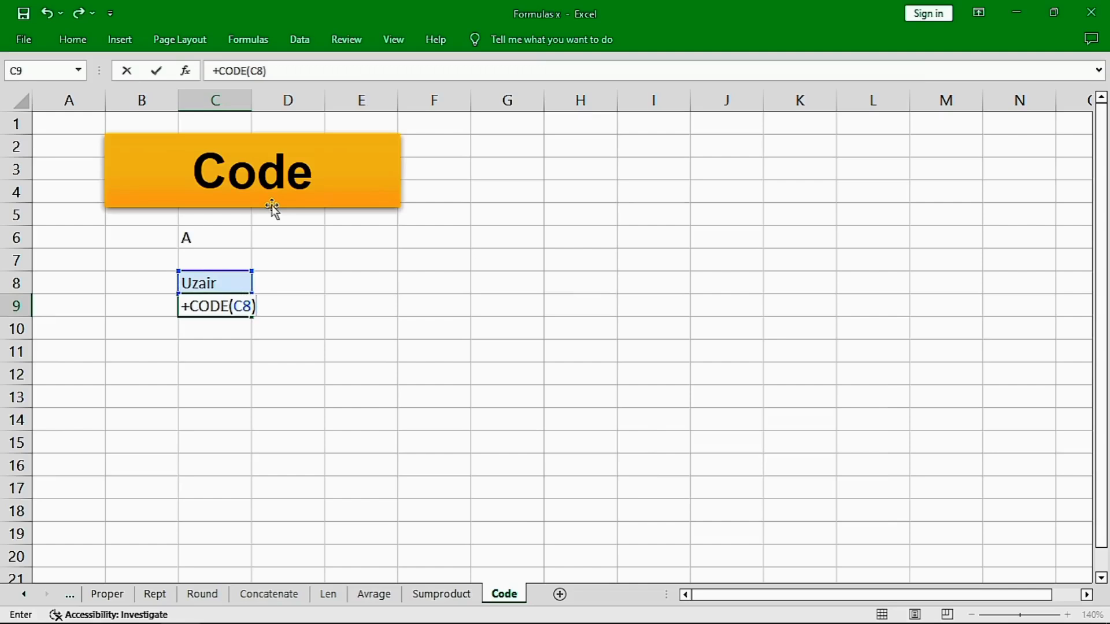
pyautogui.press('Return')
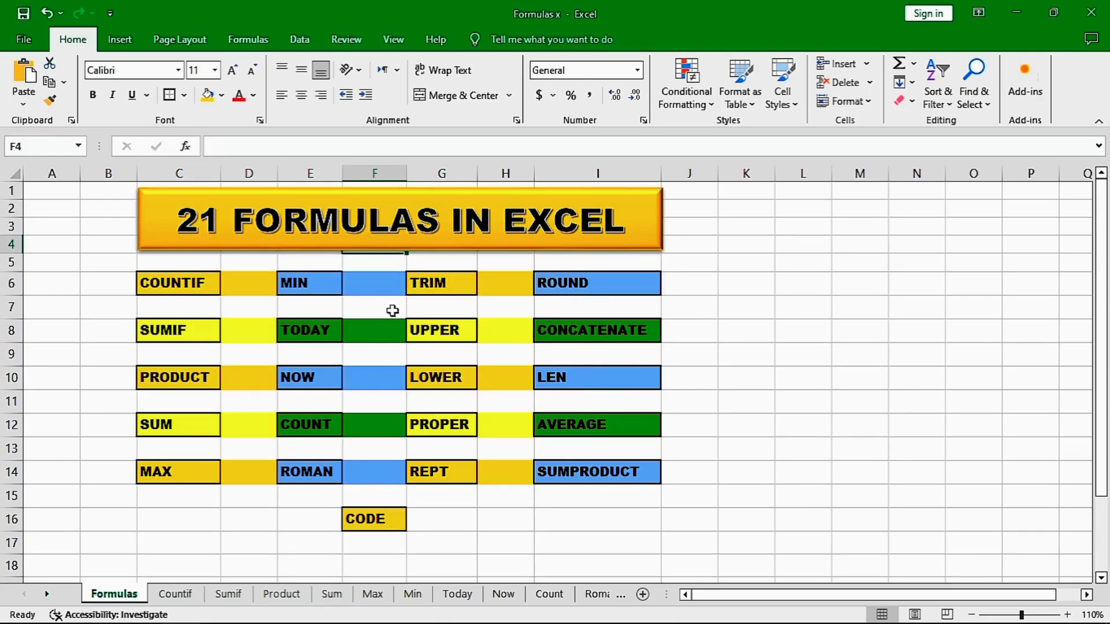
pyautogui.moveTo(104, 282); pyautogui.dragTo(636, 518)
pyautogui.click(673, 544)
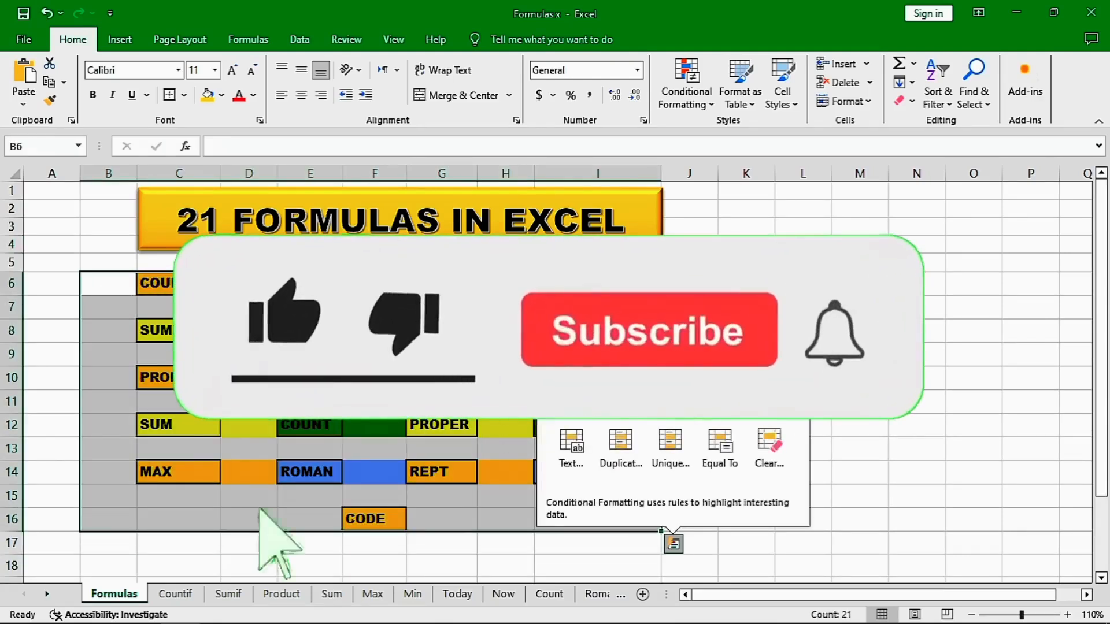
pyautogui.click(689, 284)
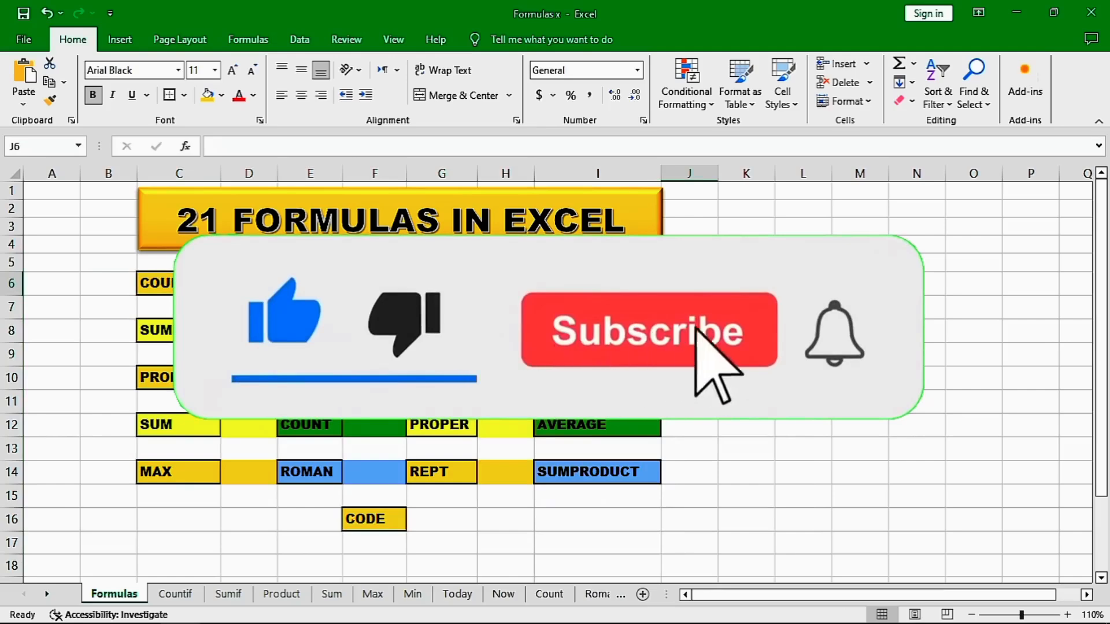
pyautogui.click(375, 307)
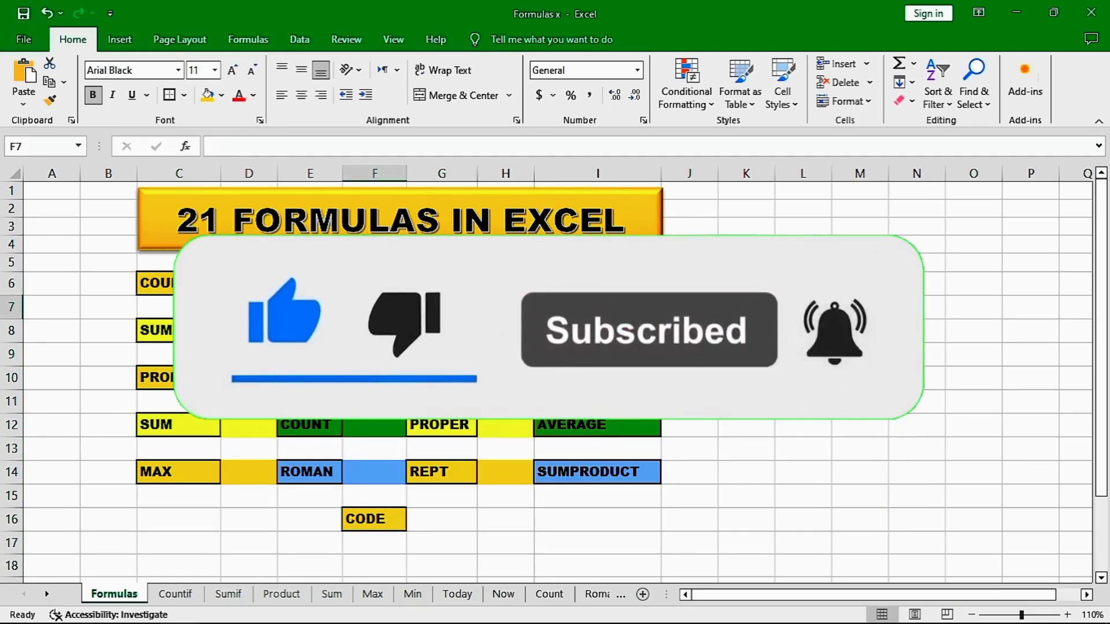